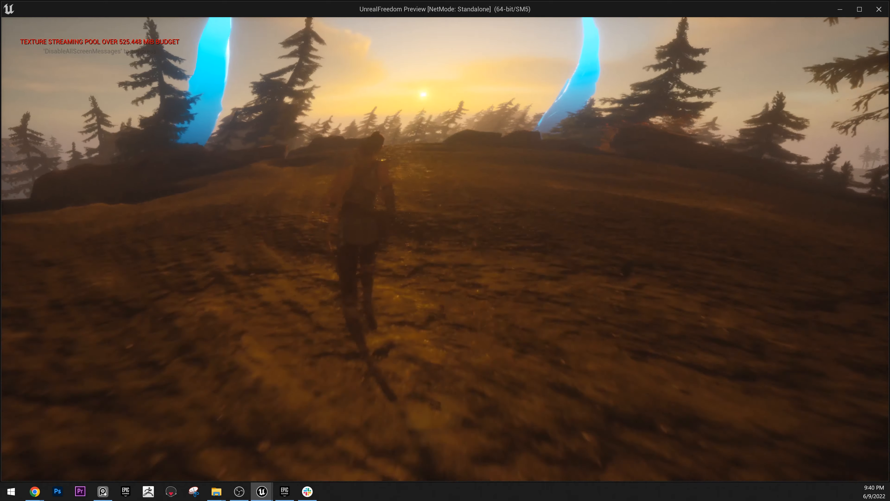
- Run the character across the forest hill in the standalone preview and end the play session
key(w)
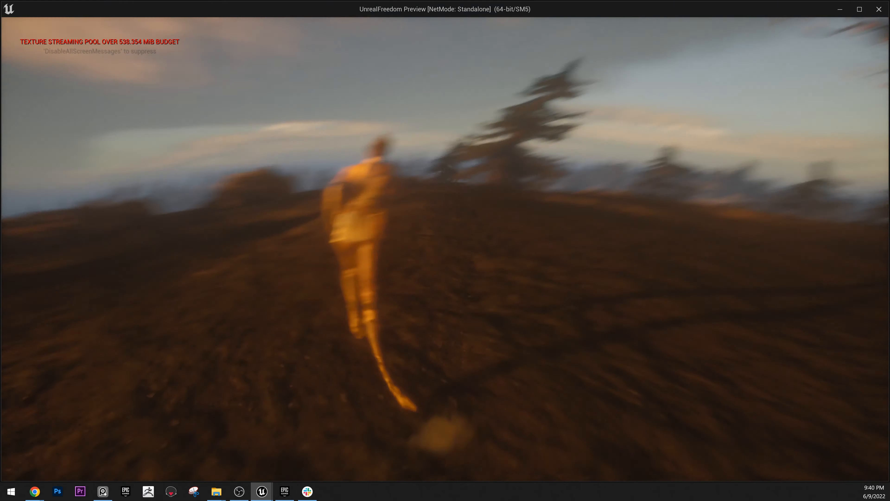
key(w)
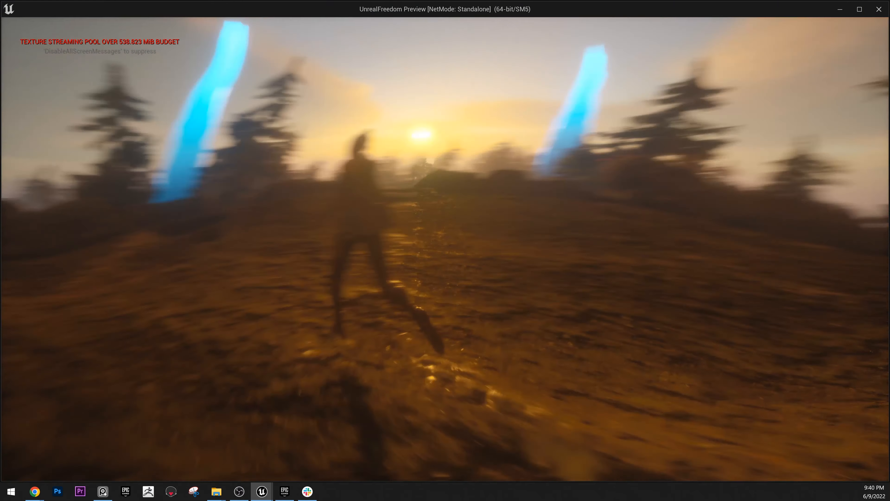
key(Escape)
mouse_move(529, 176)
right_down()
mouse_move(522, 179)
mouse_move(530, 186)
mouse_move(529, 176)
right_up()
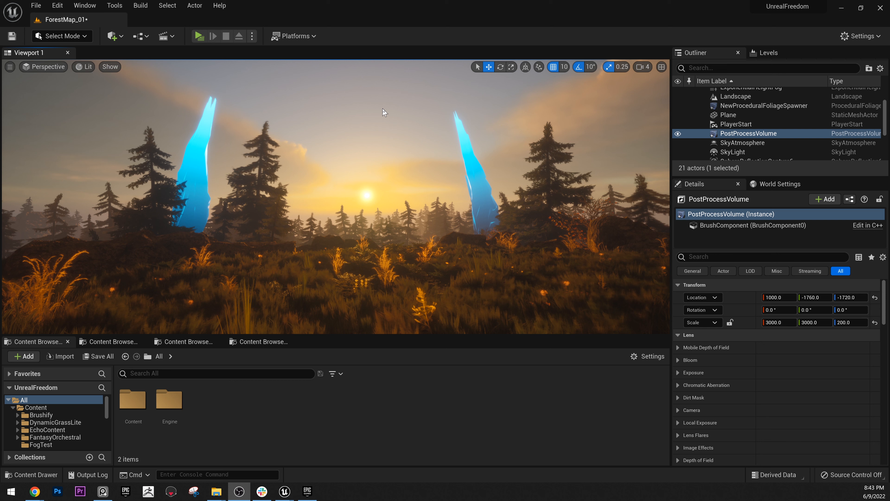
- Compare the scene with the existing PostProcessVolume disabled and enabled, leaving it enabled
click(751, 134)
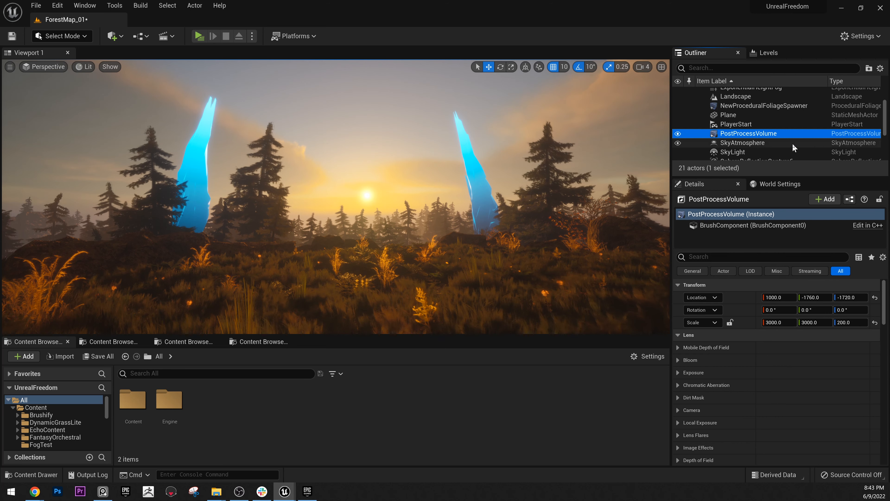
scroll(697, 396, down, 3)
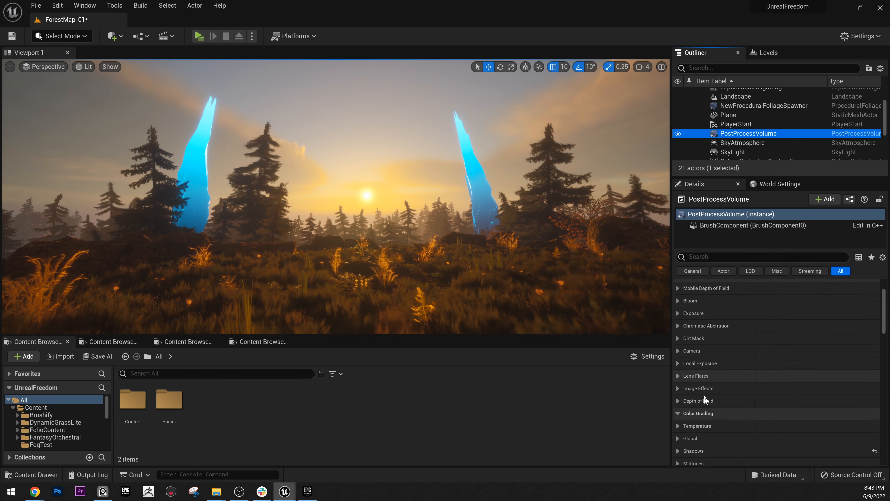
click(677, 287)
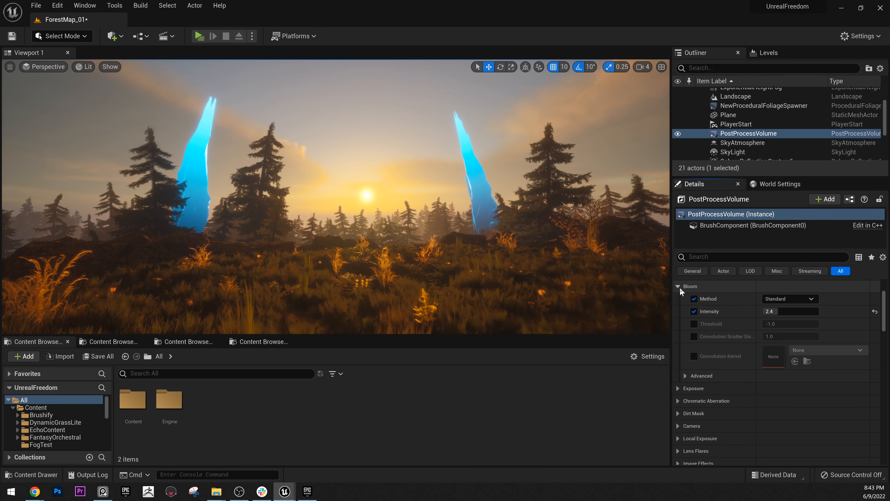
scroll(757, 379, down, 20)
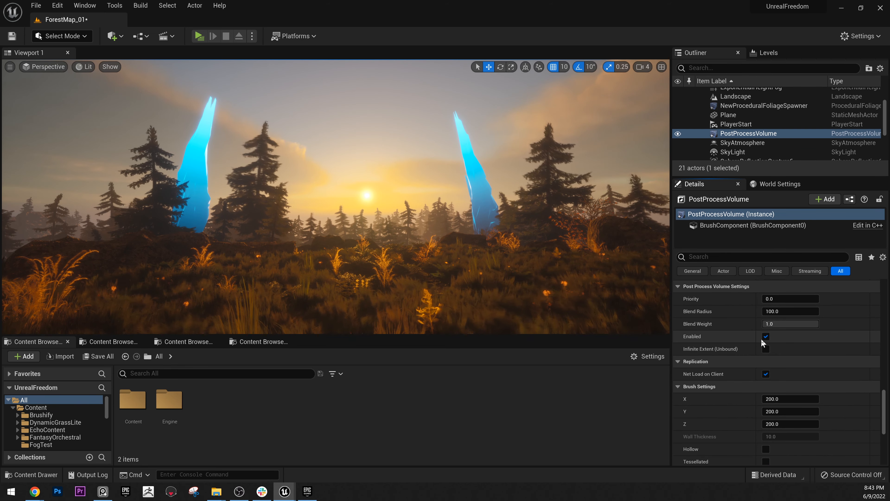
click(766, 337)
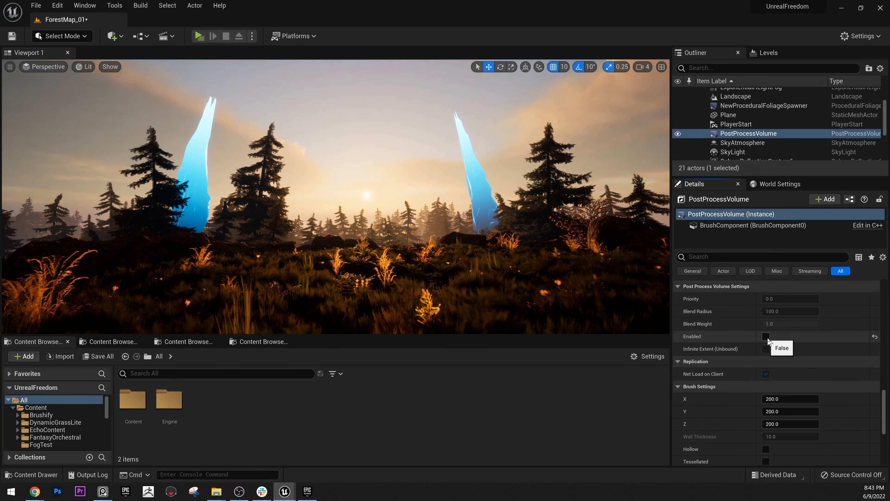
click(766, 338)
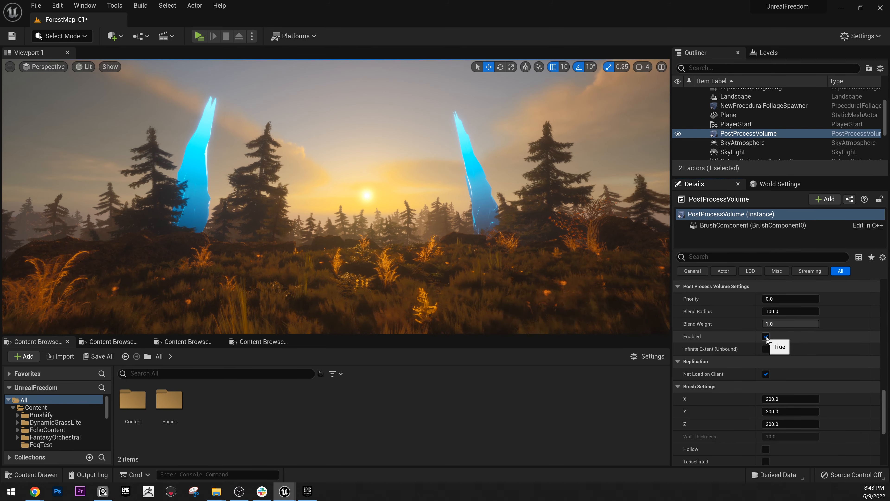
click(766, 337)
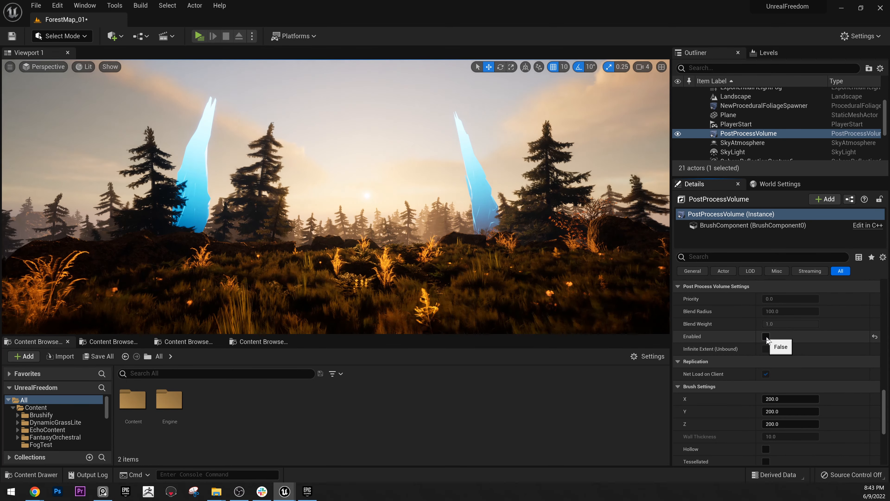
click(766, 338)
- Add a second PostProcessVolume to the level and turn off game view to show its bounds
click(111, 36)
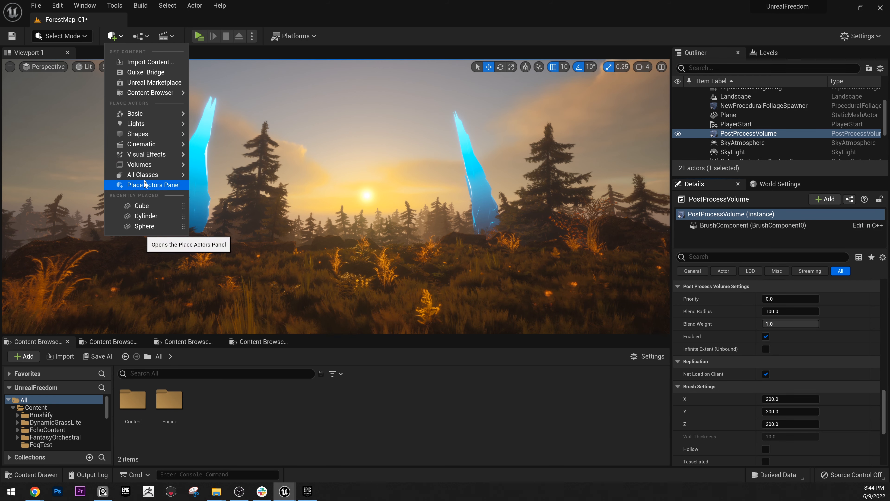
mouse_move(147, 170)
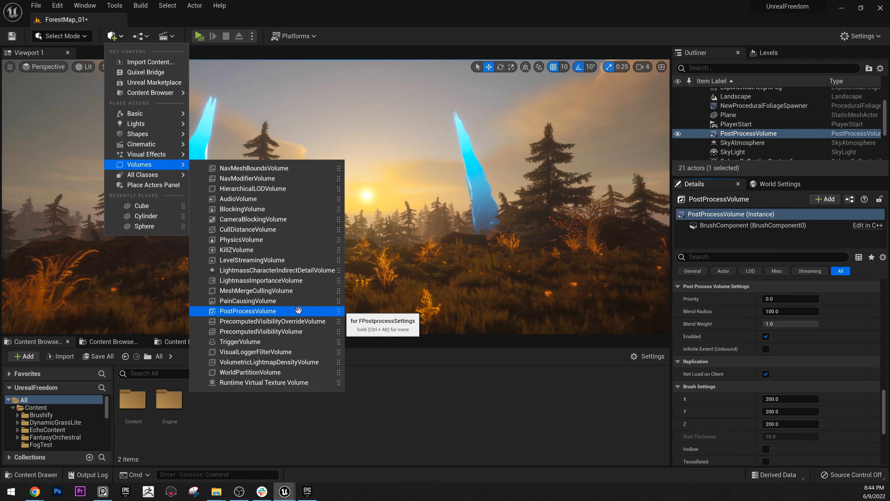
click(310, 311)
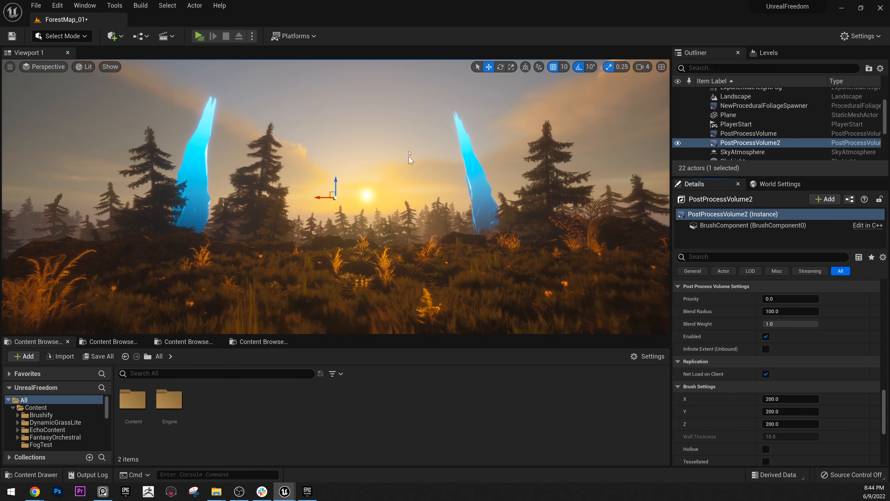
key(g)
right_drag(412, 149, 417, 196)
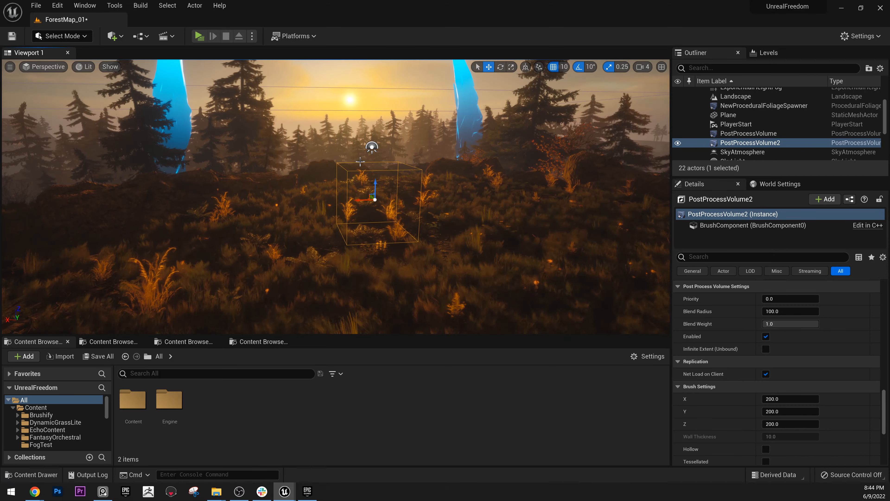
- Scale the new post process volume uniformly to 3.5
key(r)
drag(375, 200, 595, 229)
right_drag(607, 228, 630, 226)
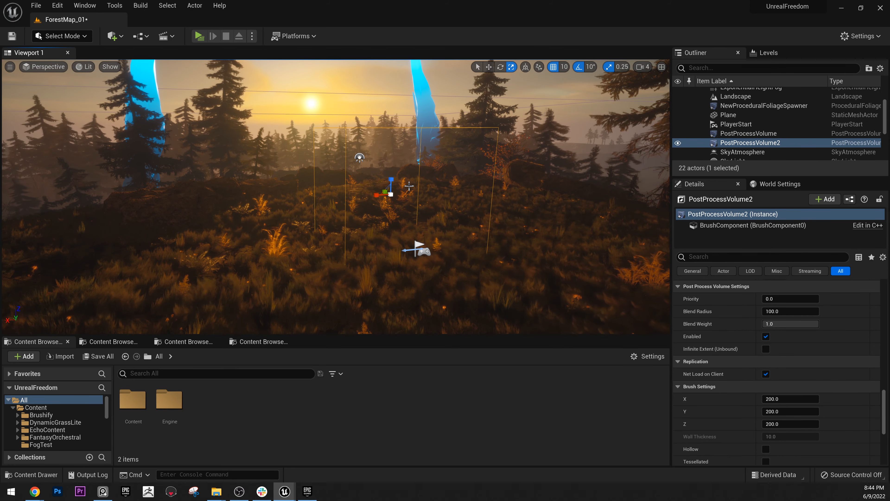
- Override Bloom Intensity, Threshold and Convolution Scatter on PostProcessVolume2, and set the bloom intensity to 8.0
right_drag(488, 173, 506, 170)
key(w)
key(d)
key(a)
key(s)
scroll(705, 326, down, 10)
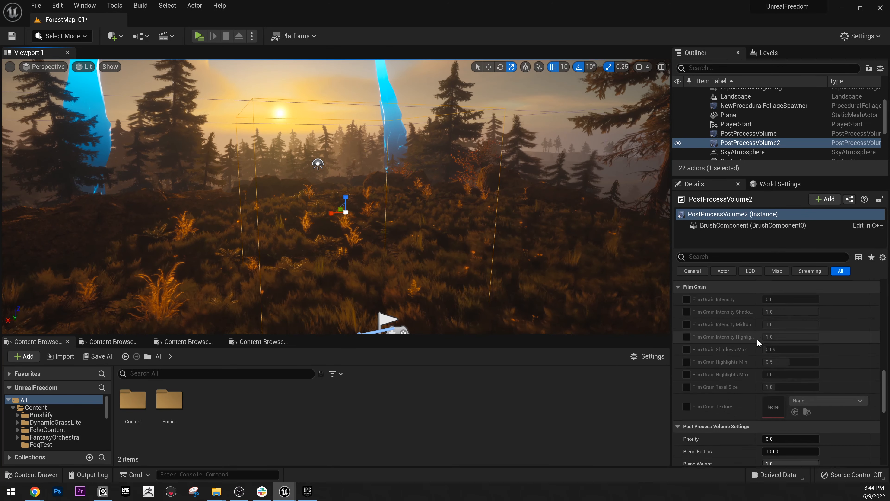
scroll(748, 368, up, 5)
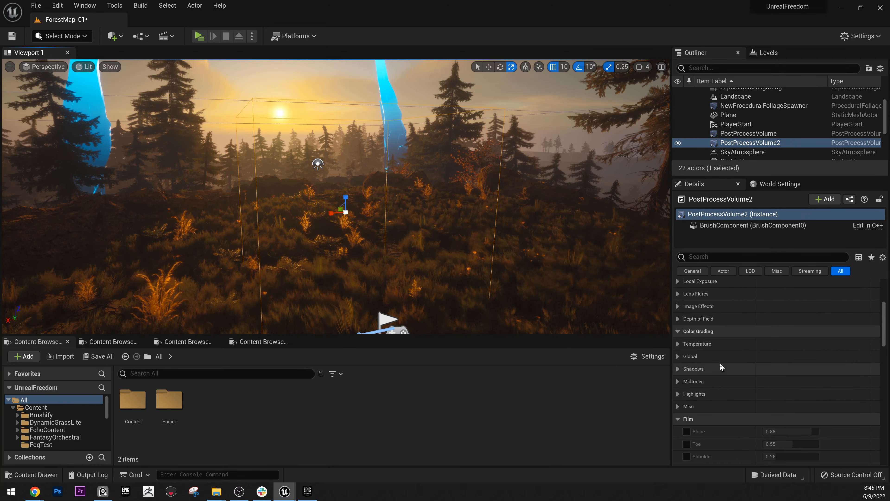
scroll(721, 366, up, 10)
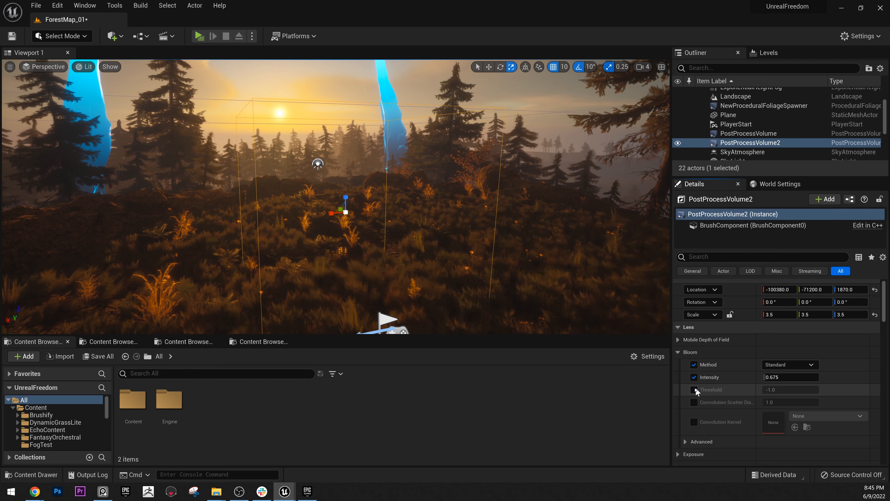
drag(773, 377, 788, 382)
- Fly the camera in and out of PostProcessVolume2 to examine how the bloom changes at its boundary
key(w)
mouse_move(471, 295)
right_down()
mouse_move(444, 292)
mouse_move(465, 285)
right_up()
key(s)
key(w)
key(s)
key(w)
key(s)
key(w)
key(s)
key(w)
key(s)
key(a)
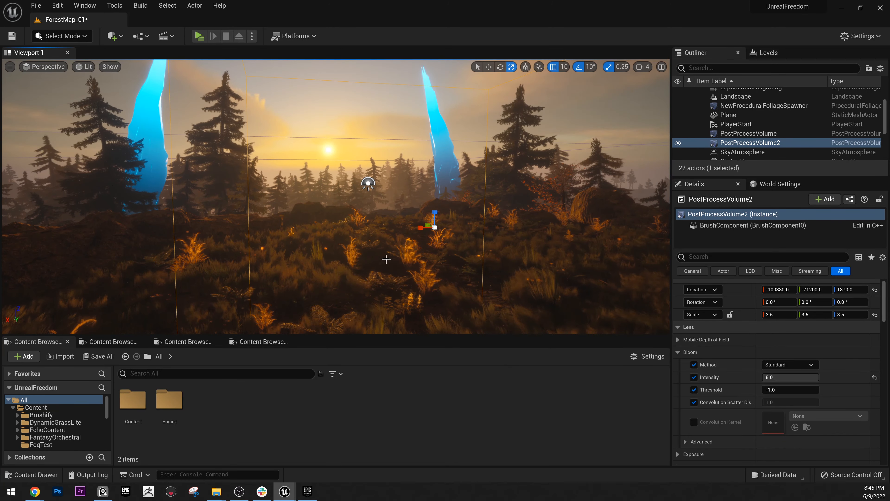
right_drag(386, 258, 383, 258)
key(w)
key(s)
key(w)
right_drag(519, 280, 515, 280)
key(s)
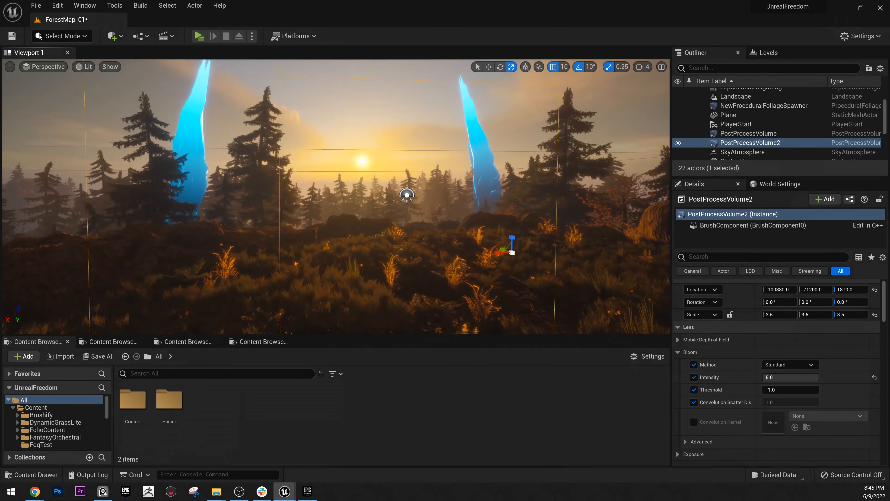
- Set the Blend Radius of PostProcessVolume2 to 1000
scroll(858, 419, down, 15)
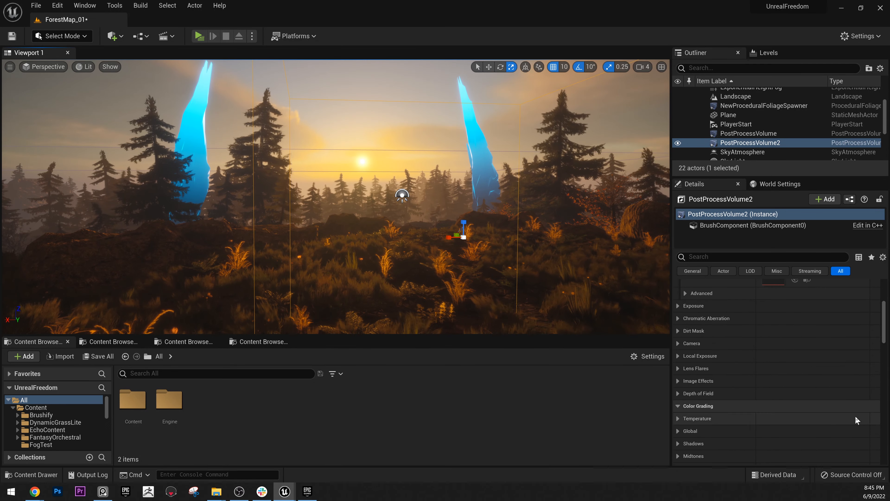
scroll(822, 366, down, 5)
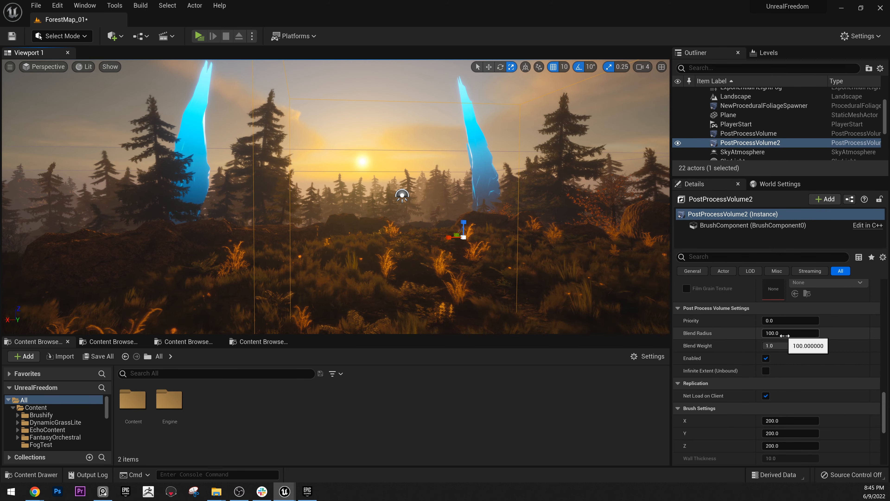
click(791, 333)
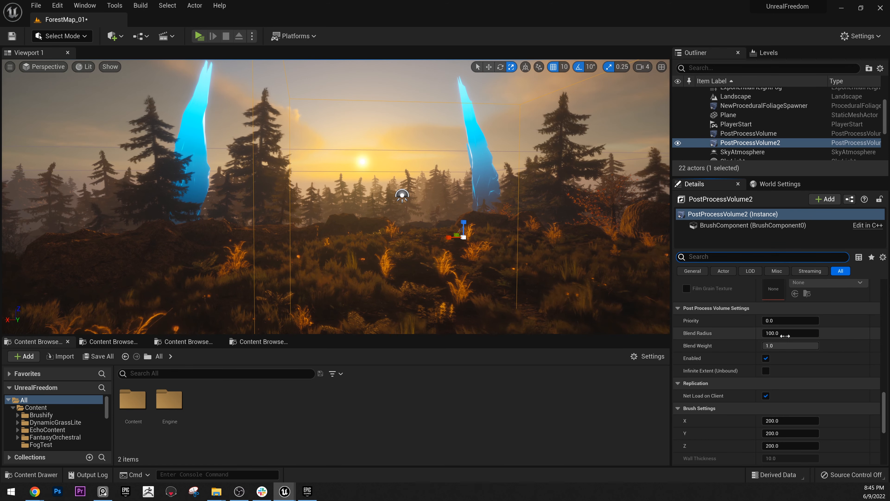
click(785, 335)
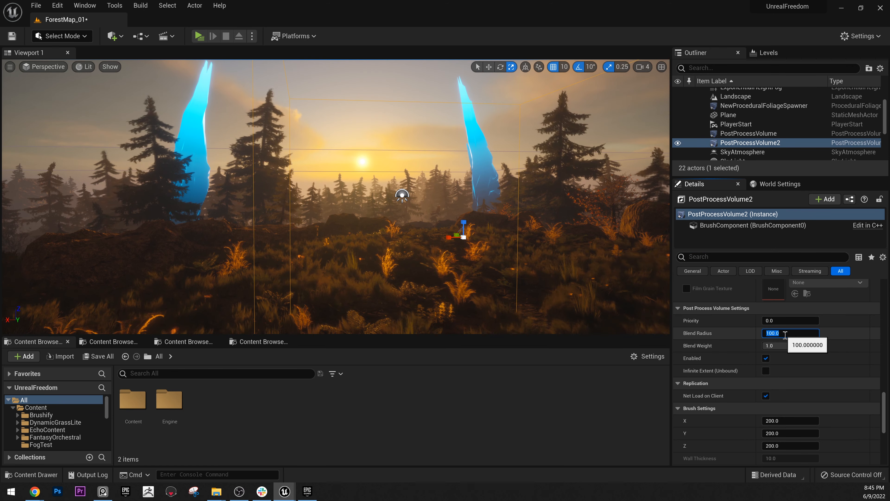
text(1000)
key(Return)
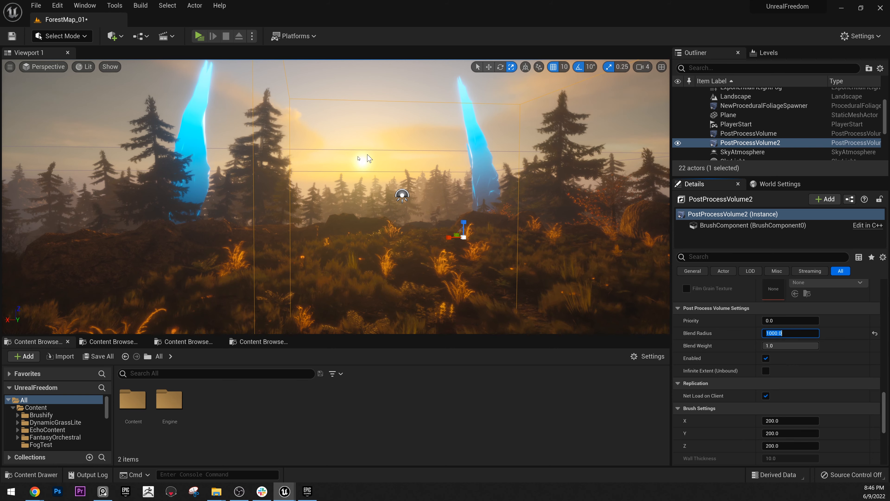
right_drag(397, 277, 394, 300)
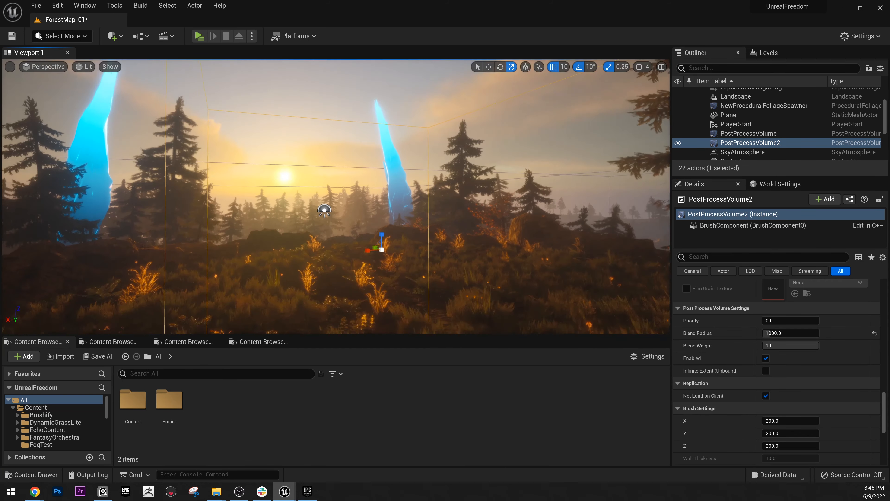
- Set the Blend Radius of PostProcessVolume2 to 10000 and check the transition while moving through the scene
click(790, 333)
text(10000)
key(Return)
key(s)
right_drag(394, 245, 340, 242)
key(w)
- Restore the Blend Radius of PostProcessVolume2 to 100
click(790, 333)
text(100)
key(Return)
- Move the camera back and forth across the volume's edge to examine the bloom transition with the restored blend radius
key(s)
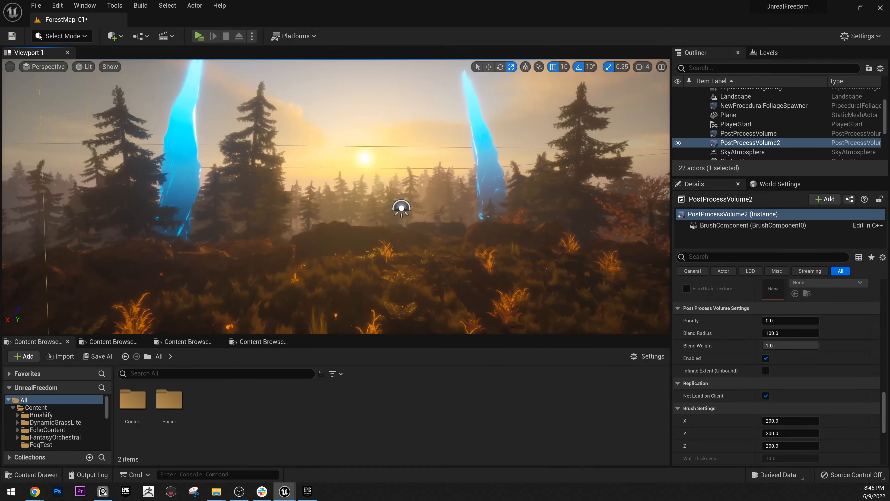
key(s)
key(w)
key(s)
key(w)
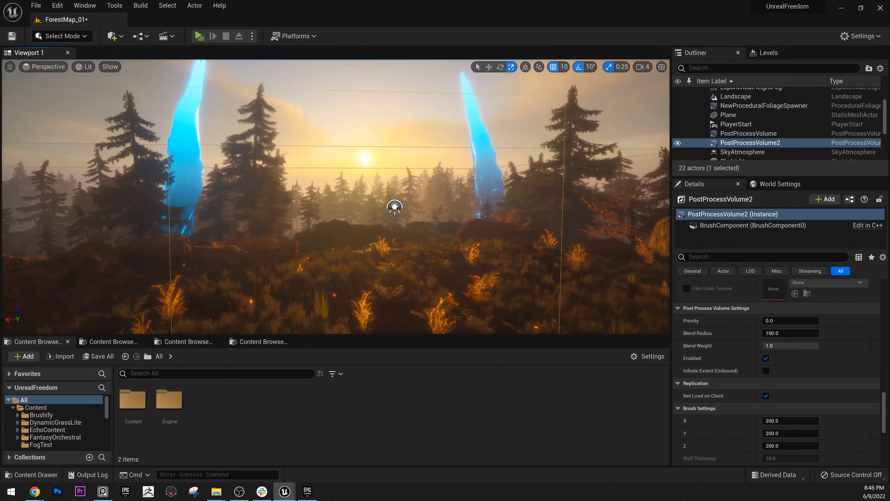
key(s)
mouse_move(340, 242)
right_down()
mouse_move(354, 257)
mouse_move(340, 249)
mouse_move(340, 309)
mouse_move(340, 260)
right_up()
key(s)
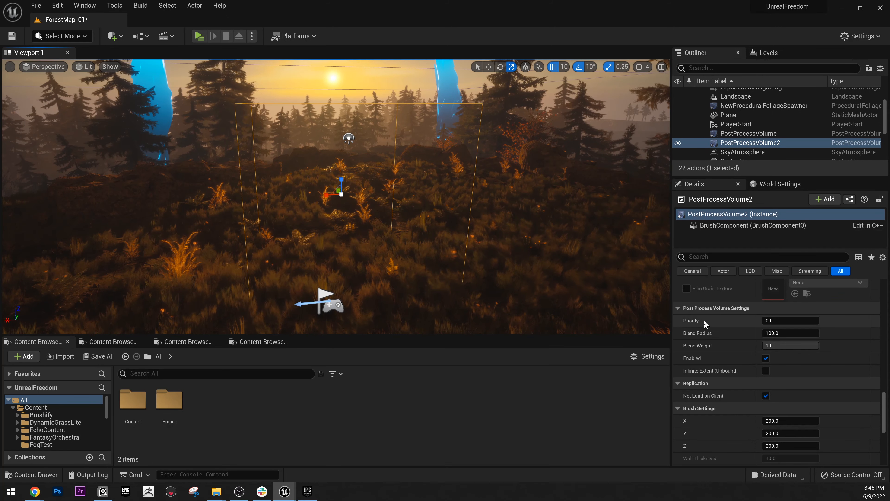
- Duplicate PostProcessVolume2 along the X axis, placing the overlapping copy at X -100630
right_drag(405, 228, 395, 223)
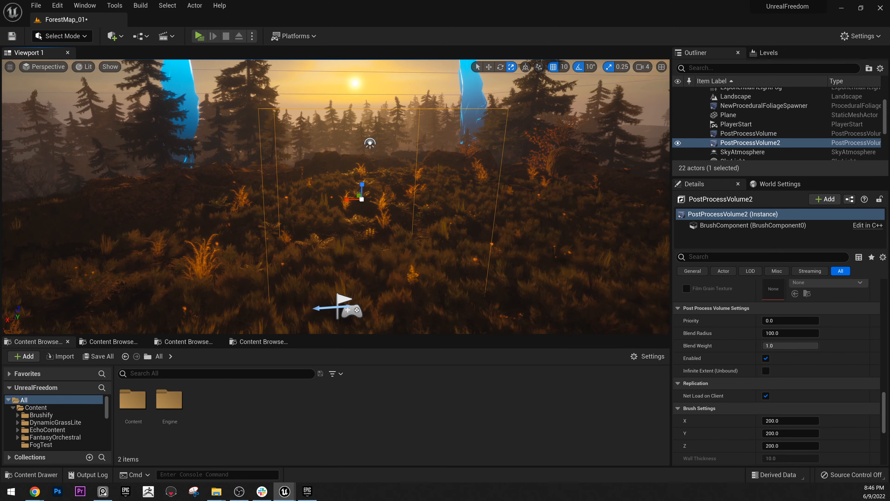
key(w)
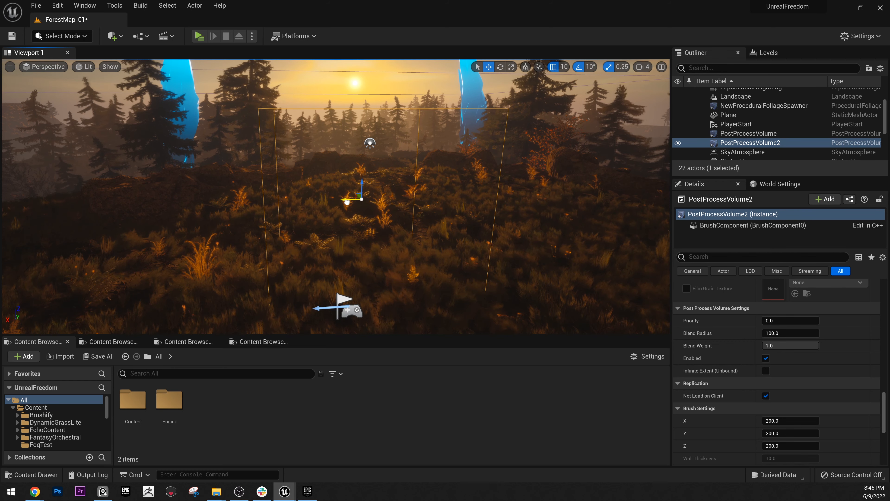
alt+drag(346, 203, 409, 197)
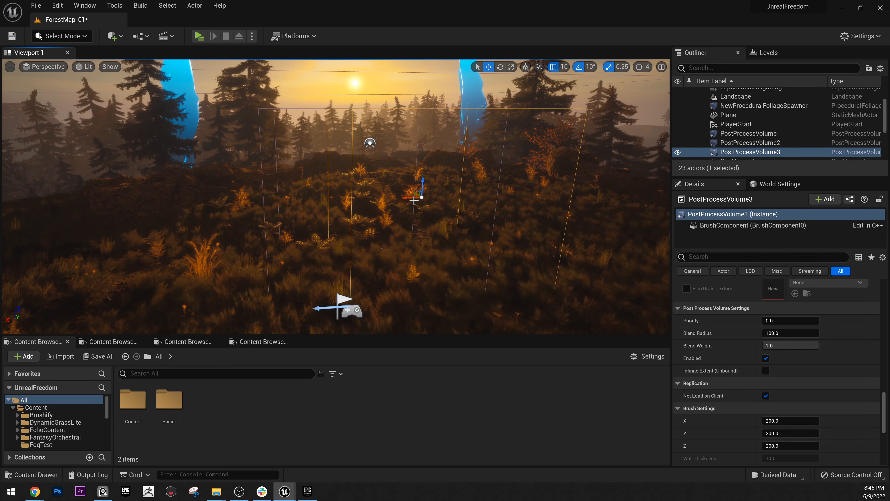
- Disable the Bloom Intensity and Threshold overrides on the duplicated post process volume
scroll(787, 361, up, 15)
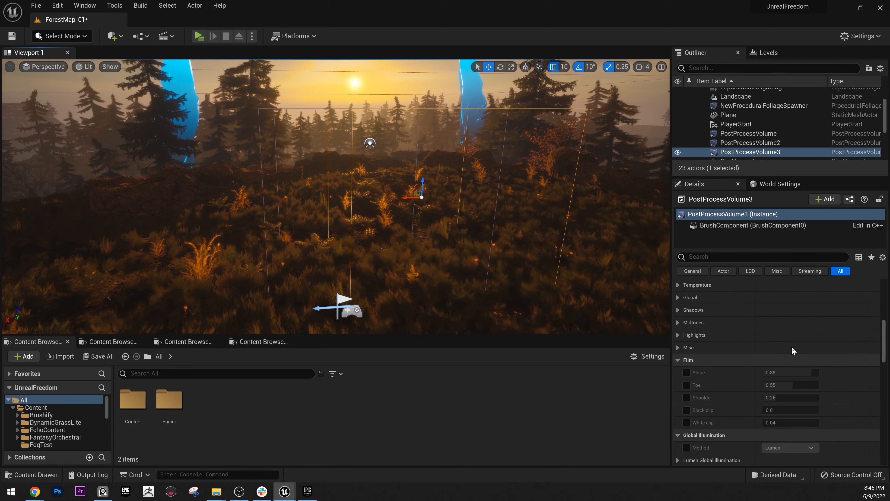
scroll(793, 351, up, 10)
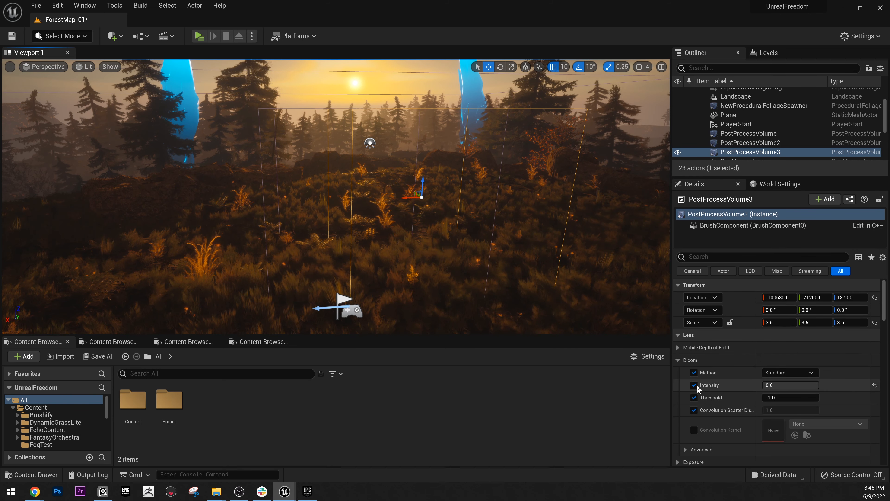
click(694, 385)
click(694, 397)
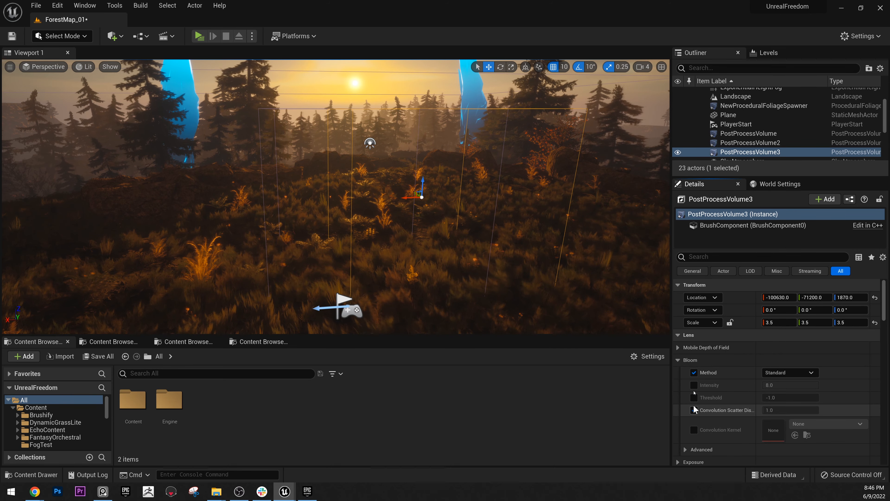
- Disable the Bloom Method override on PostProcessVolume3 and try a Priority of 1 for that volume
click(693, 372)
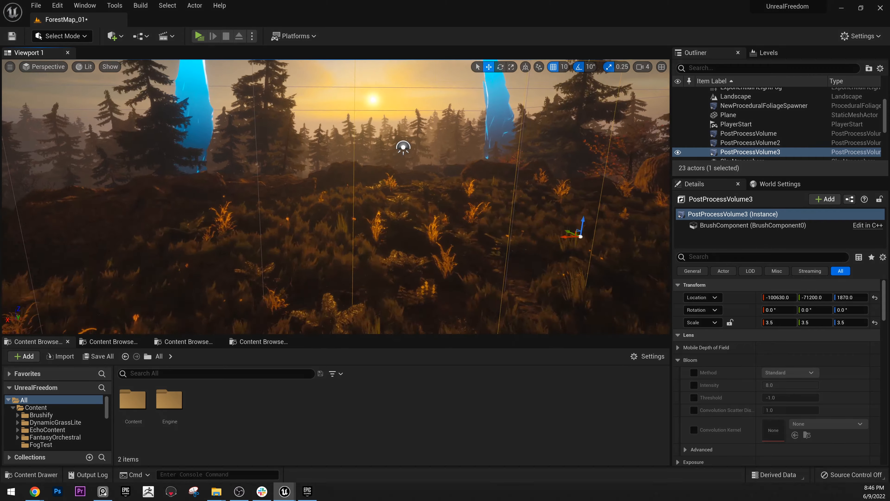
right_drag(336, 196, 339, 178)
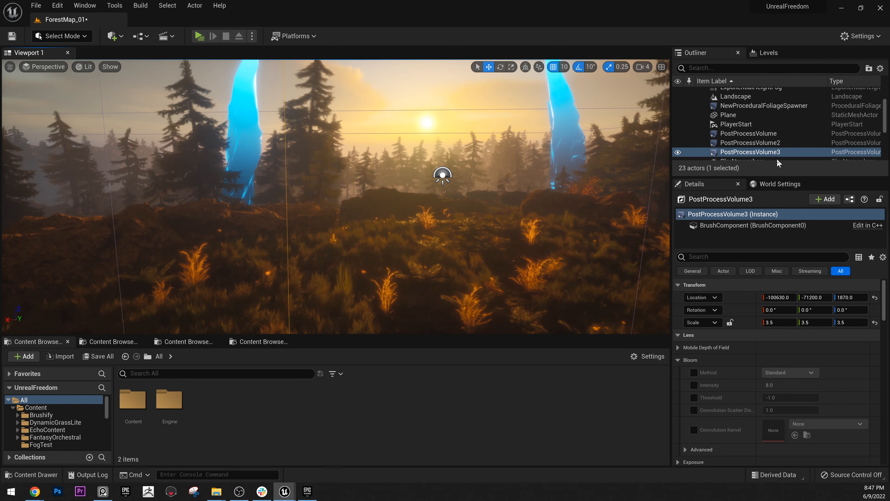
scroll(803, 385, down, 15)
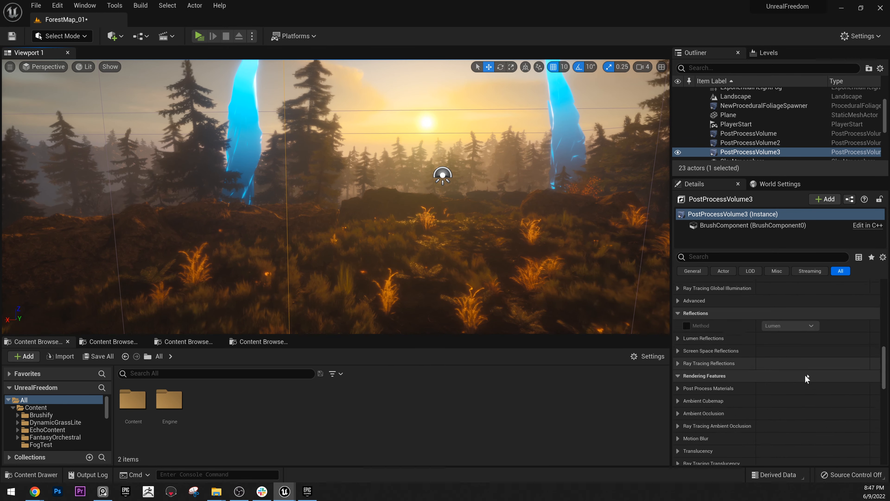
scroll(805, 374, down, 15)
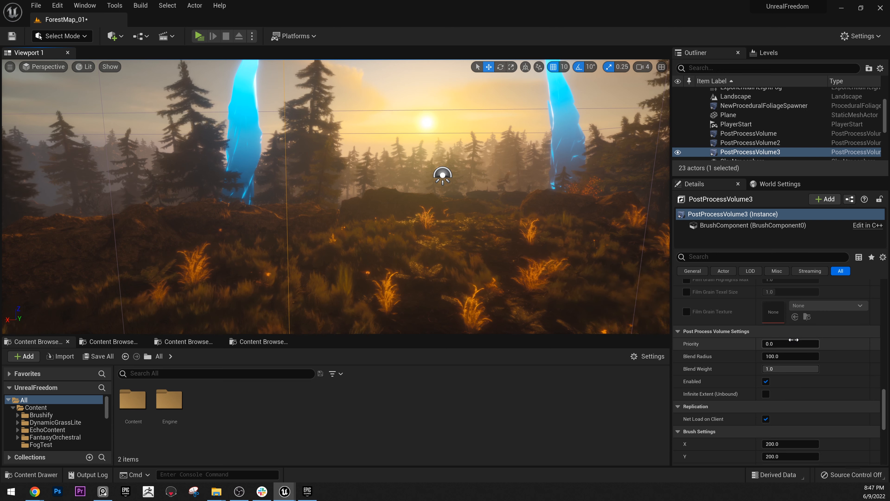
click(789, 344)
text(1)
key(Return)
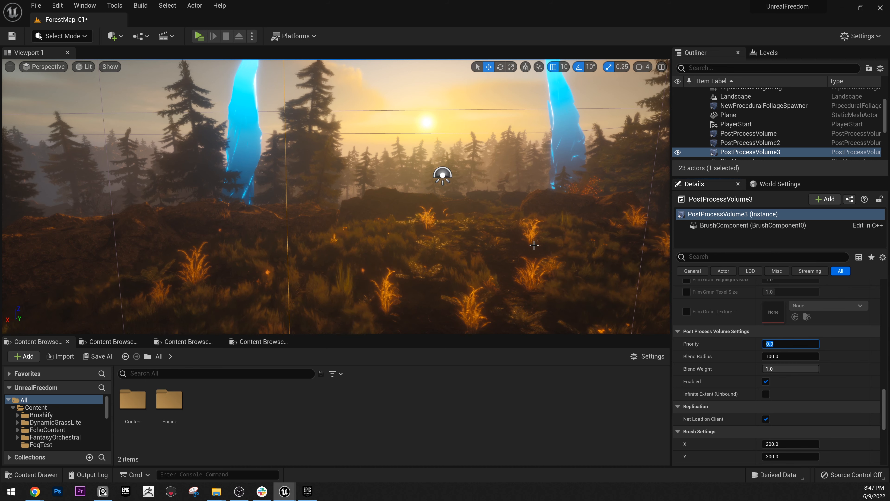
- Set the Priority of PostProcessVolume2 to 1 and check the bloom around the area where both volumes overlap
key(s)
right_drag(400, 208, 407, 211)
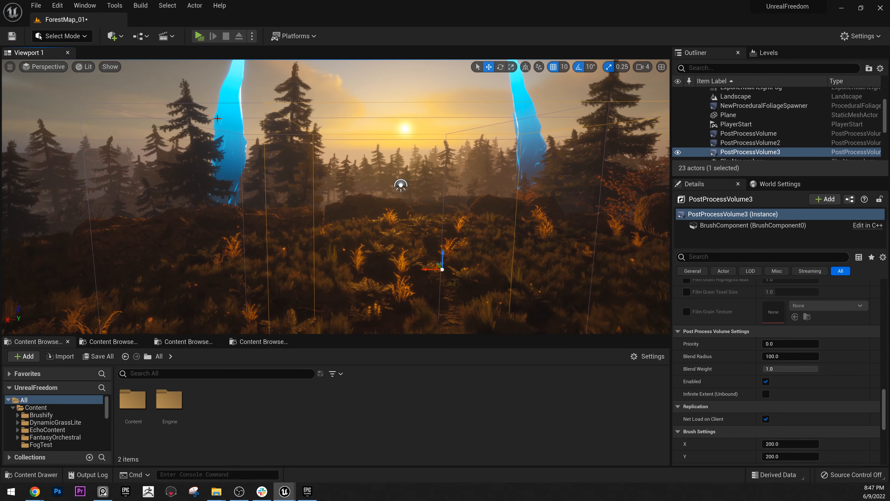
click(243, 165)
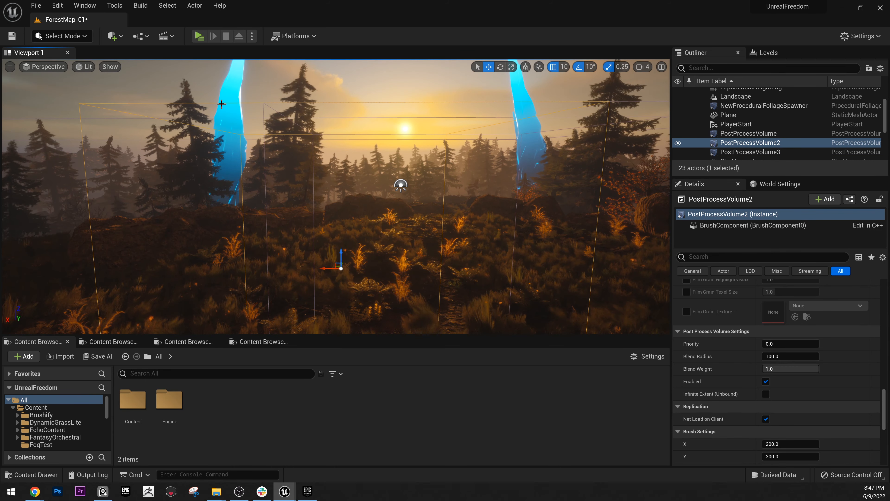
click(782, 344)
text(1)
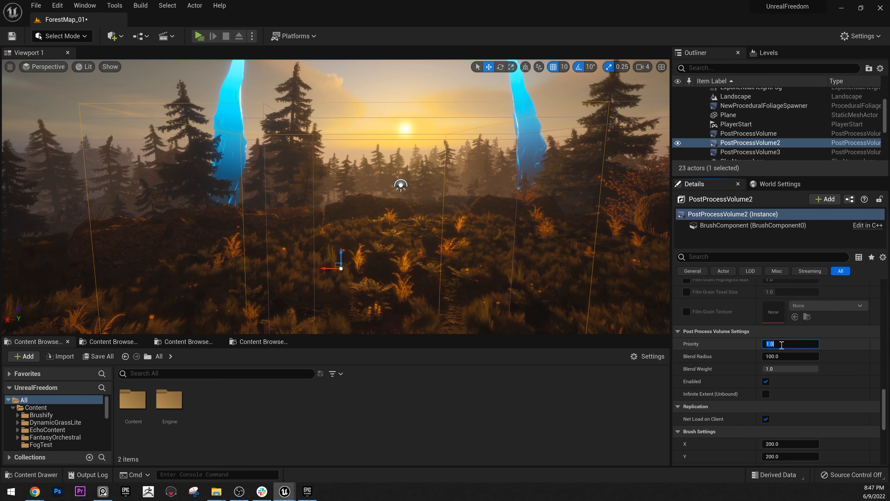
key(w)
right_drag(417, 210, 414, 210)
key(d)
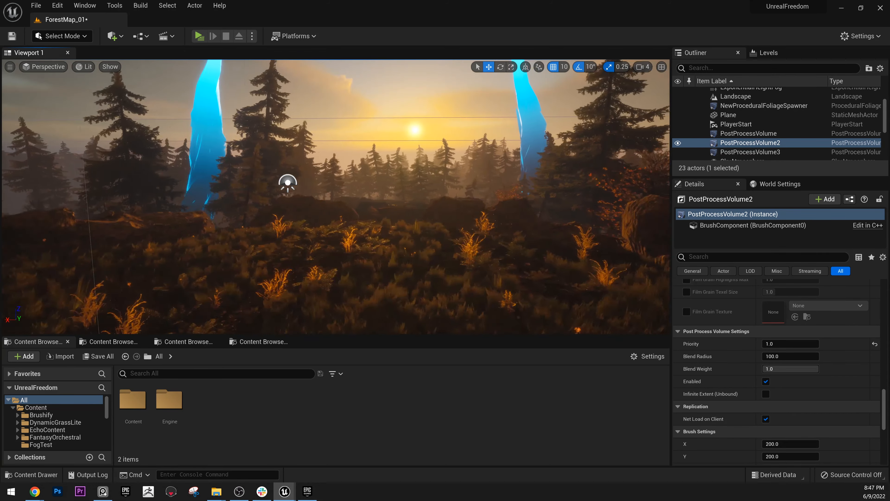
key(a)
- Try a Priority of 100 on PostProcessVolume2 and reset it to 0
click(771, 343)
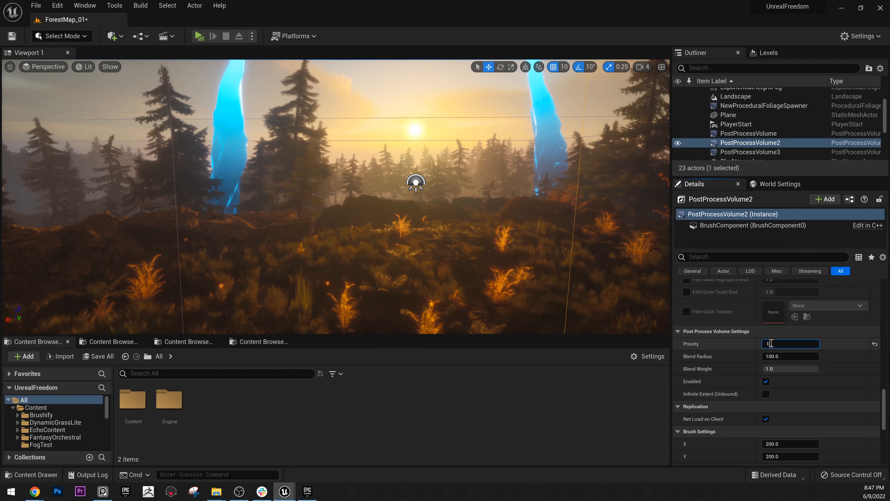
text(00.)
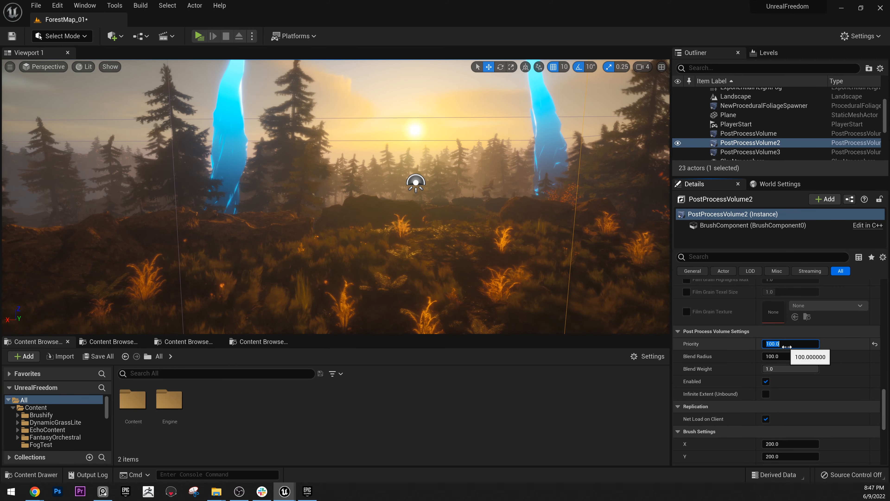
text(0)
- Select PostProcessVolume3 and set its Priority to 10
mouse_move(484, 166)
right_down()
mouse_move(501, 156)
mouse_move(485, 166)
right_up()
key(s)
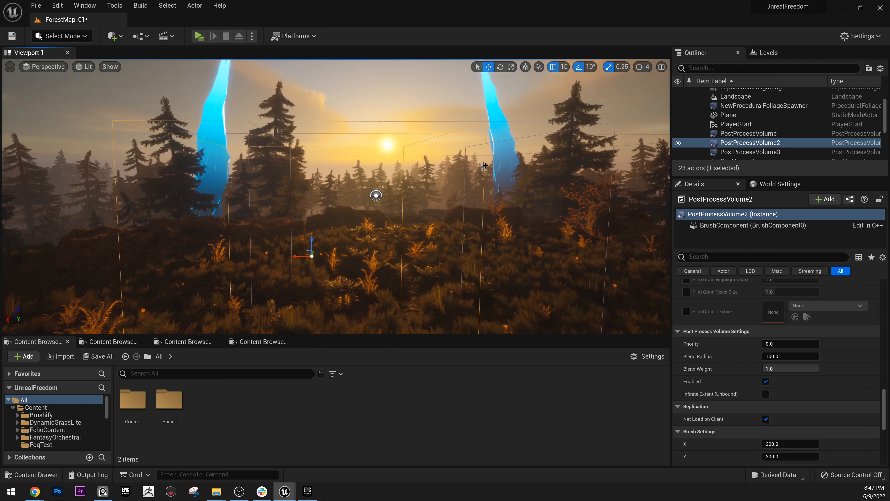
click(616, 136)
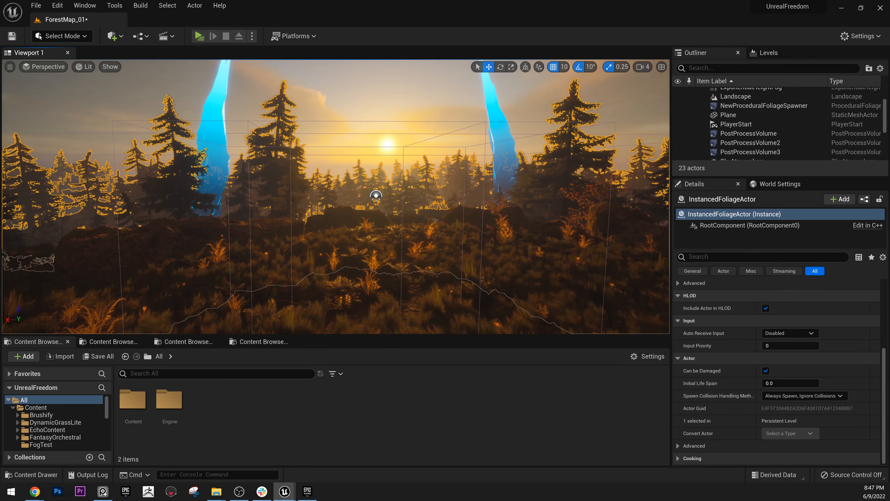
click(613, 125)
scroll(759, 386, down, 15)
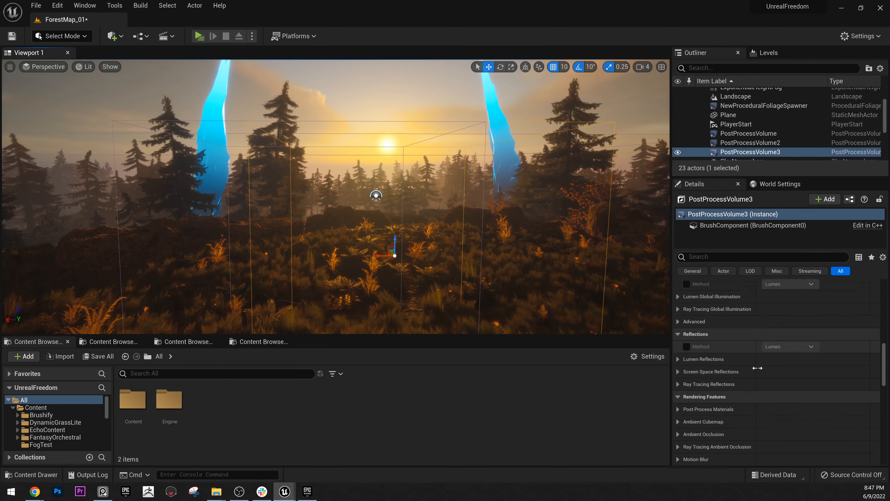
scroll(785, 336, up, 8)
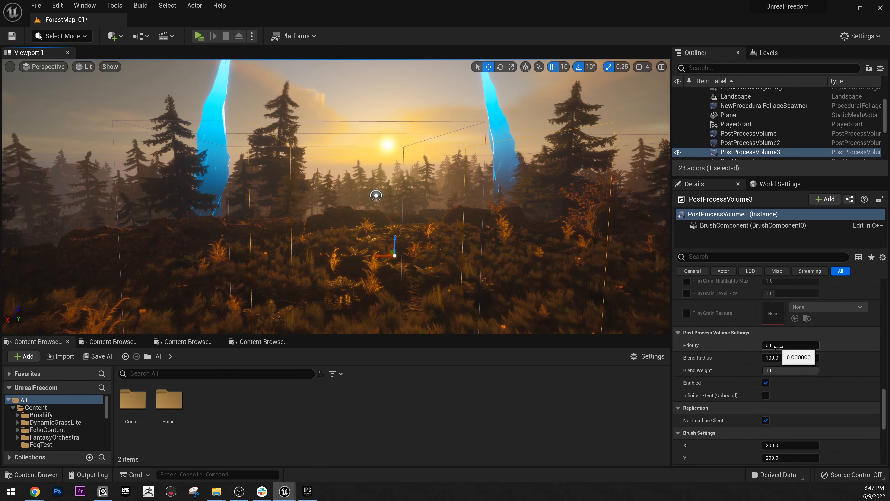
mouse_move(688, 347)
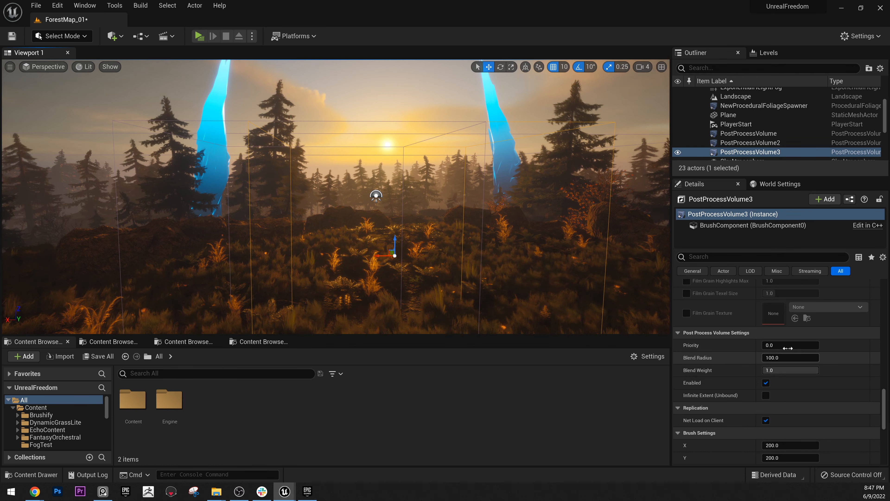
click(788, 345)
text(10)
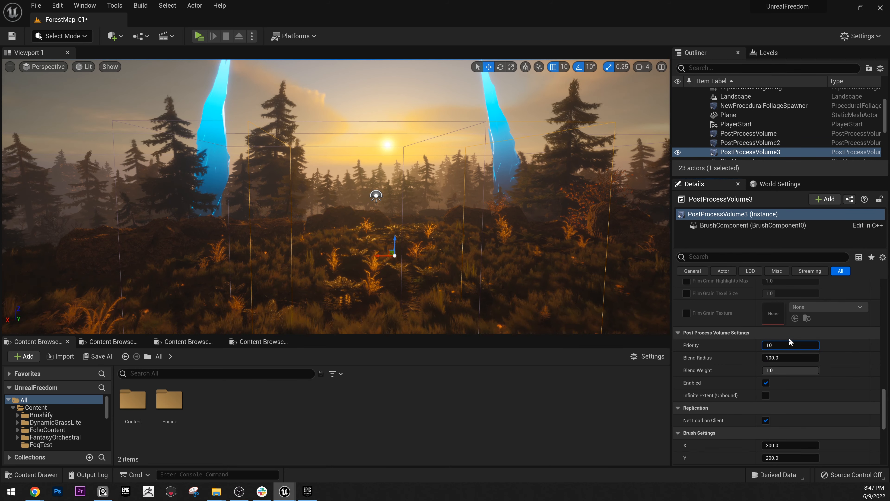
- Fly the camera in and out of the two overlapping volumes to examine which one controls the bloom
key(w)
mouse_move(491, 211)
right_down()
mouse_move(377, 203)
mouse_move(501, 186)
mouse_move(513, 188)
mouse_move(513, 208)
mouse_move(500, 202)
mouse_move(524, 211)
mouse_move(508, 208)
right_up()
key(w)
key(s)
key(s)
key(a)
key(d)
key(a)
key(w)
key(d)
key(w)
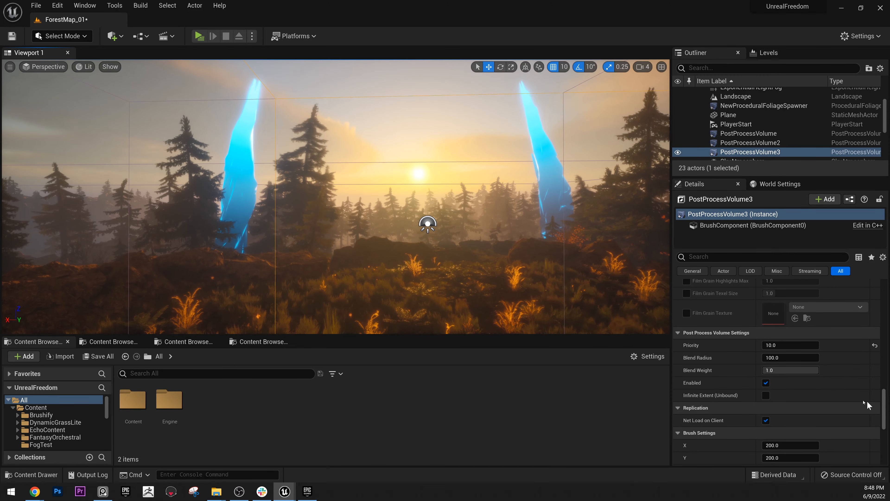
- Enable the Bloom Intensity override on PostProcessVolume3 and set the intensity to 0
scroll(852, 379, up, 3)
scroll(851, 378, up, 15)
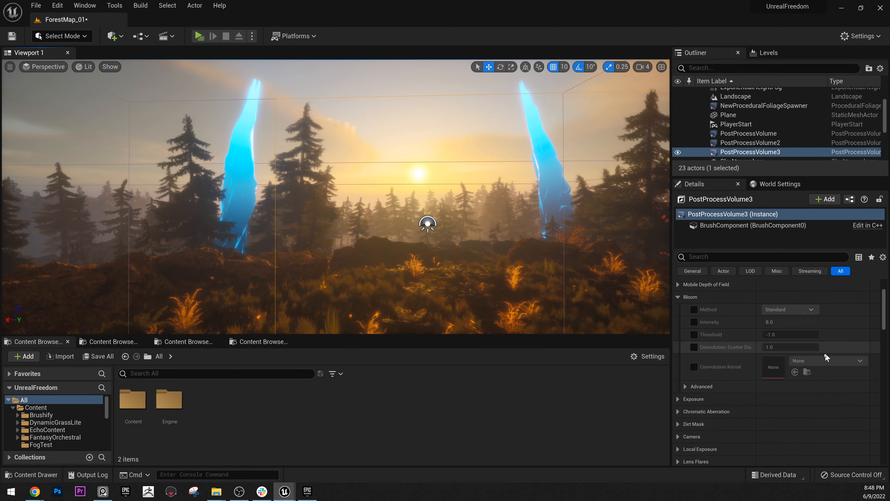
scroll(822, 346, down, 4)
click(693, 326)
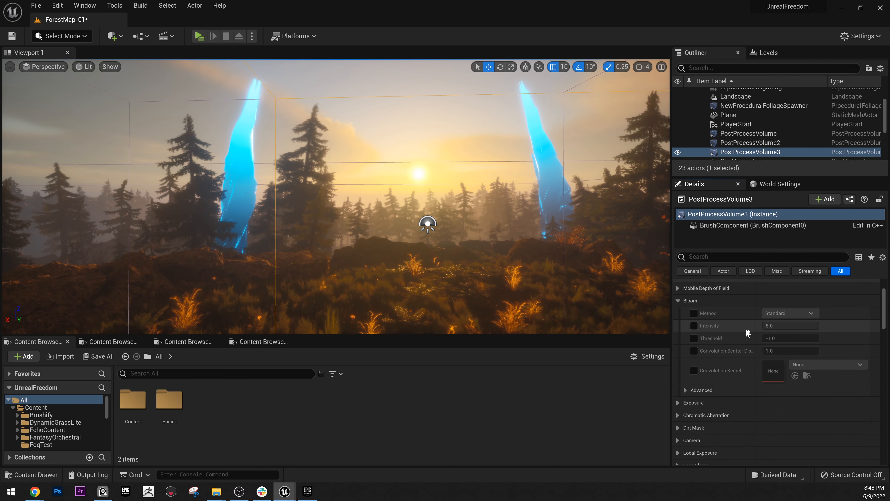
click(778, 326)
text(0)
key(Return)
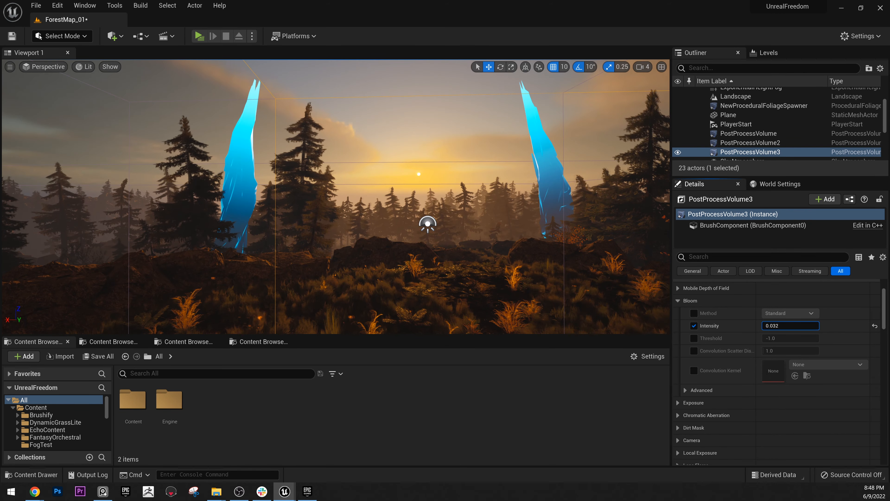
drag(789, 325, 772, 325)
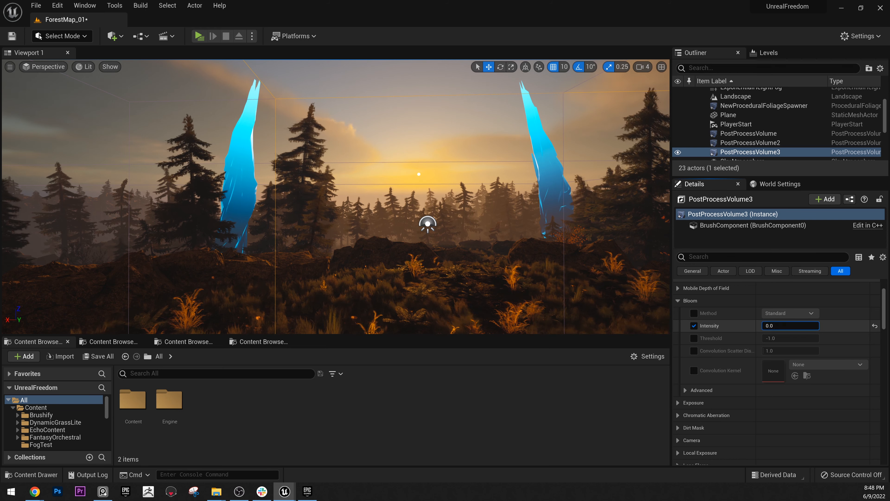
- Move the camera between PostProcessVolume2 and the overlap to compare the bloom with PostProcessVolume3's zero intensity
key(s)
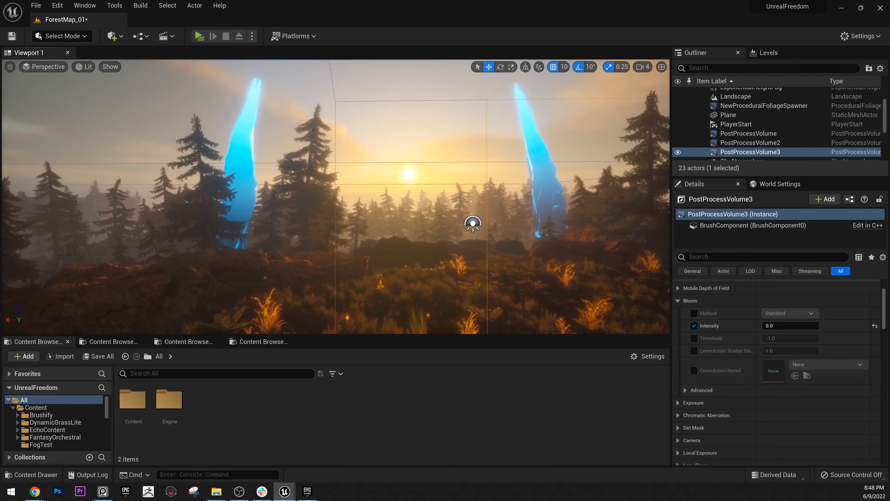
key(w)
mouse_move(337, 197)
right_down()
mouse_move(331, 245)
mouse_move(319, 187)
mouse_move(334, 186)
right_up()
key(s)
key(w)
key(w)
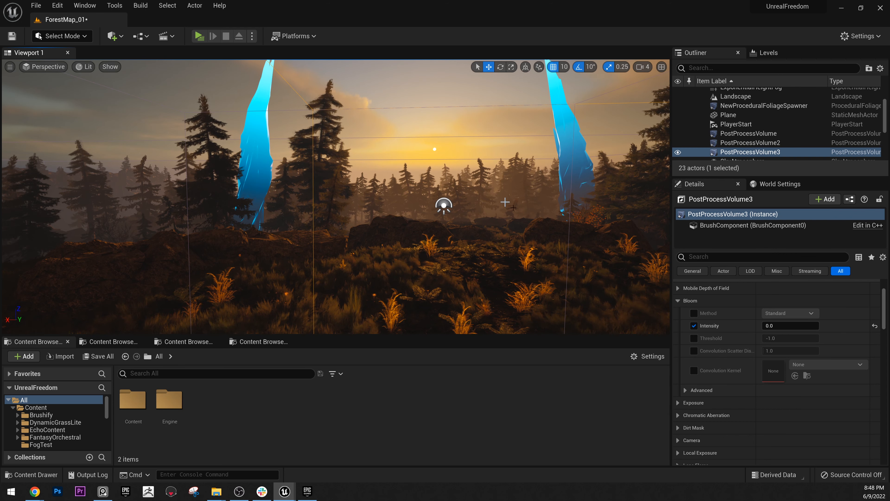
- Set the Priority of PostProcessVolume3 to -1, below that of PostProcessVolume2
scroll(777, 356, down, 10)
scroll(788, 373, down, 15)
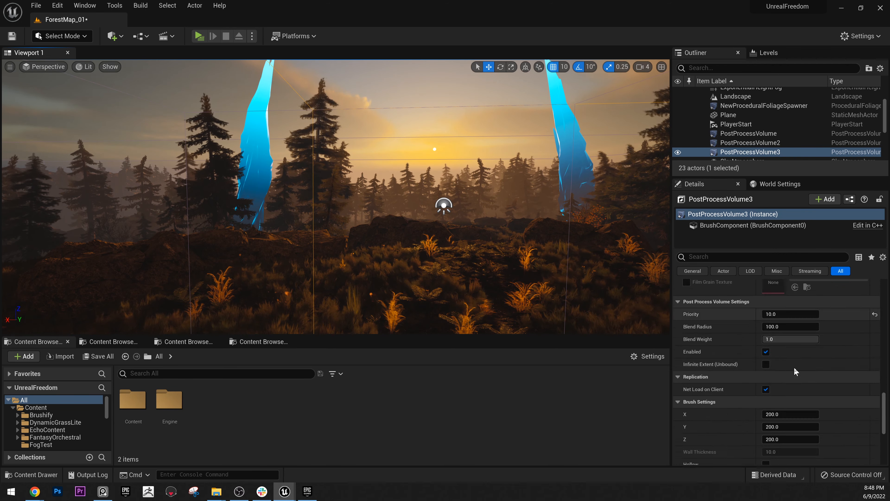
scroll(848, 334, up, 15)
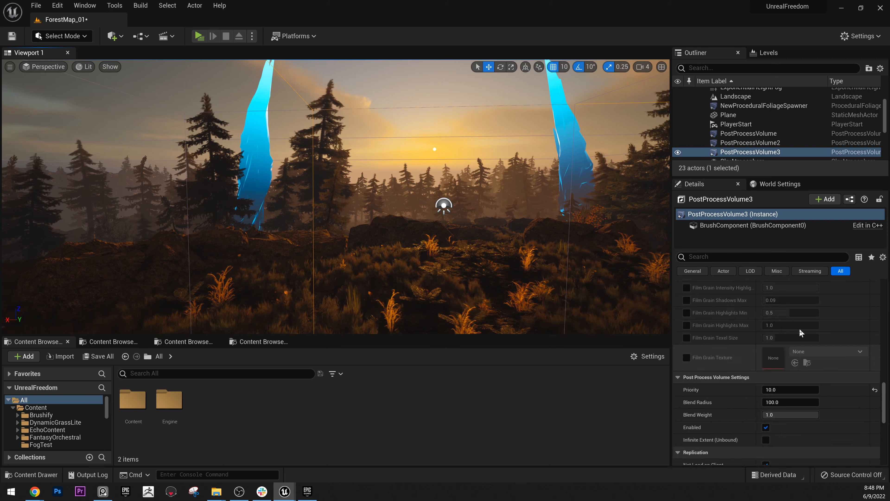
scroll(828, 406, down, 10)
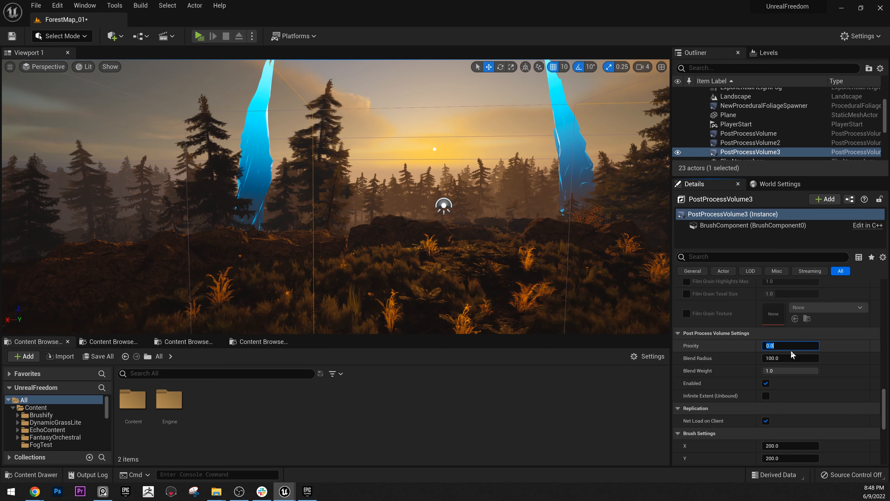
text(-1)
key(Return)
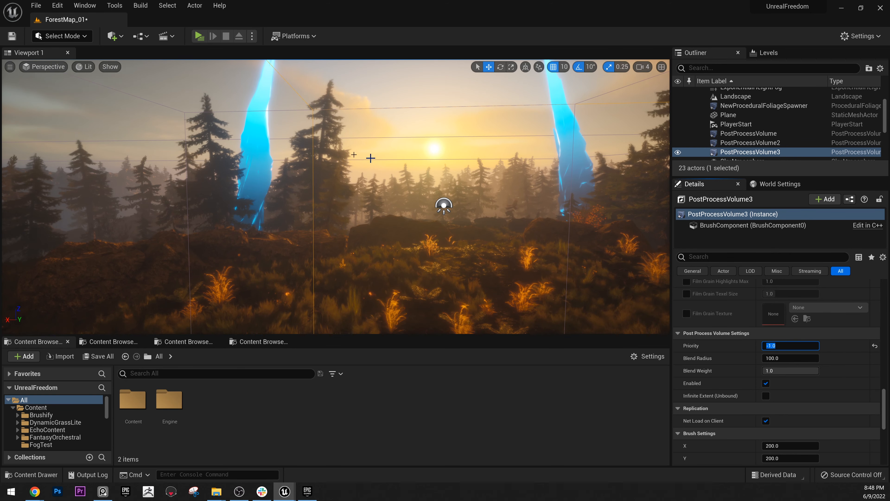
- Check the Priority of PostProcessVolume2 and set the Priority of PostProcessVolume3 back to 0
click(283, 113)
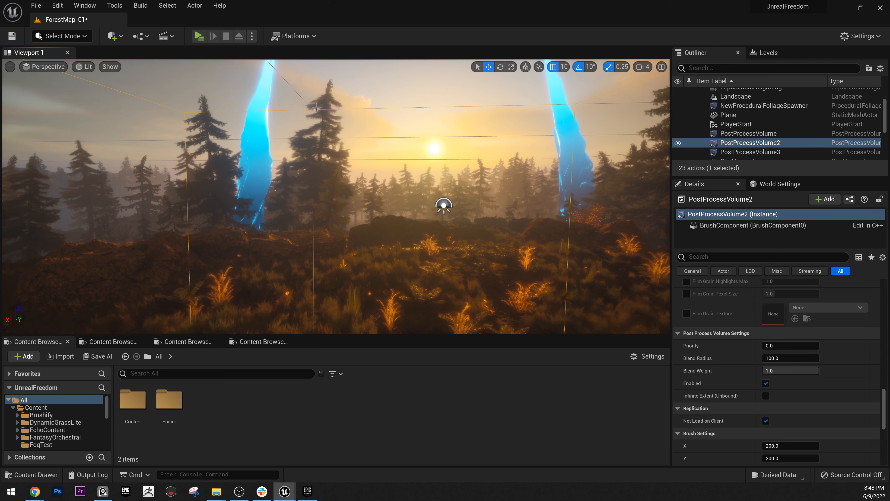
click(311, 107)
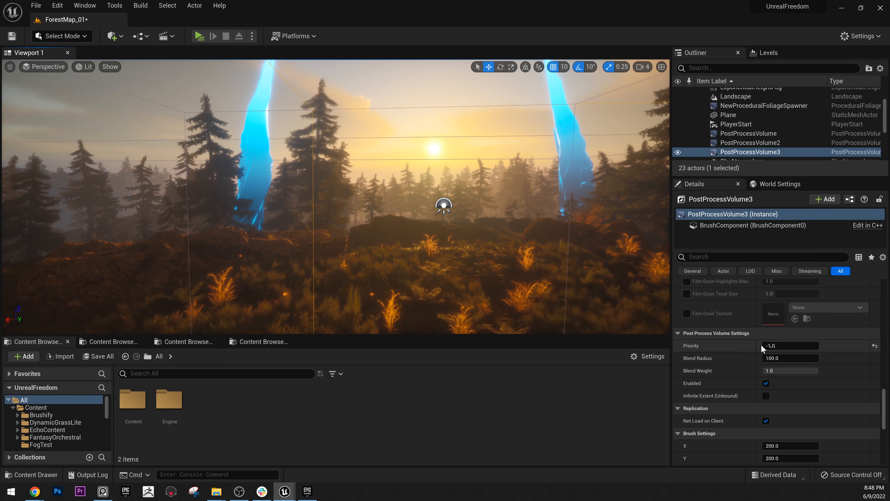
click(781, 345)
text(0)
key(Return)
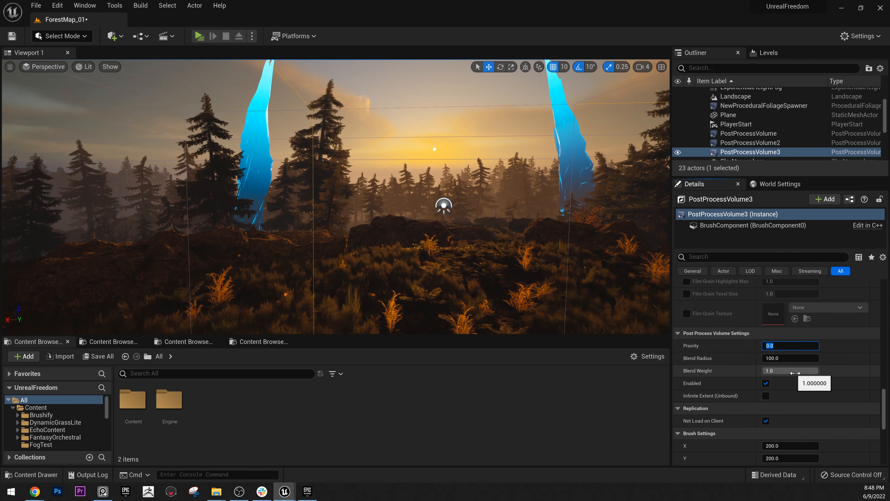
- Check the overlap with equal priorities and delete PostProcessVolume3 from the level
key(s)
mouse_move(339, 221)
right_down()
mouse_move(368, 234)
mouse_move(346, 220)
right_up()
key(w)
key(a)
key(d)
key(s)
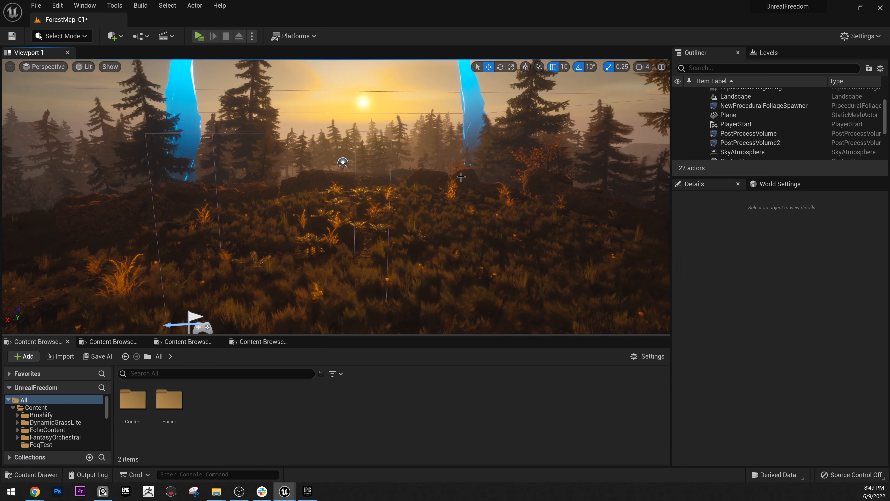
key(Delete)
- Return the camera to the remaining small volume, select PostProcessVolume2 and review its Bloom settings
key(w)
right_drag(453, 123, 424, 73)
key(d)
key(a)
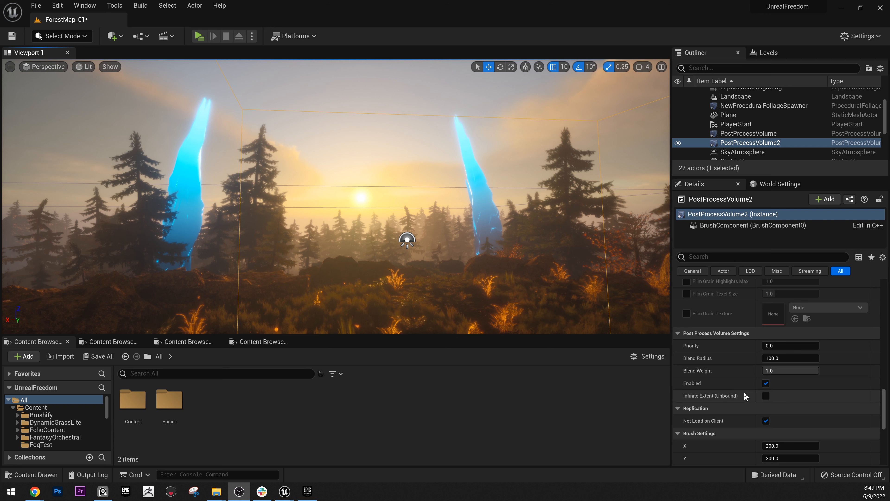
scroll(755, 390, up, 15)
scroll(773, 377, up, 15)
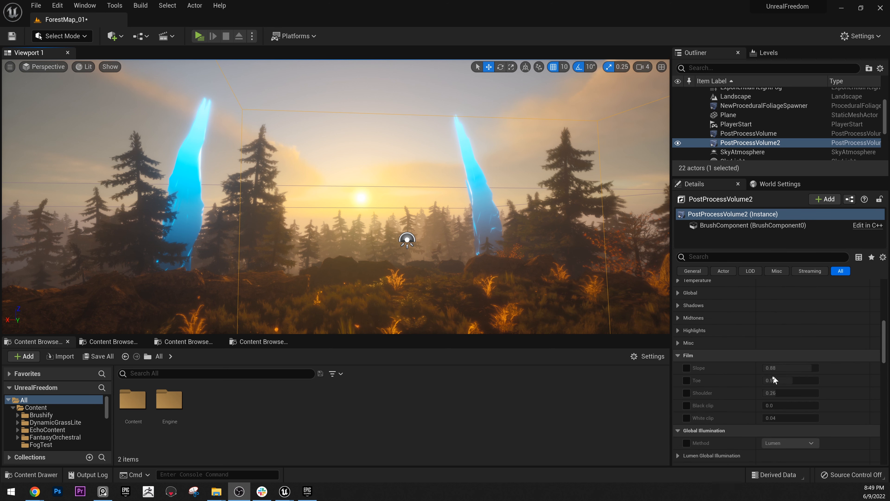
scroll(760, 384, up, 1)
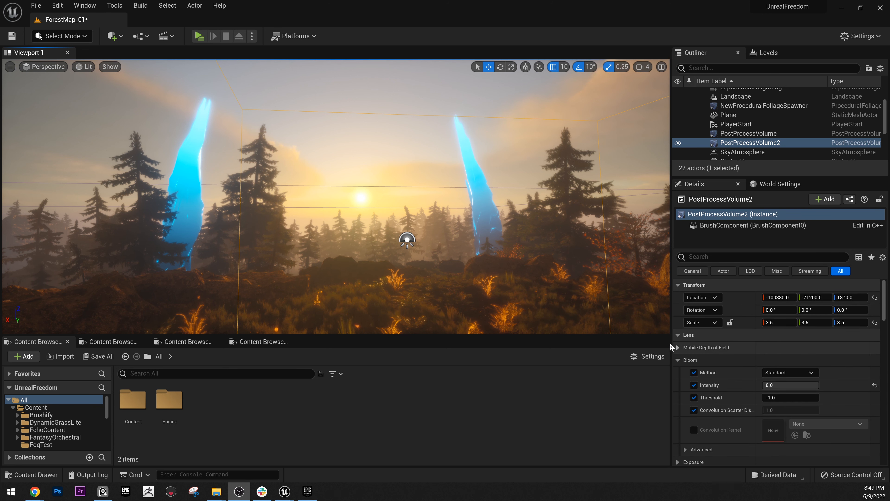
- Collapse the Bloom settings of PostProcessVolume2 and review its Mobile Depth of Field settings
click(681, 360)
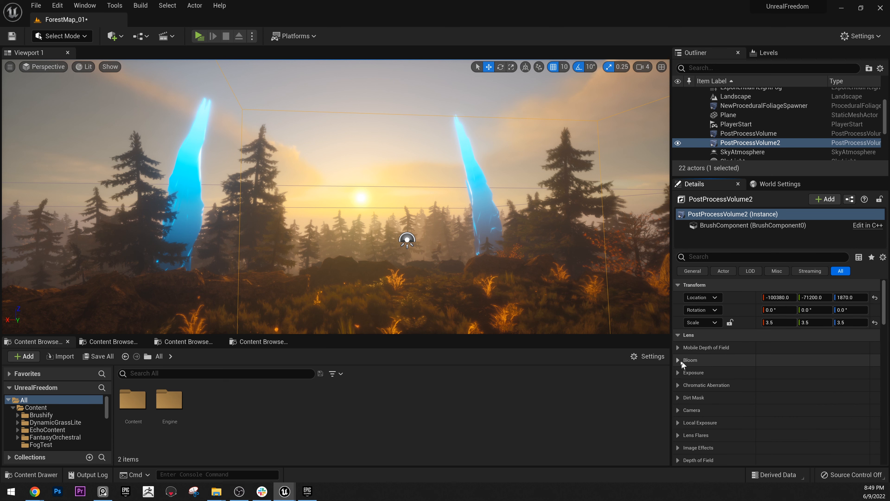
click(678, 347)
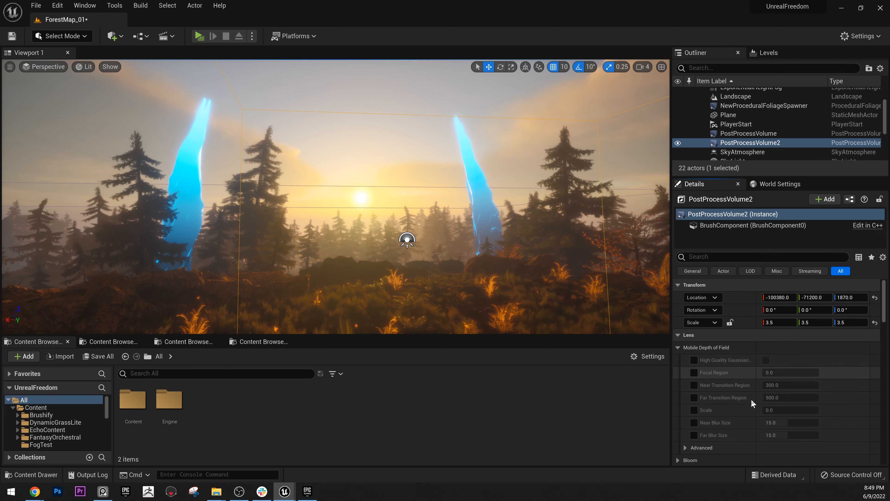
click(678, 348)
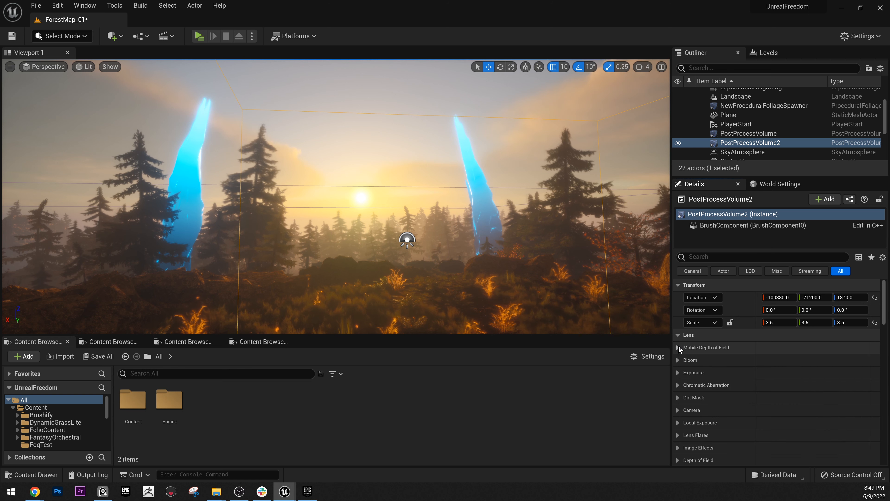
- Try the Exposure overrides with Min Brightness at about 8.07, then disable the Min Brightness and Max Brightness overrides
click(678, 372)
scroll(742, 372, down, 5)
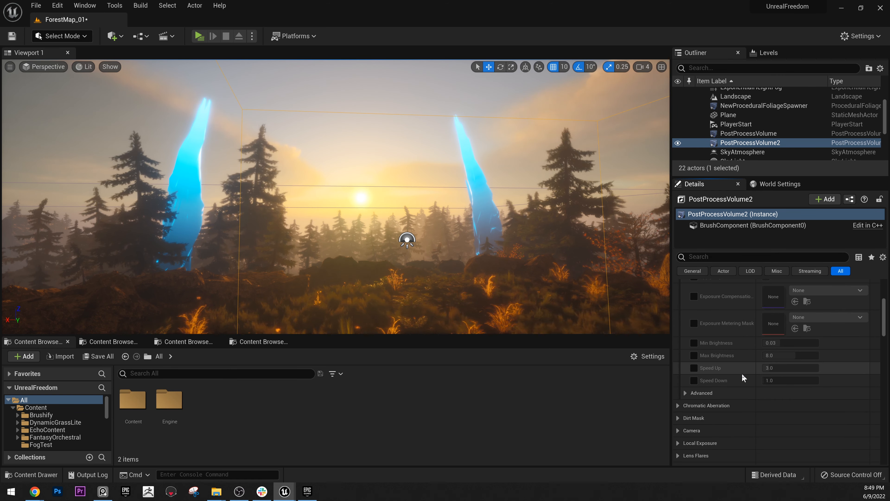
click(694, 342)
click(693, 355)
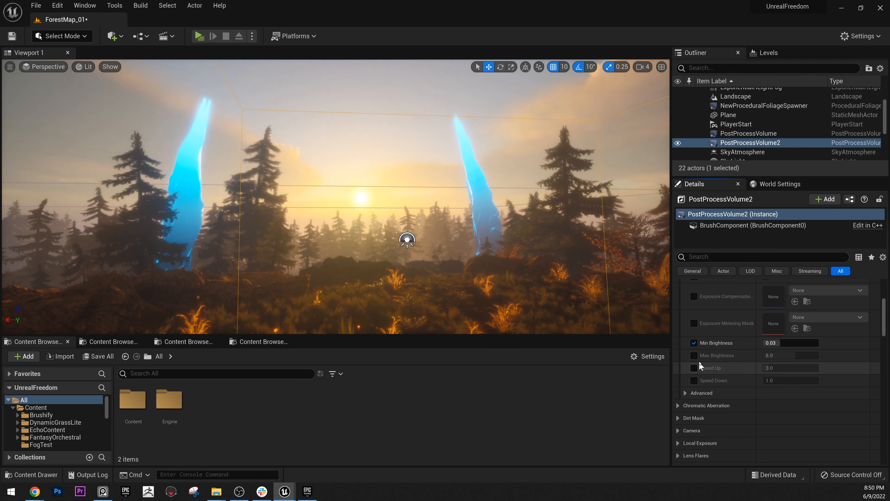
drag(774, 342, 795, 343)
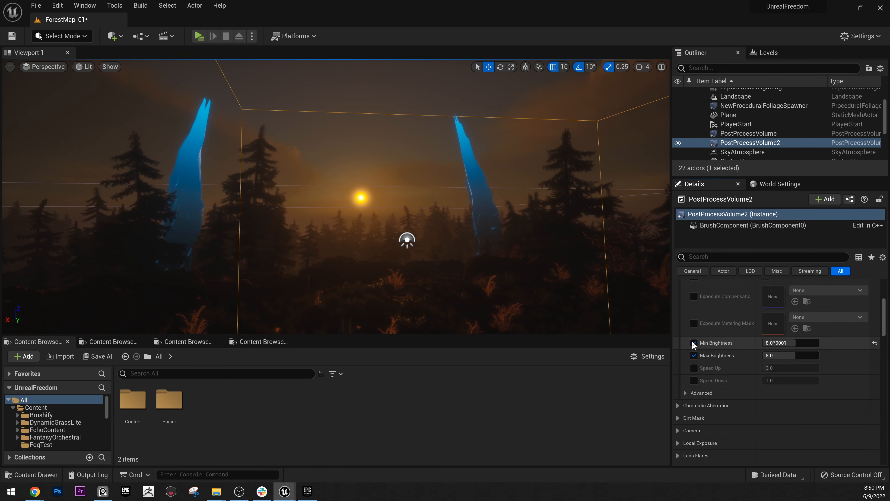
click(694, 342)
click(695, 353)
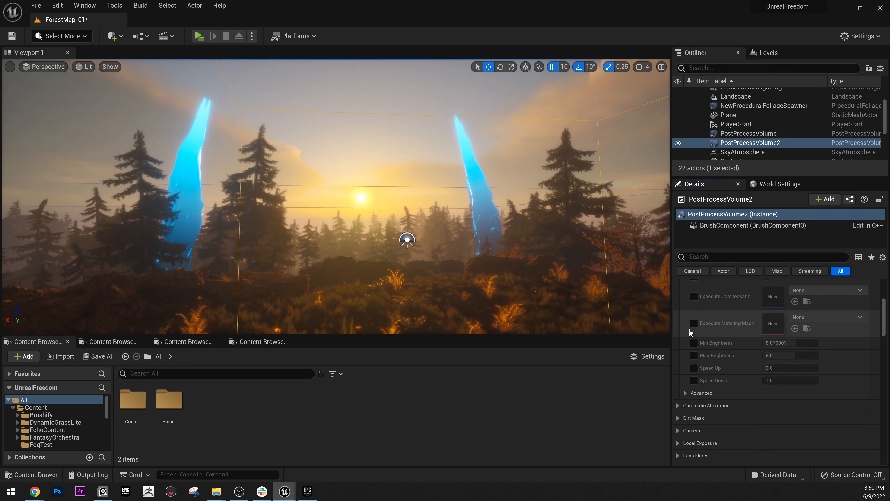
- Try Chromatic Aberration at an Intensity of 5.0, then disable its Intensity and Start Offset overrides
scroll(705, 354, down, 2)
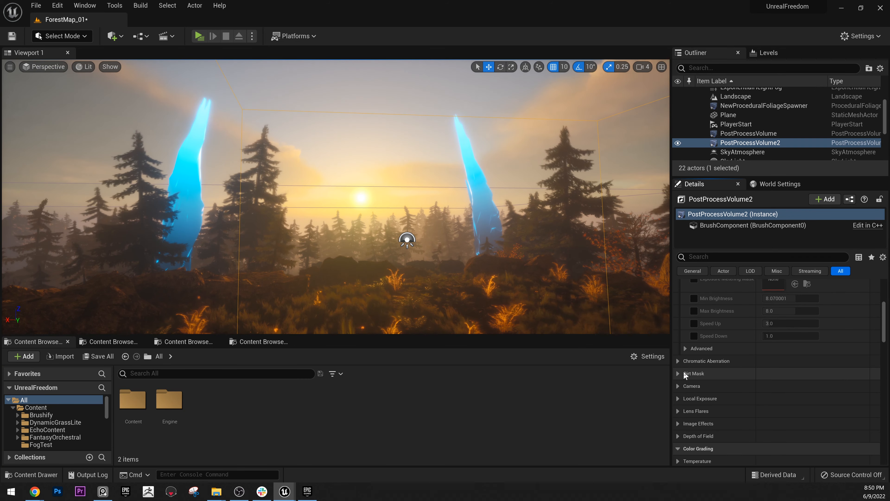
click(677, 361)
click(693, 373)
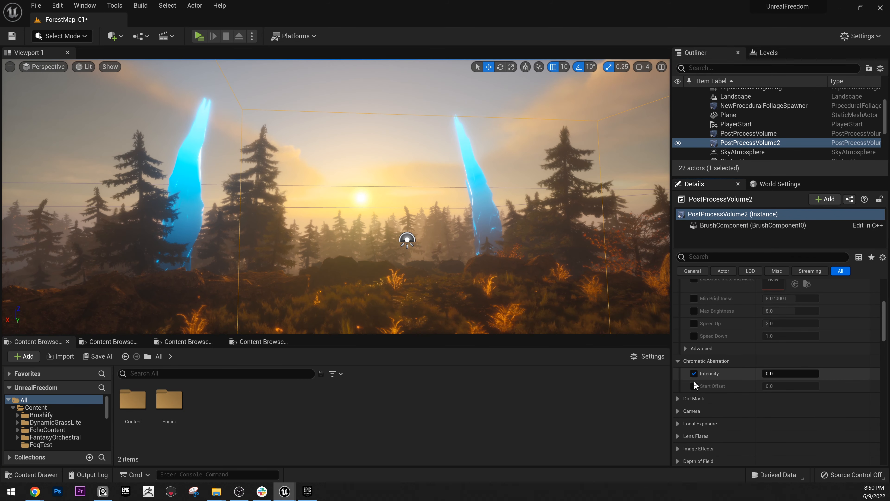
click(693, 386)
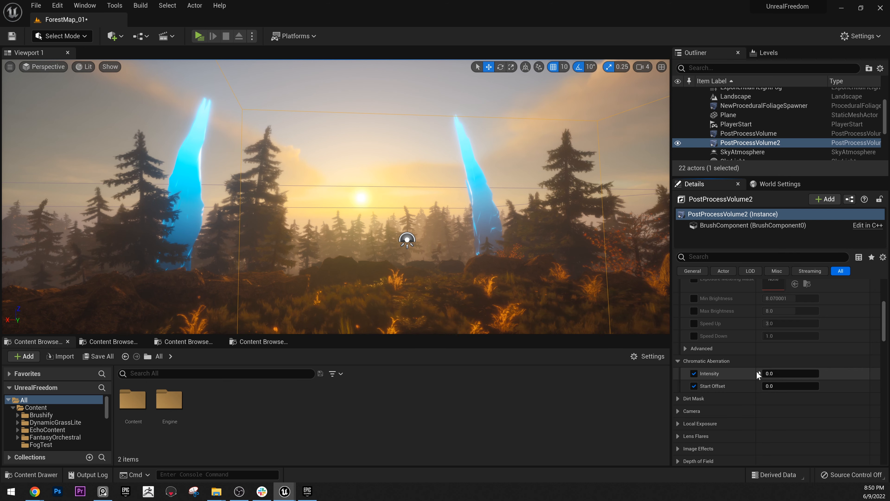
drag(773, 374, 832, 374)
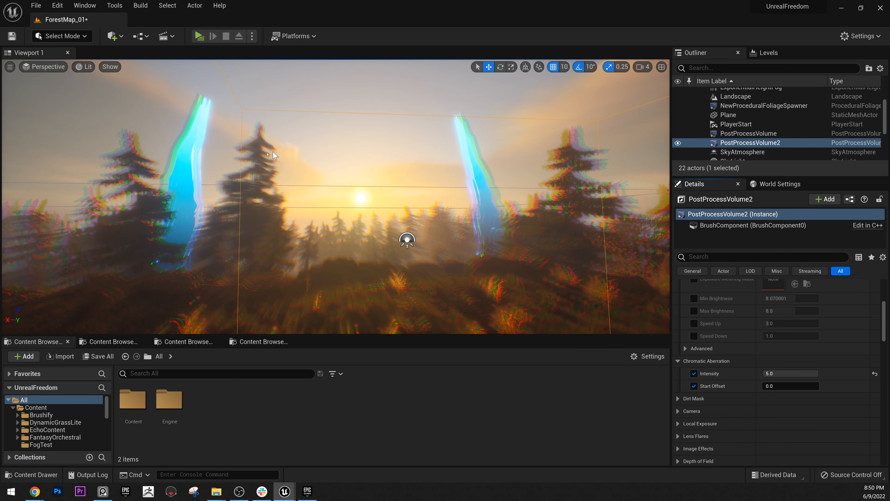
click(694, 373)
click(694, 386)
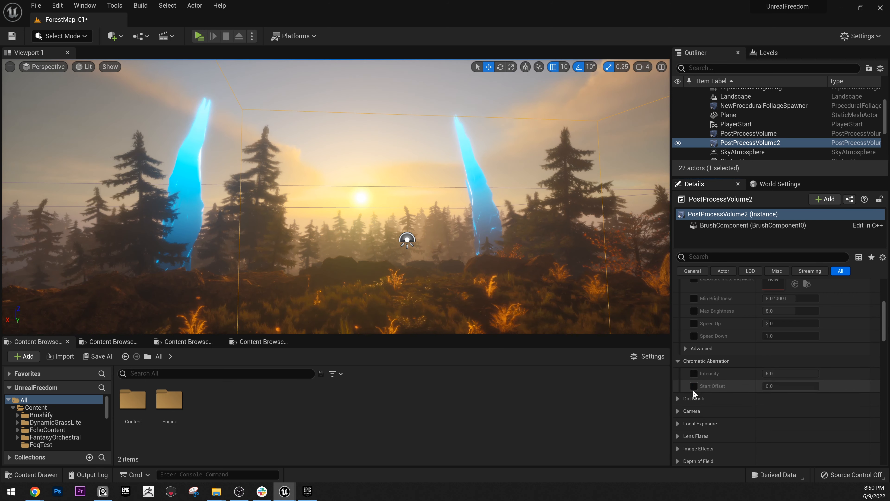
- Try a Lens Flares Intensity of about 2.8, then disable the override and collapse the Lens Flares settings
scroll(695, 406, down, 4)
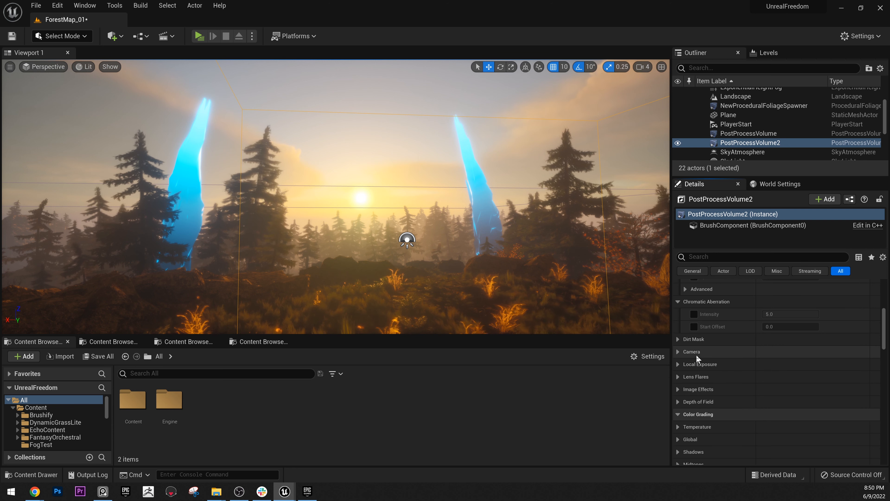
click(677, 376)
click(694, 388)
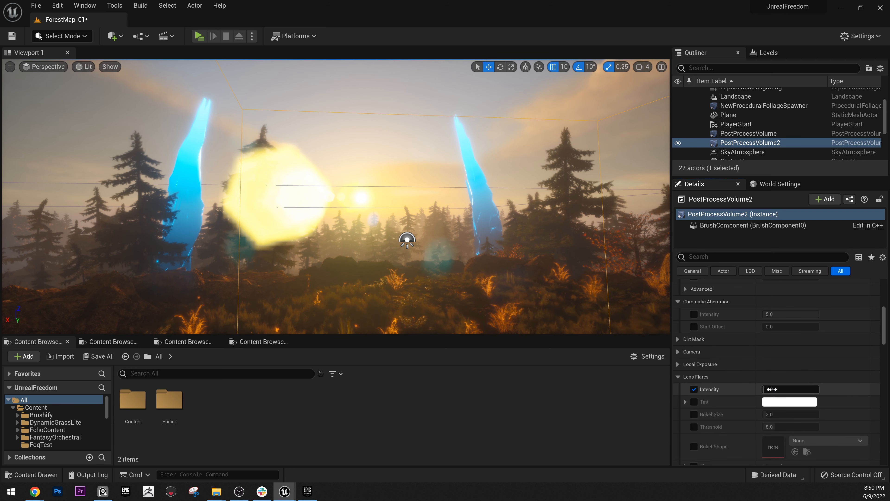
drag(771, 388, 666, 384)
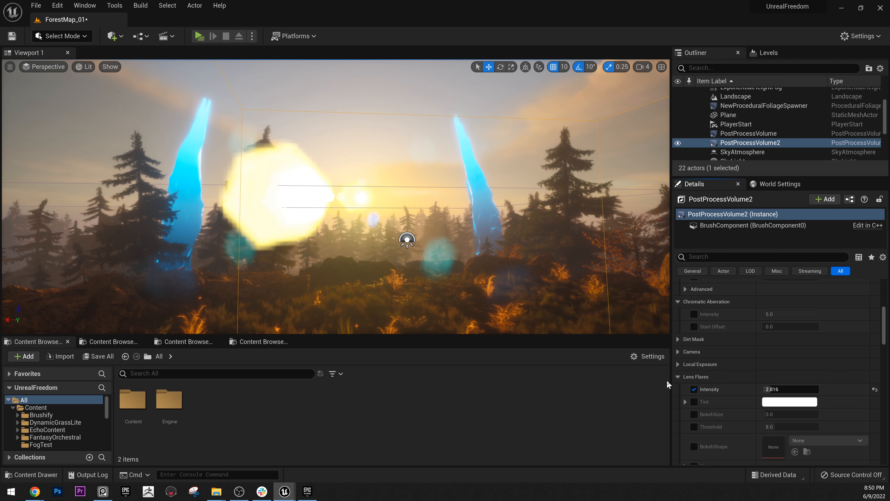
click(694, 389)
click(680, 376)
- Try a Vignette Intensity of about 0.22 in Image Effects, then disable the override and collapse the category
scroll(713, 367, down, 3)
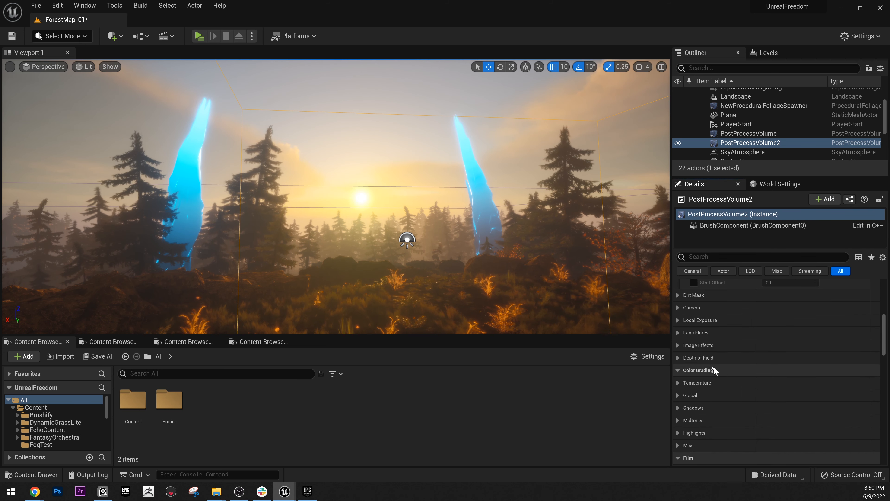
click(680, 344)
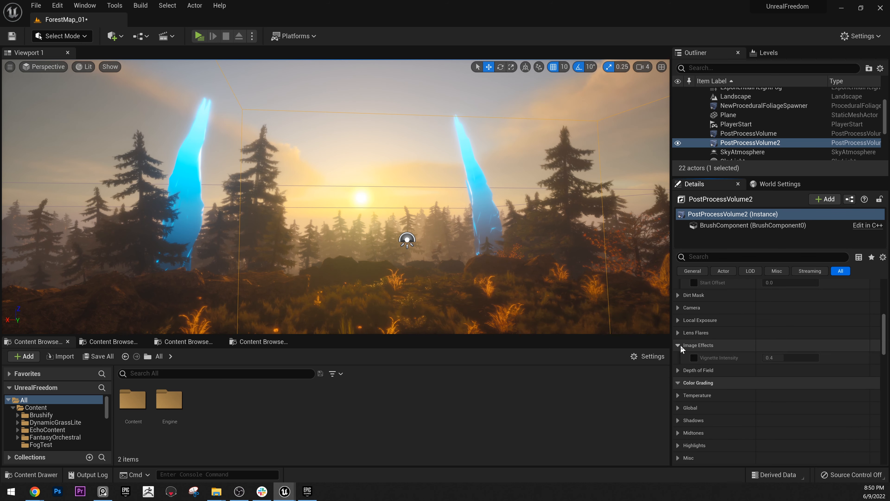
click(694, 358)
drag(799, 362, 775, 357)
click(693, 357)
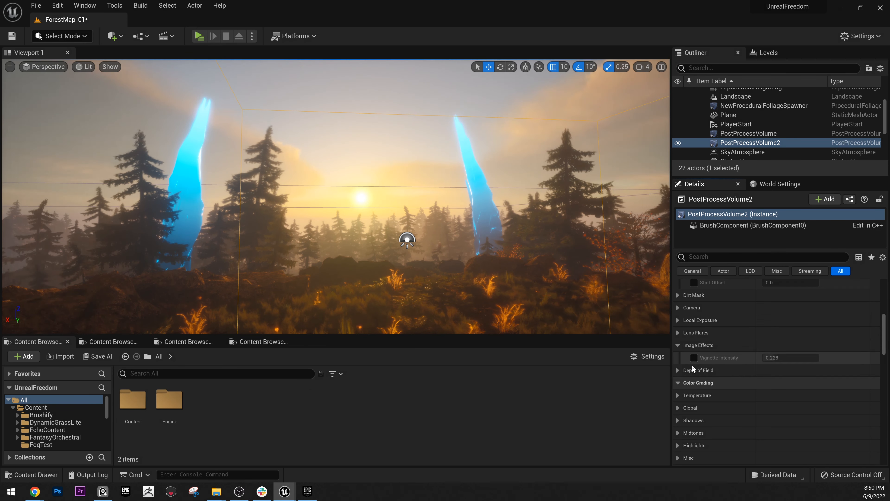
click(677, 344)
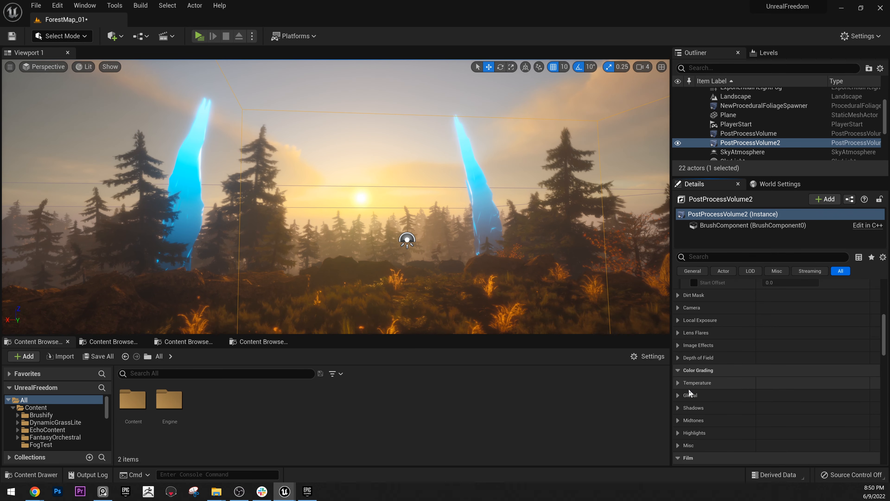
- Enable the Temperature Type, Temp and Tint overrides in the Color Grading settings
scroll(689, 388, down, 3)
scroll(698, 319, up, 1)
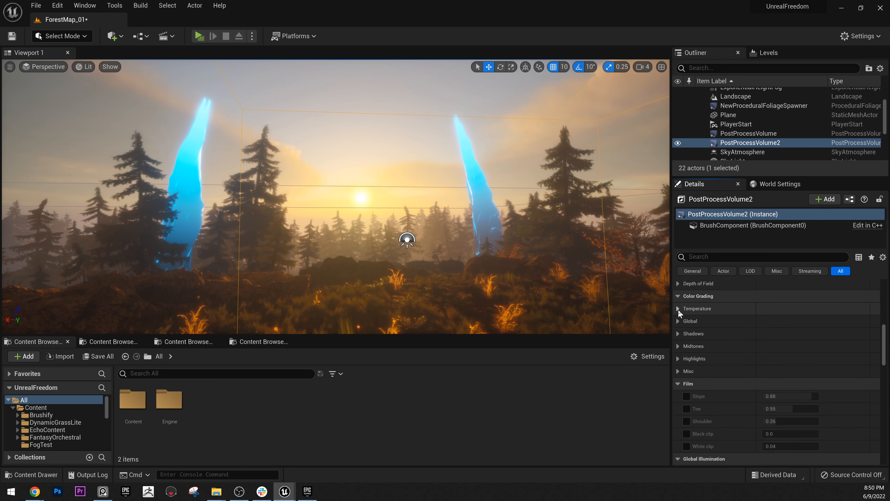
click(678, 309)
click(694, 321)
click(693, 333)
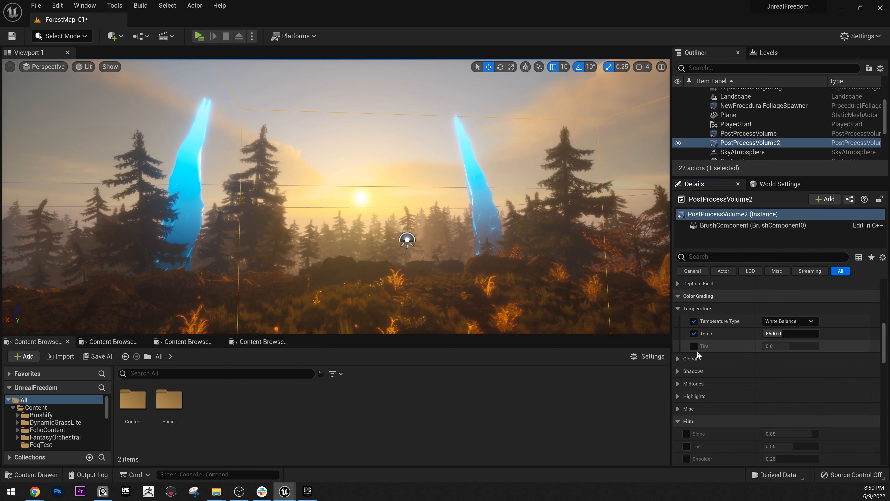
click(693, 346)
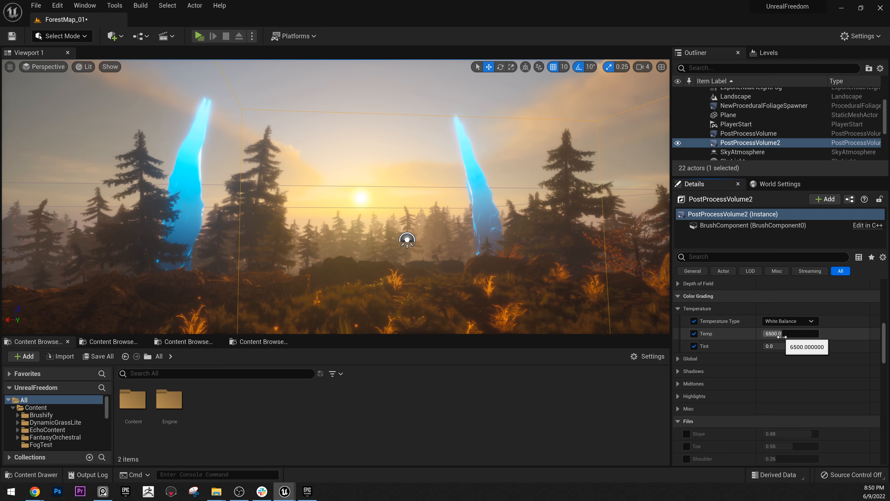
- Try raising the color Temp to about 9200 and undo the change
mouse_move(781, 334)
mouse_down()
mouse_move(806, 333)
mouse_move(763, 333)
mouse_move(784, 334)
mouse_up()
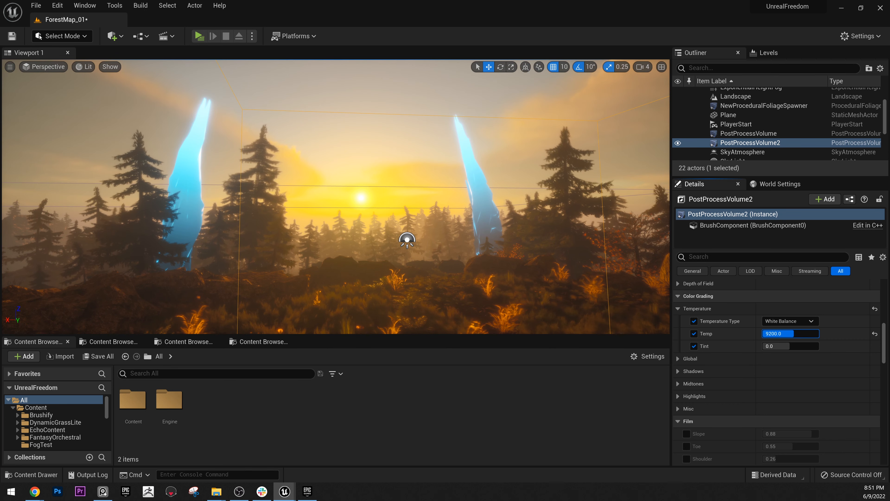
drag(784, 333, 785, 333)
key(ctrl+z)
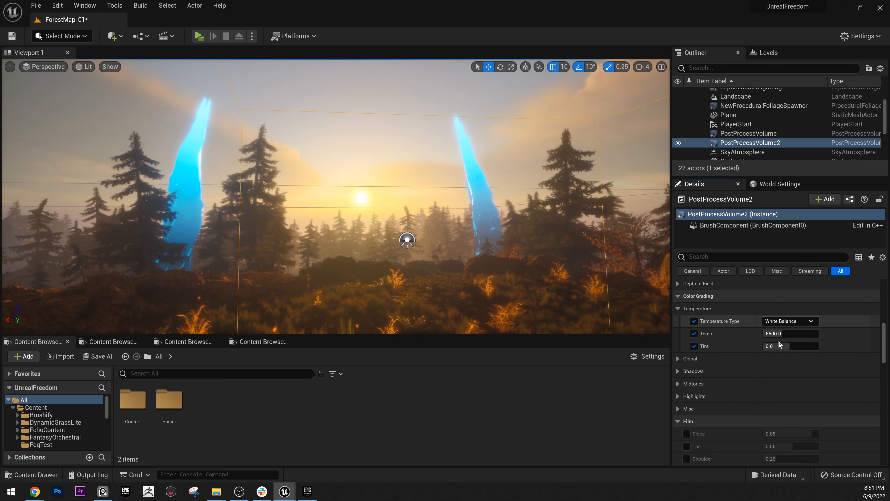
- Try a warmer color Temp of about 8768, then disable the Temp override
drag(778, 333, 792, 333)
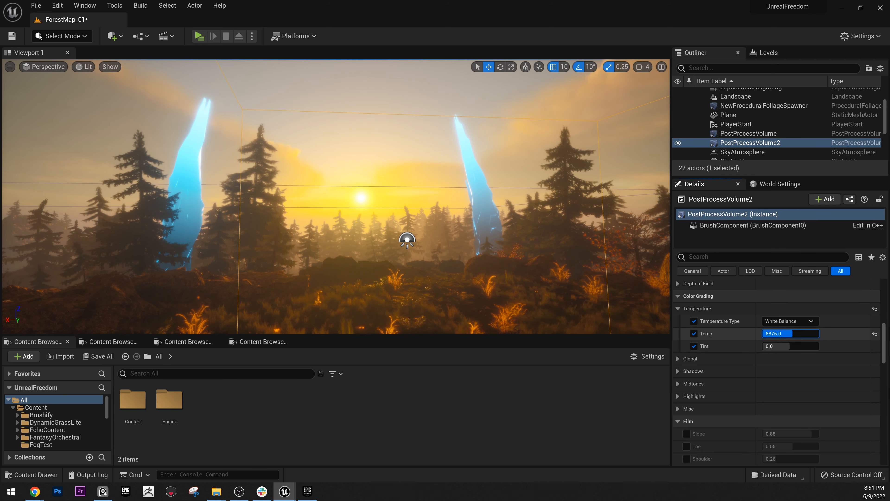
drag(792, 334, 790, 333)
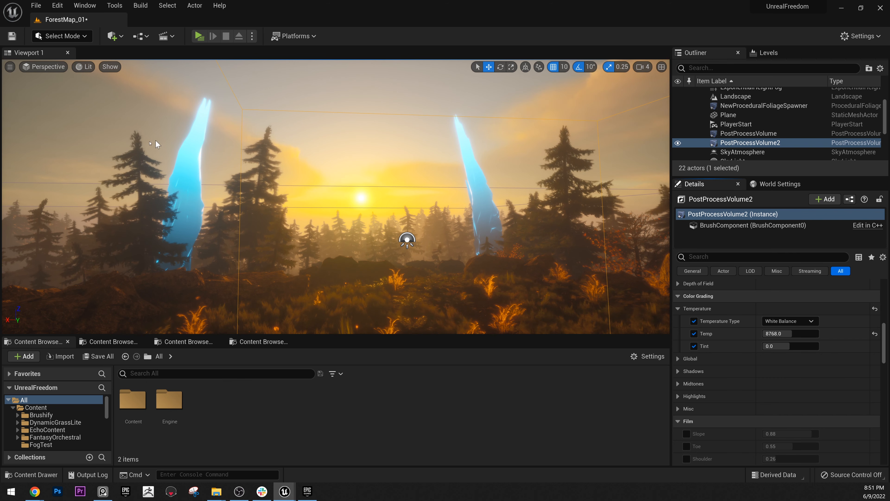
click(694, 333)
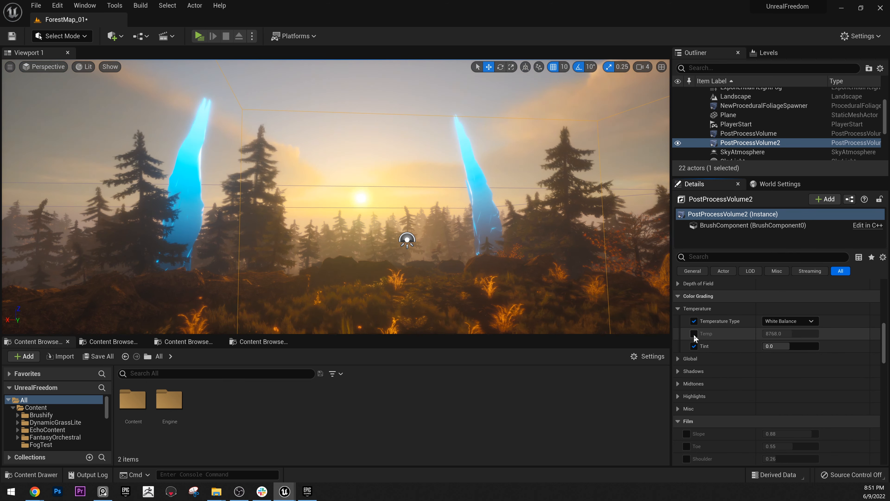
- Enable the Film overrides for Slope, Toe, Shoulder, Black clip and White clip, and set Slope to about 0.996
scroll(715, 375, down, 4)
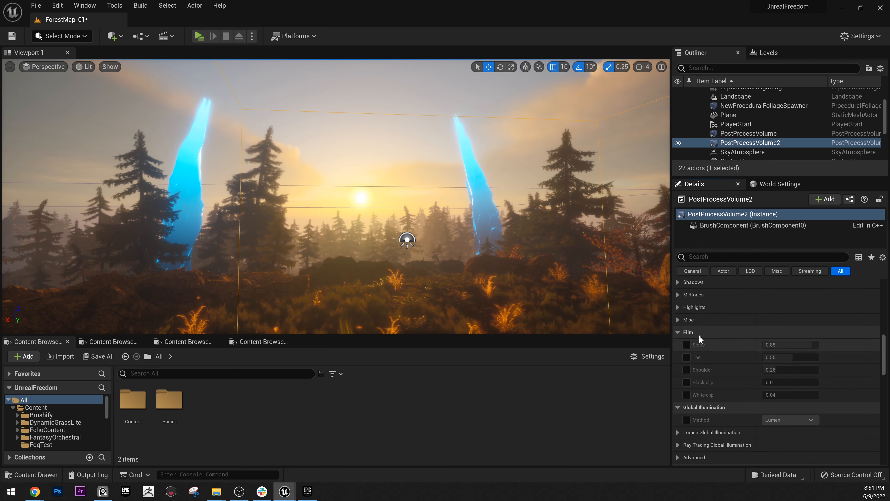
scroll(771, 315, down, 3)
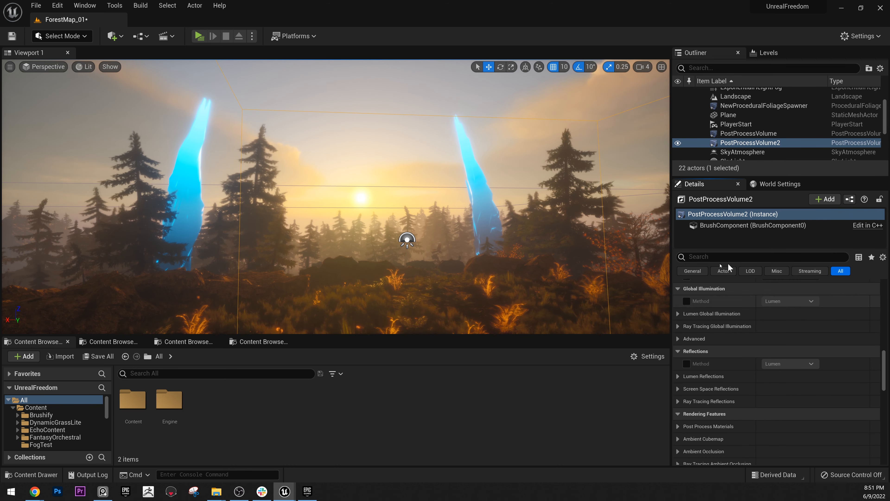
scroll(772, 315, up, 3)
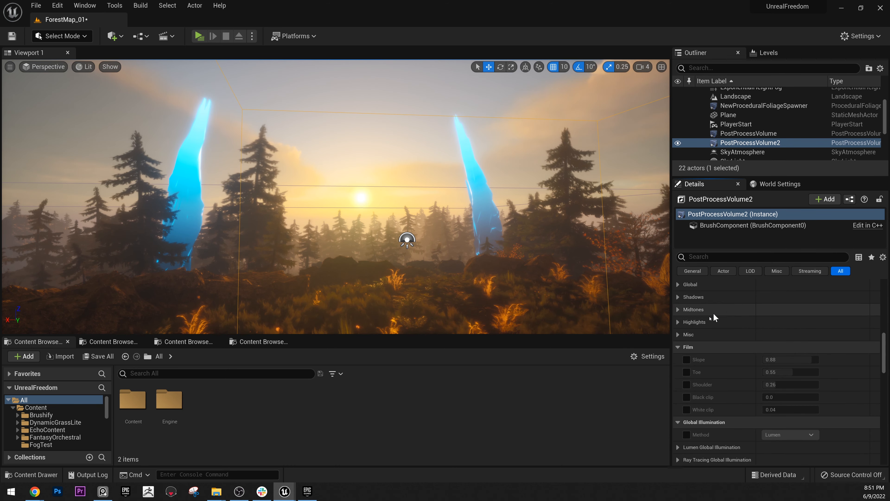
click(686, 359)
click(687, 370)
click(688, 383)
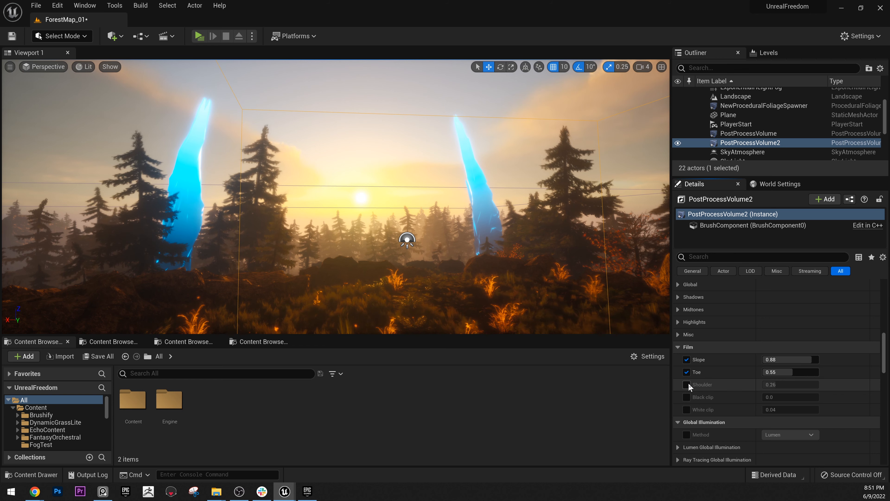
click(686, 397)
click(687, 409)
mouse_move(789, 360)
mouse_down()
mouse_move(772, 359)
mouse_move(797, 359)
mouse_up()
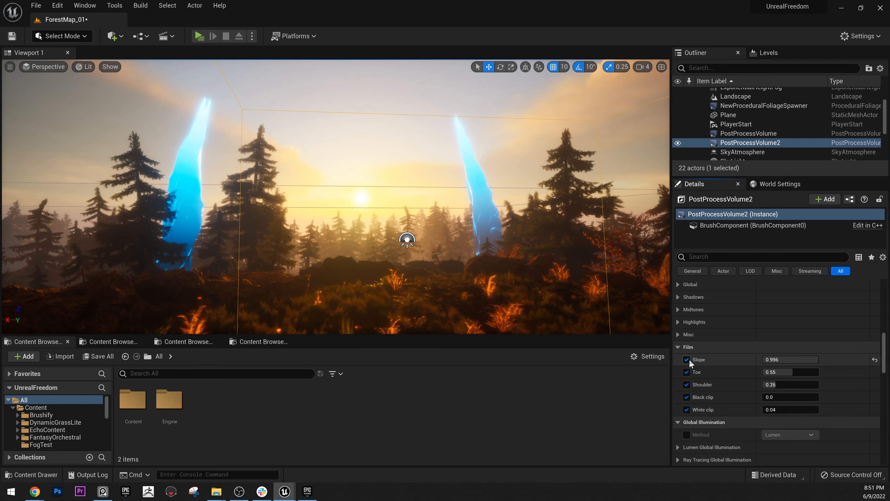
- Disable all five Film overrides and collapse the Film category
click(687, 359)
click(686, 371)
click(687, 385)
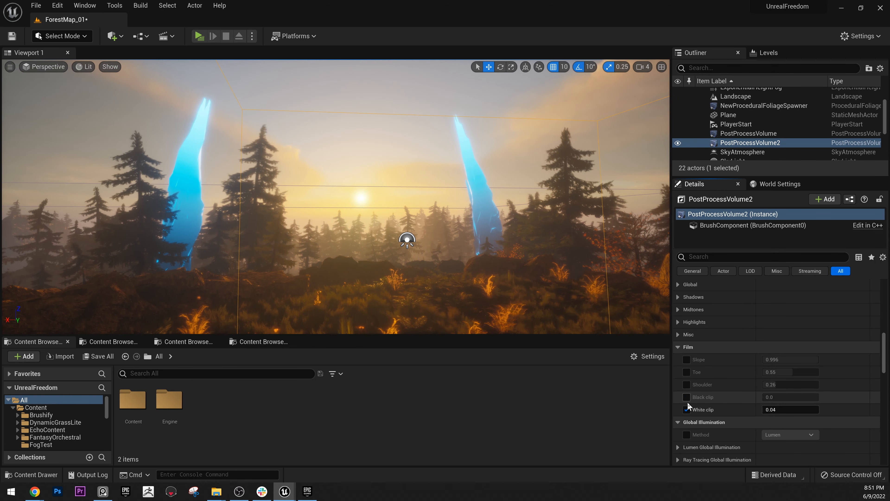
click(686, 397)
click(687, 410)
click(679, 347)
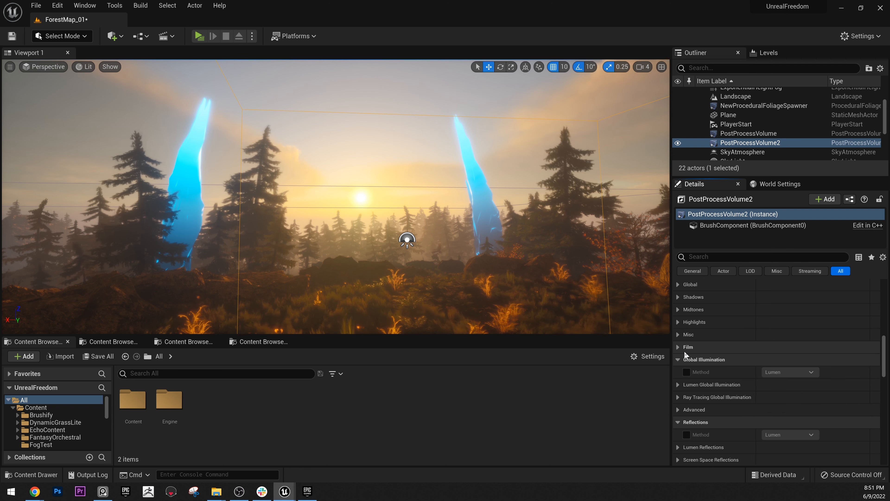
- Try the Global Illumination Method override with Lumen and disable it again
click(687, 372)
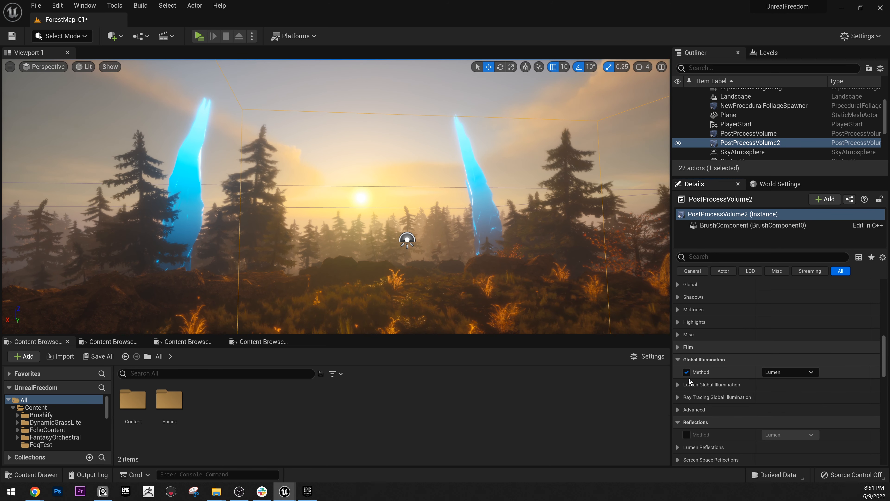
click(687, 372)
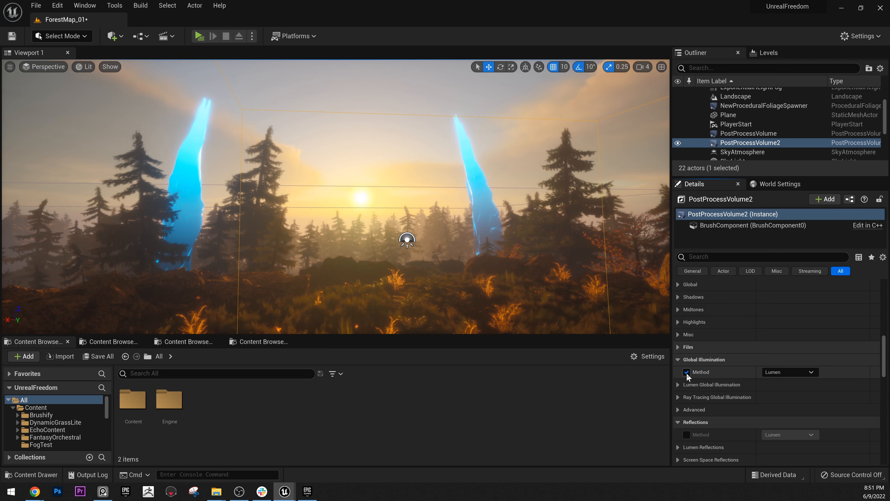
click(680, 386)
click(681, 385)
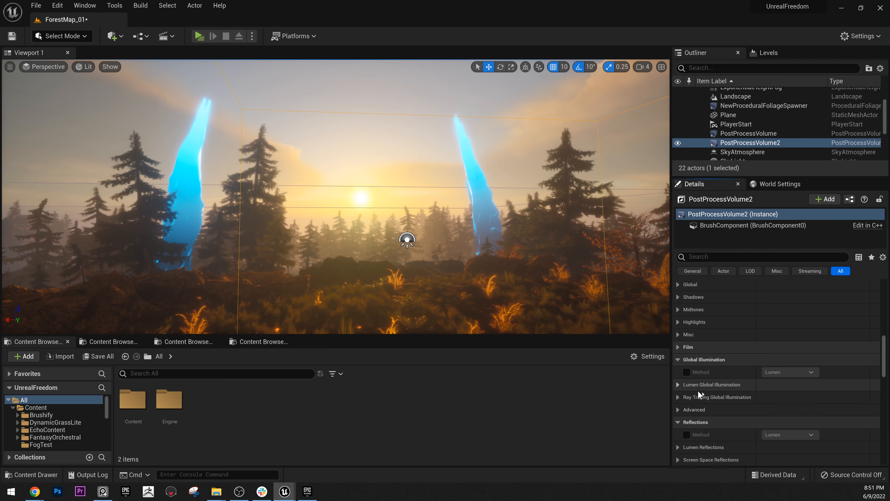
- Examine the Reflections, Rendering Features, Ambient Occlusion, Film Grain and Post Process Volume Settings of PostProcessVolume2
scroll(714, 388, down, 2)
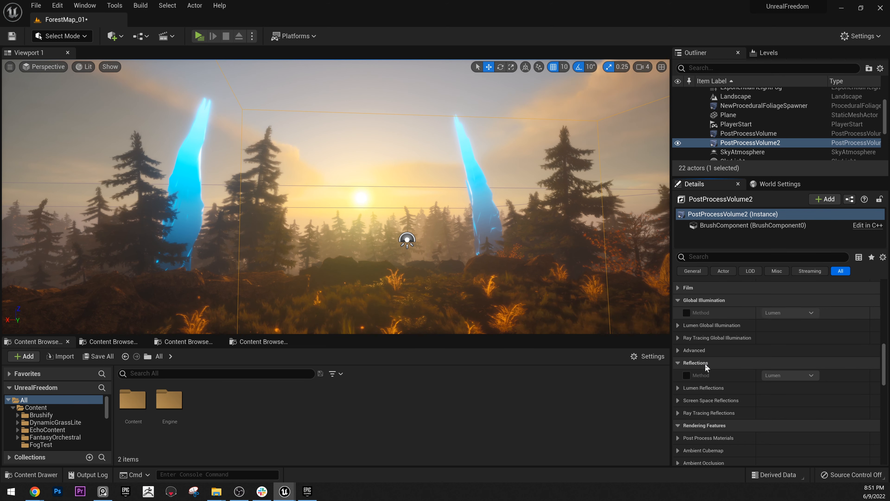
scroll(707, 364, down, 4)
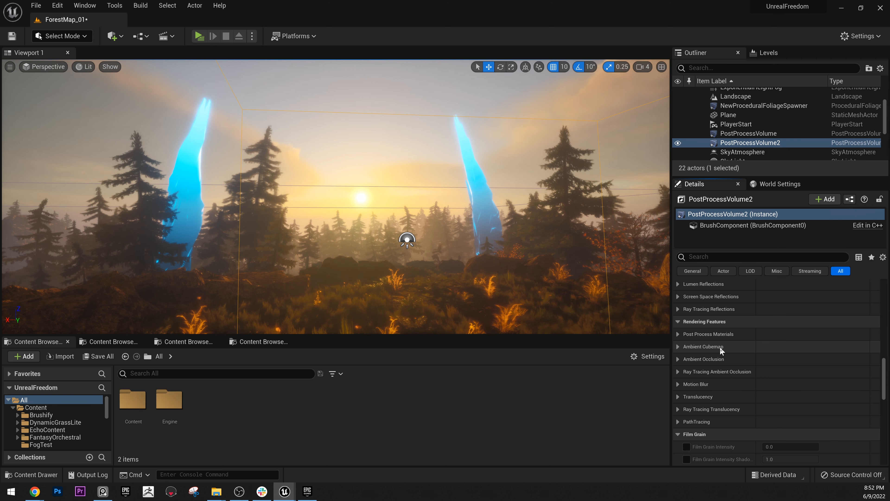
click(678, 359)
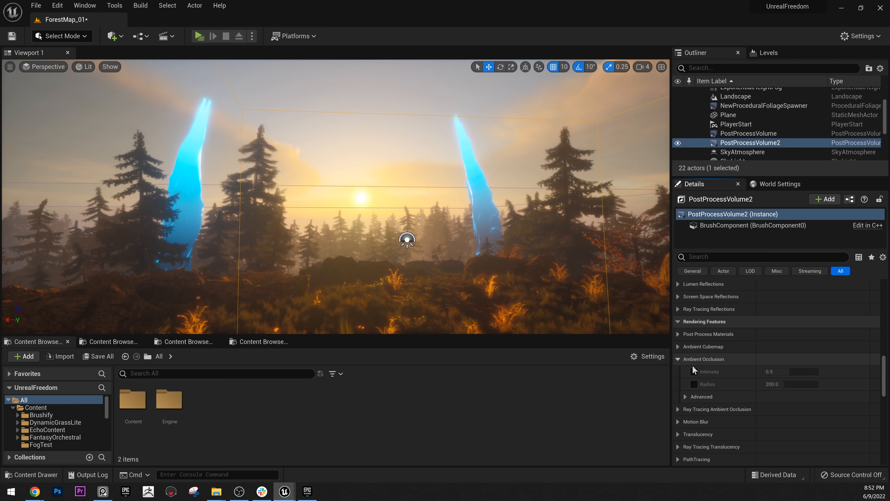
click(678, 357)
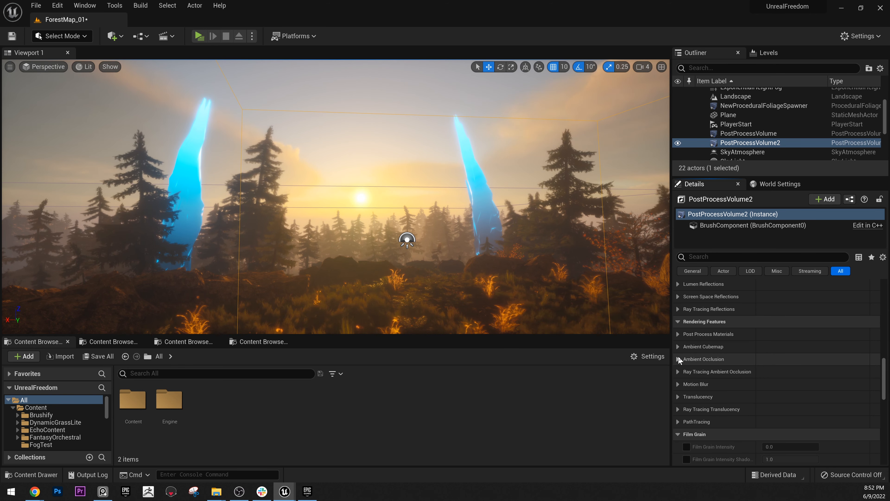
scroll(683, 389, down, 5)
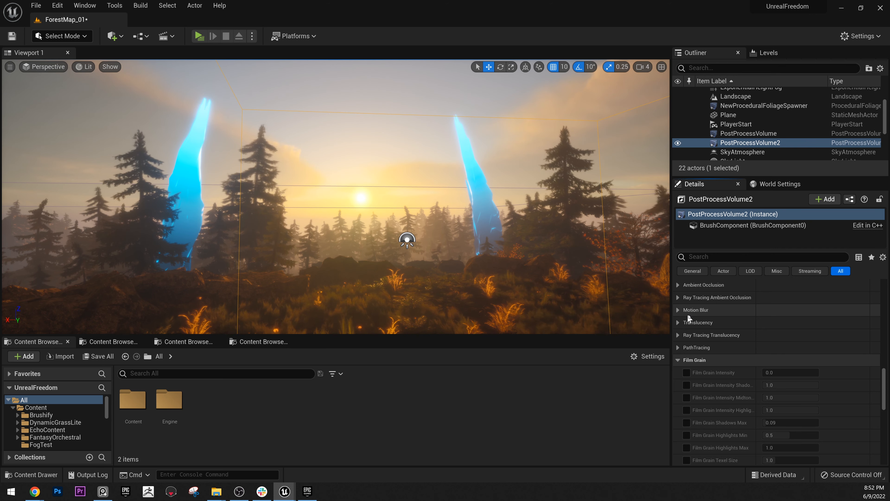
scroll(706, 322, down, 5)
scroll(702, 331, down, 4)
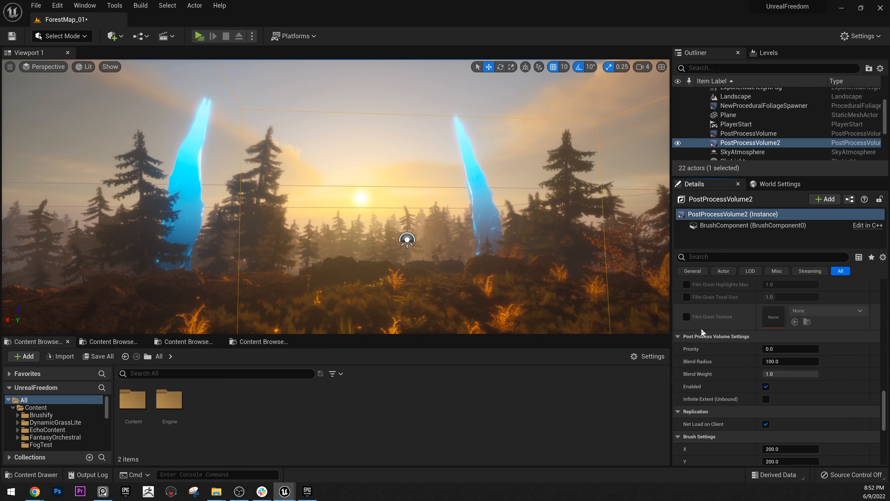
scroll(702, 331, up, 4)
scroll(701, 327, down, 4)
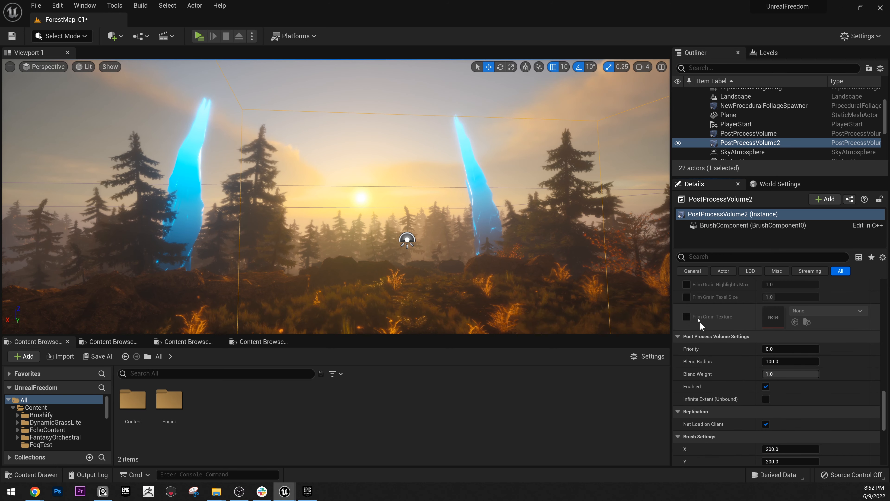
scroll(704, 342, up, 5)
scroll(703, 352, up, 10)
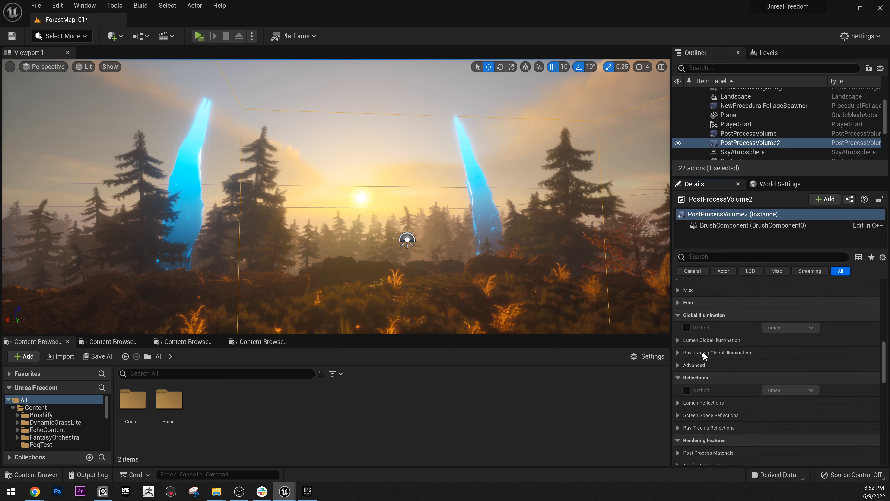
scroll(751, 325, up, 1)
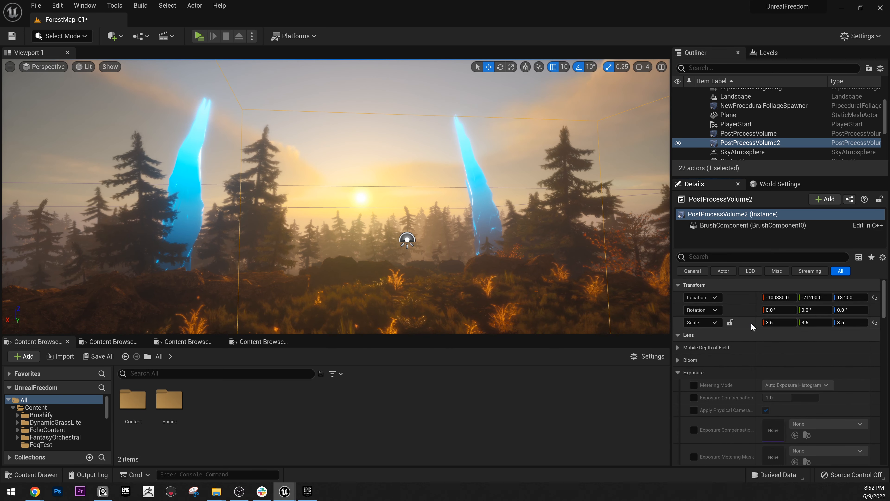
- Collapse the Exposure and Chromatic Aberration groups in the Lens category and look over the remaining categories
scroll(749, 327, down, 6)
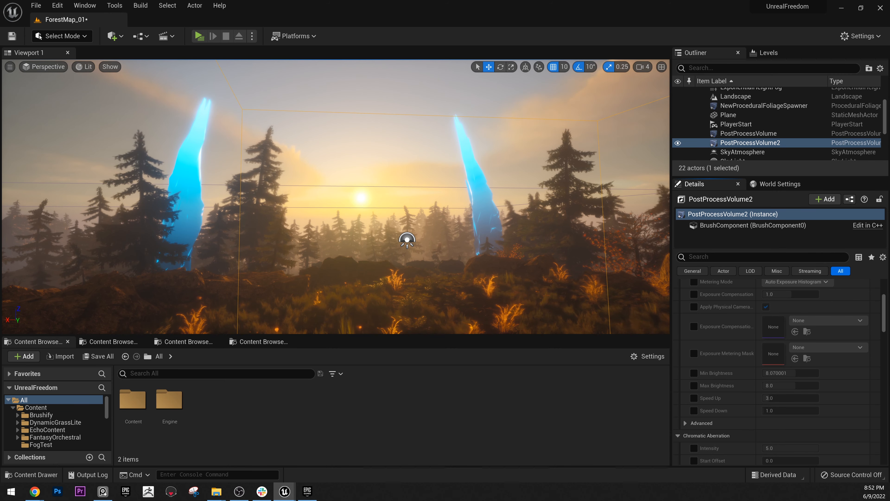
scroll(680, 371, up, 6)
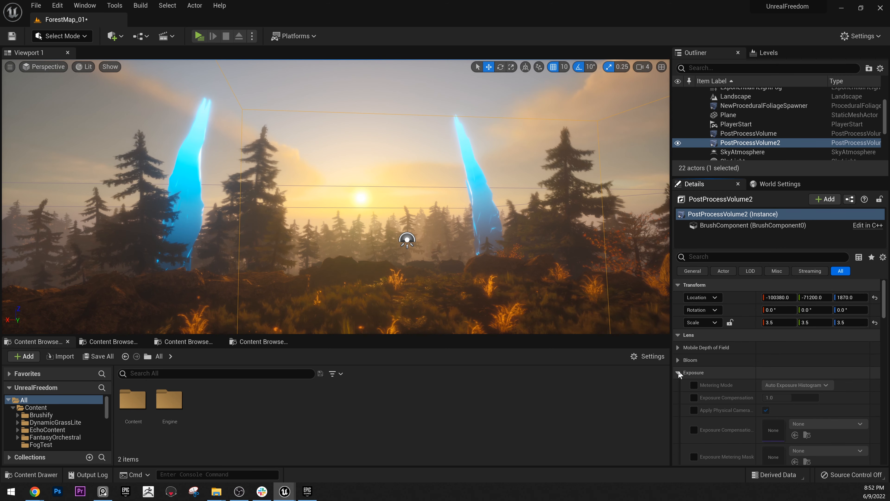
click(678, 371)
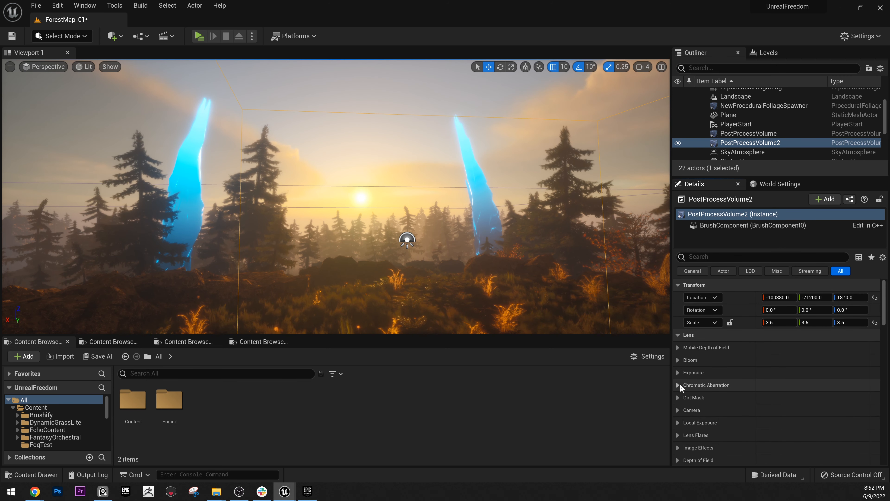
scroll(686, 371, down, 10)
scroll(713, 333, down, 15)
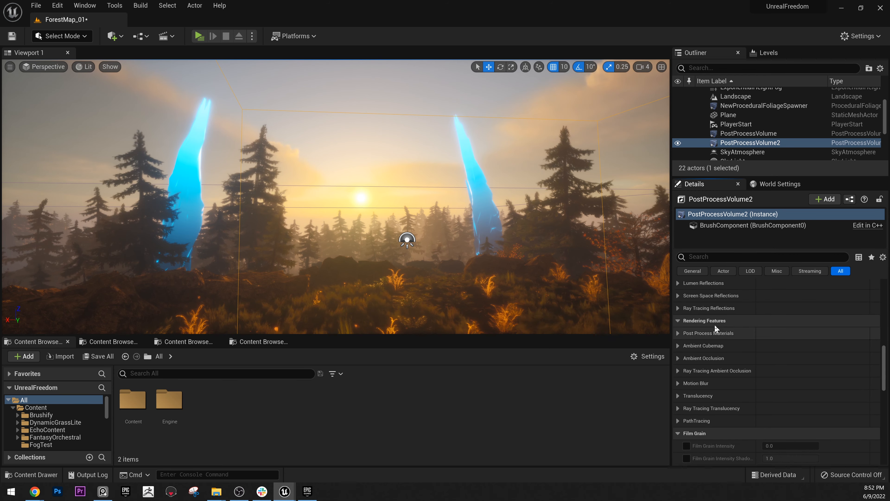
scroll(868, 403, up, 20)
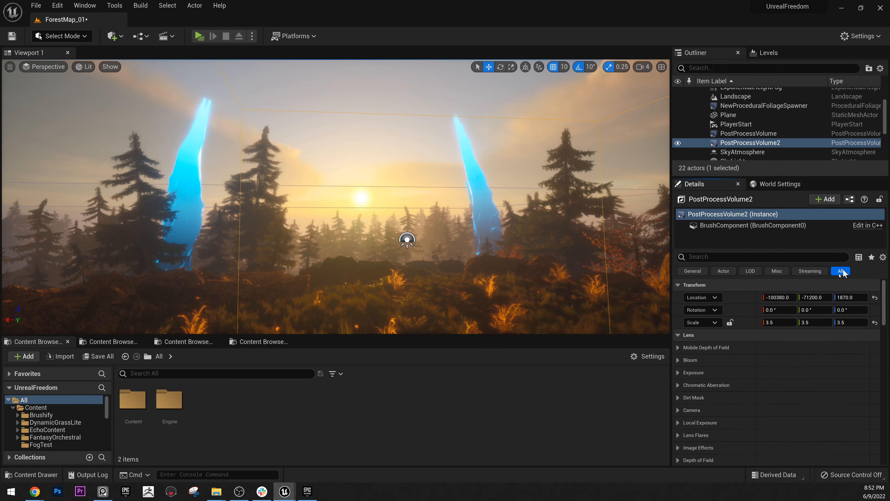
- Filter the volume's details by "material" and add an Asset reference element to the Post Process Materials array
click(732, 257)
text(material)
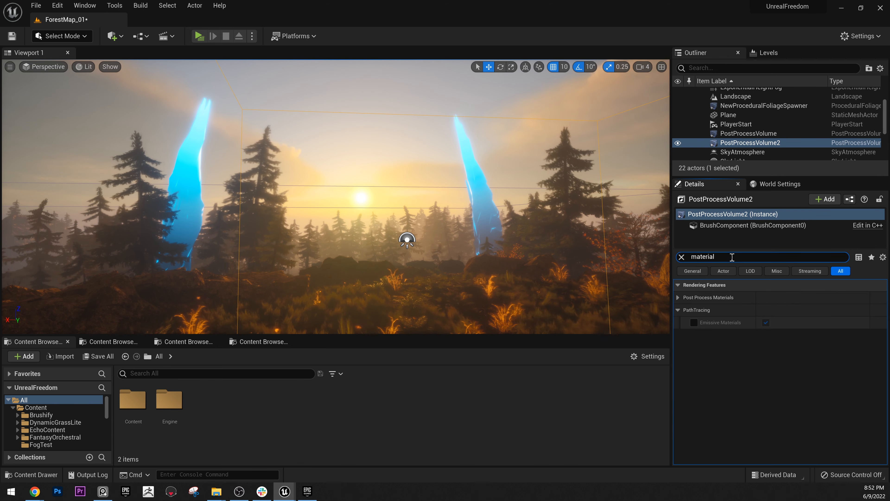
click(680, 299)
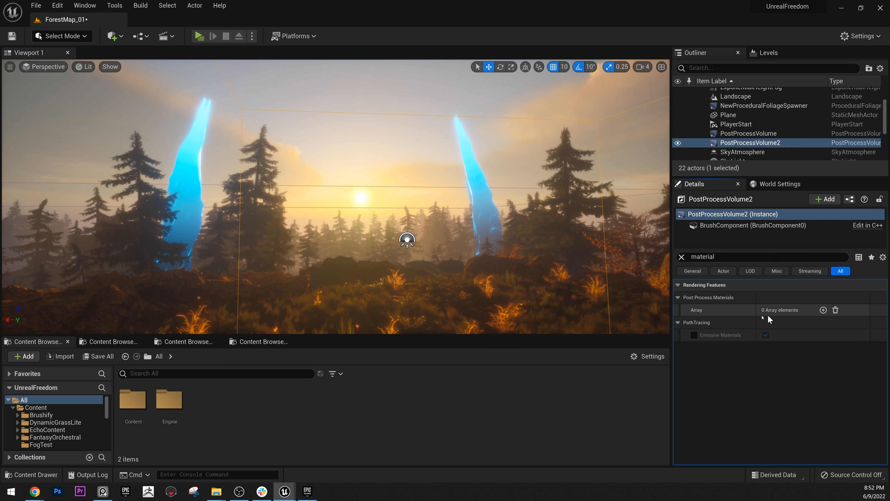
click(823, 309)
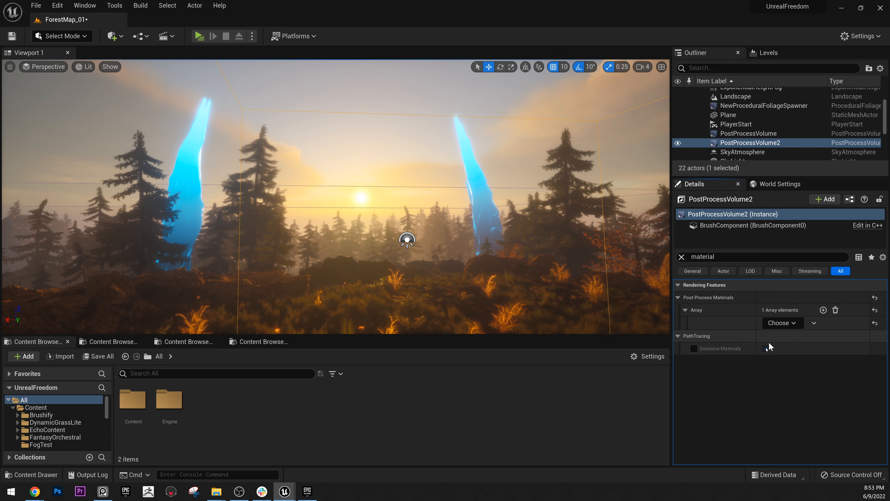
click(782, 323)
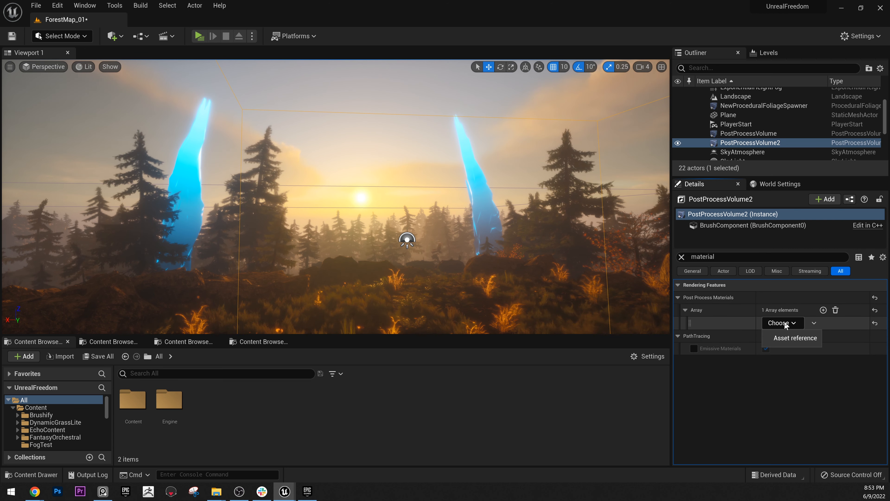
click(784, 338)
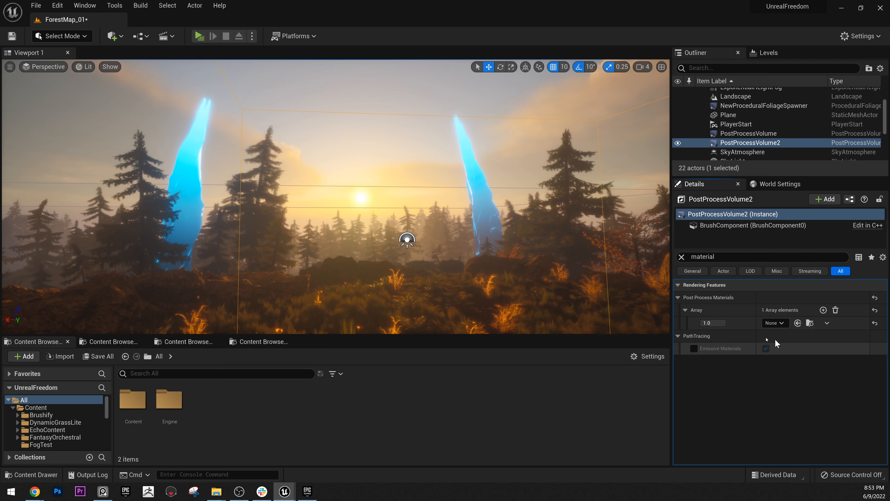
- Browse the materials available for the new Post Process Materials array element
click(768, 323)
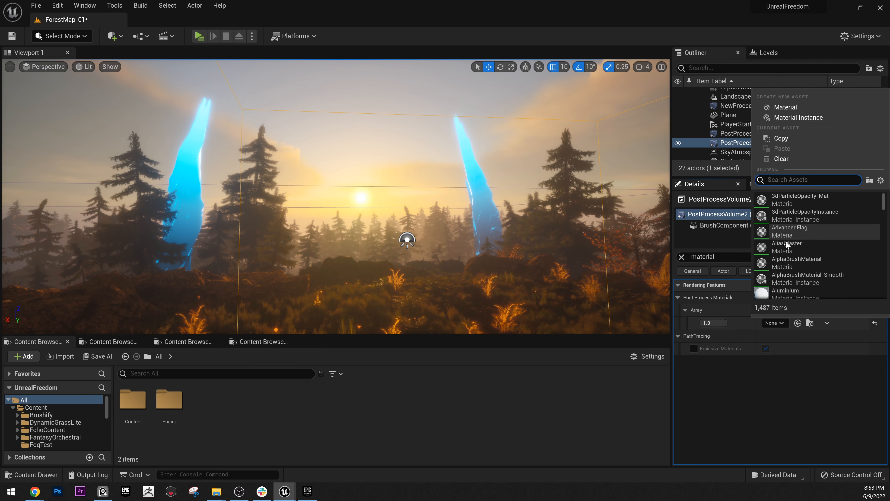
scroll(781, 236, down, 3)
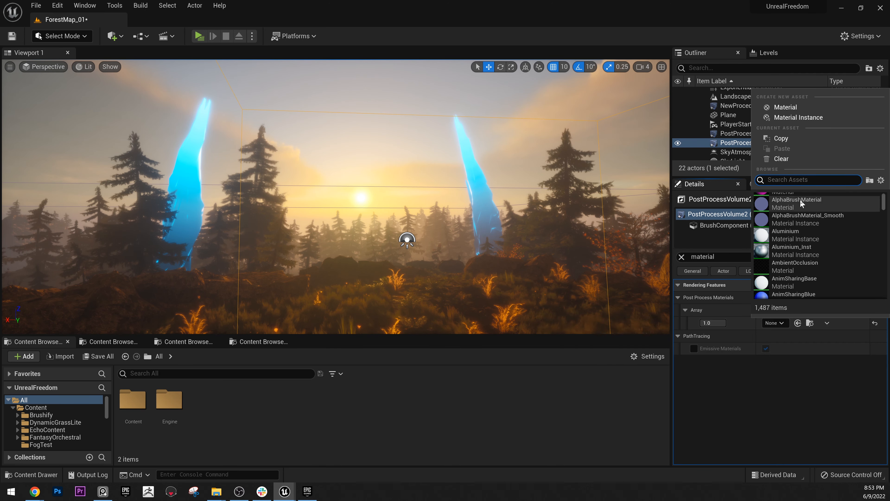
click(842, 386)
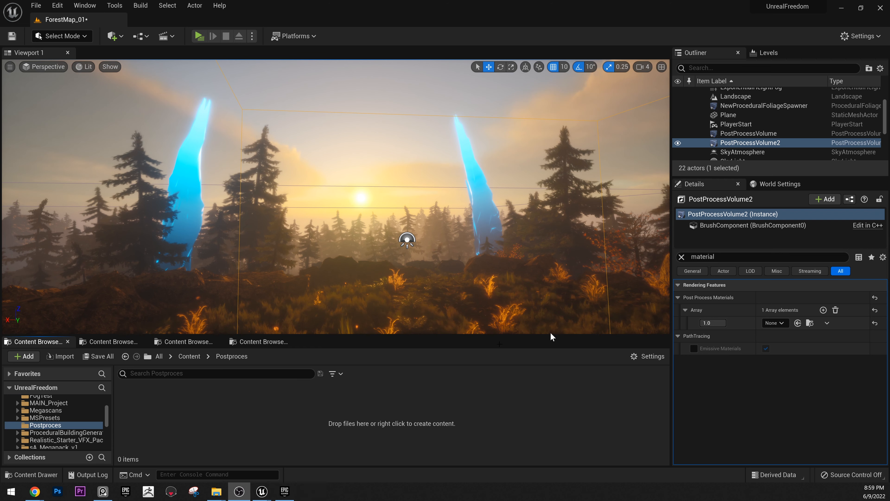
- Create a new material named M_Postproces in the Postproces content folder
click(197, 397)
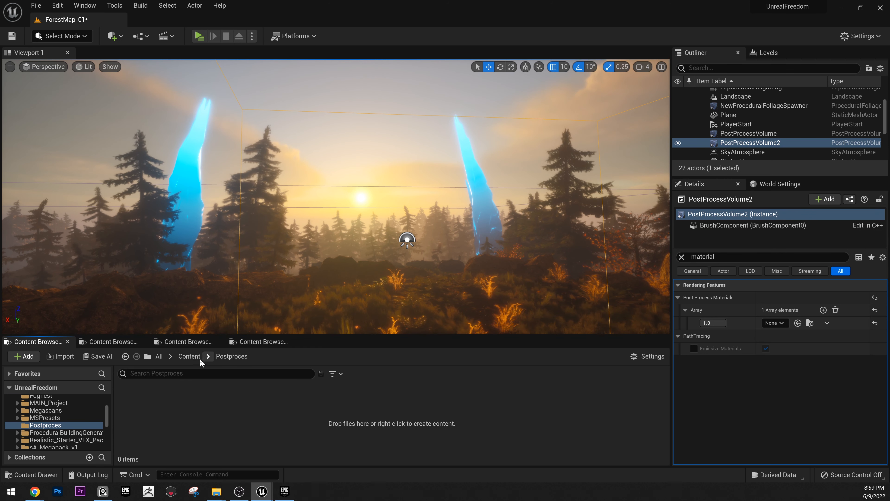
right_click(223, 404)
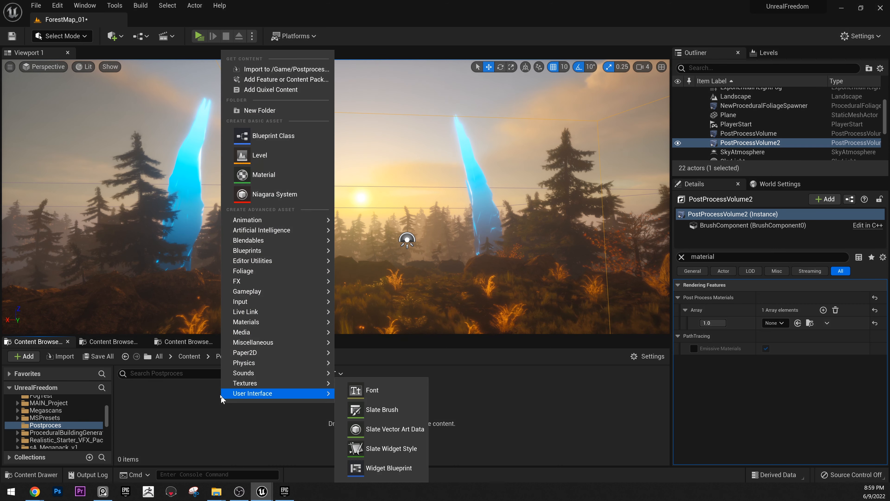
click(279, 174)
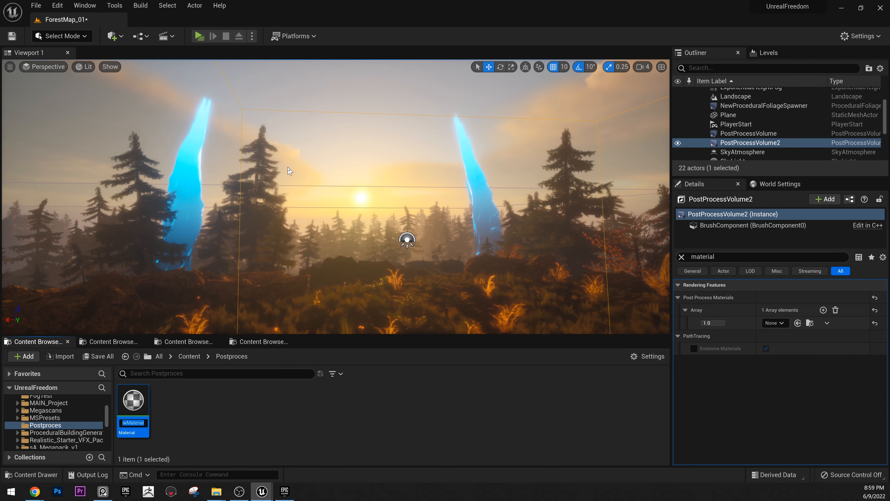
text(M_P)
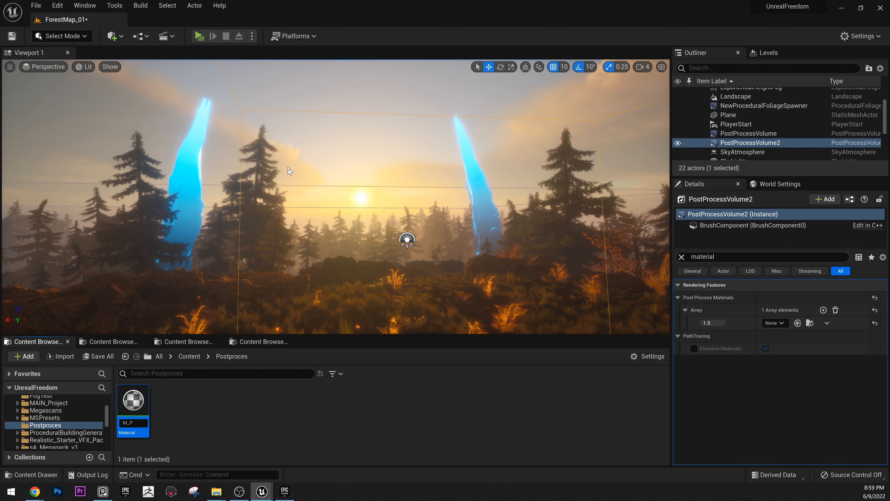
text(ostproc)
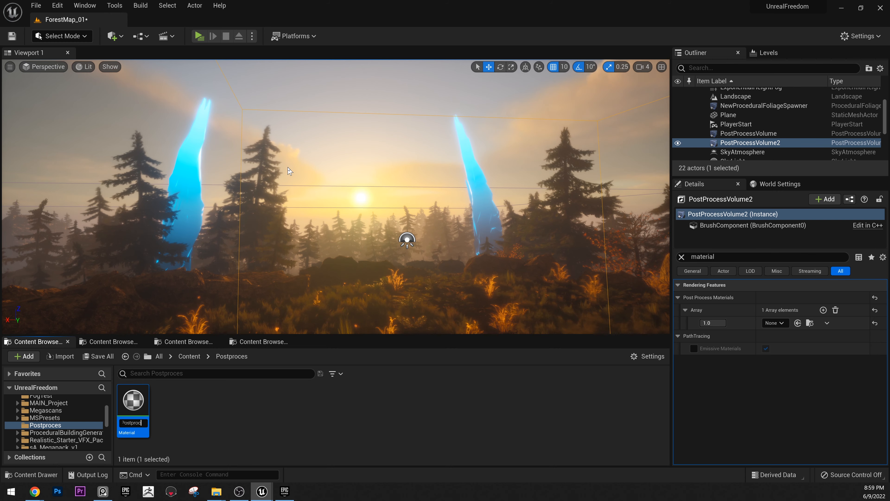
text(es)
key(Return)
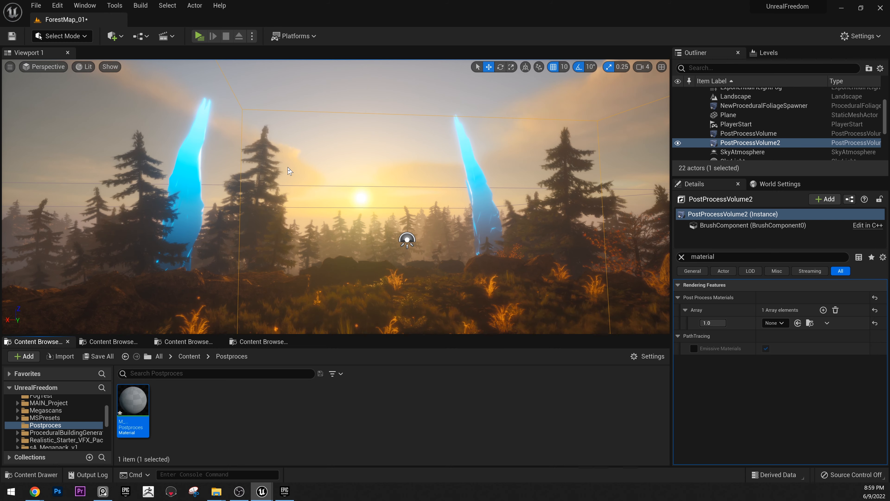
- Open the M_Postproces material and set its Material Domain to Post Process
key(Return)
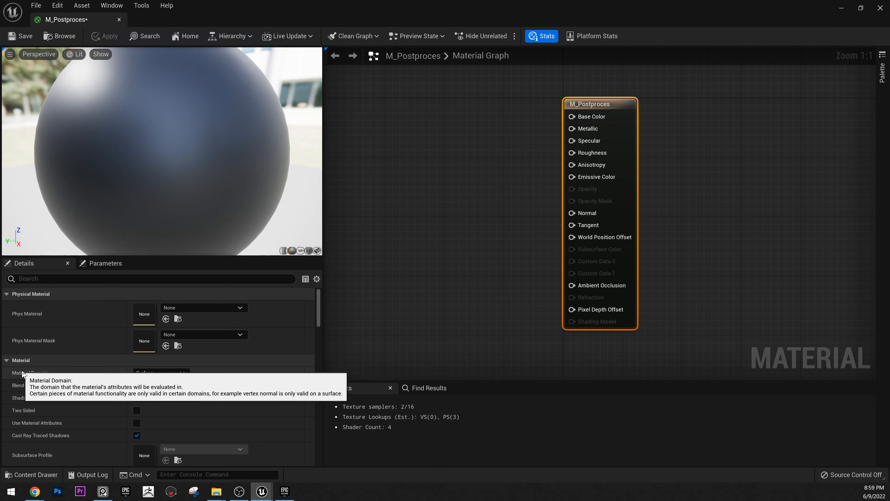
click(156, 374)
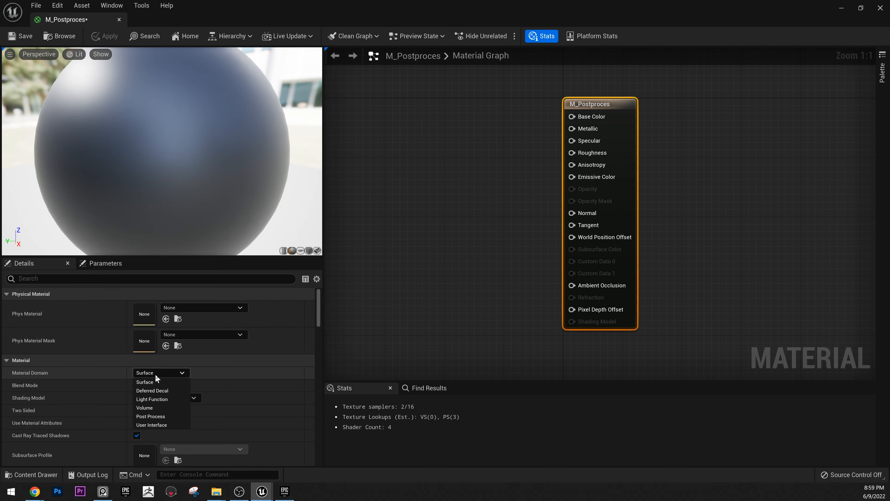
click(151, 416)
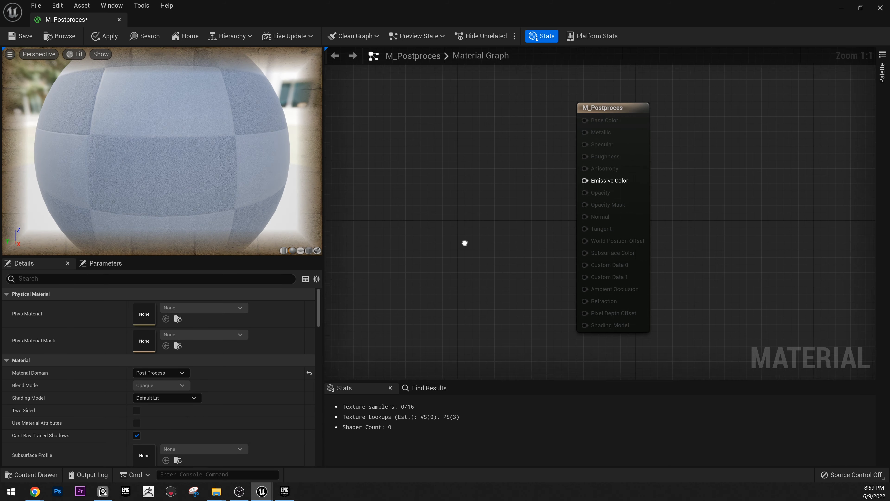
right_drag(465, 243, 511, 258)
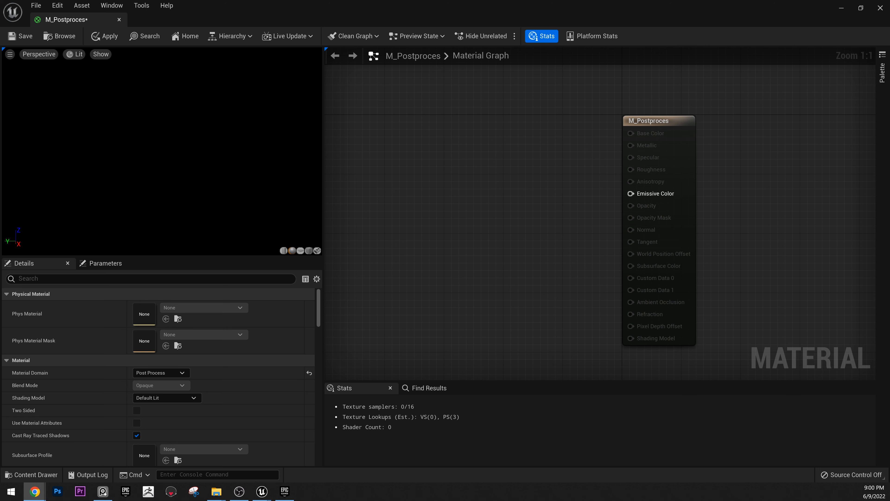
- Add a SceneTexture node to the material graph, well away from the M_Postproces result node
right_drag(404, 246, 509, 237)
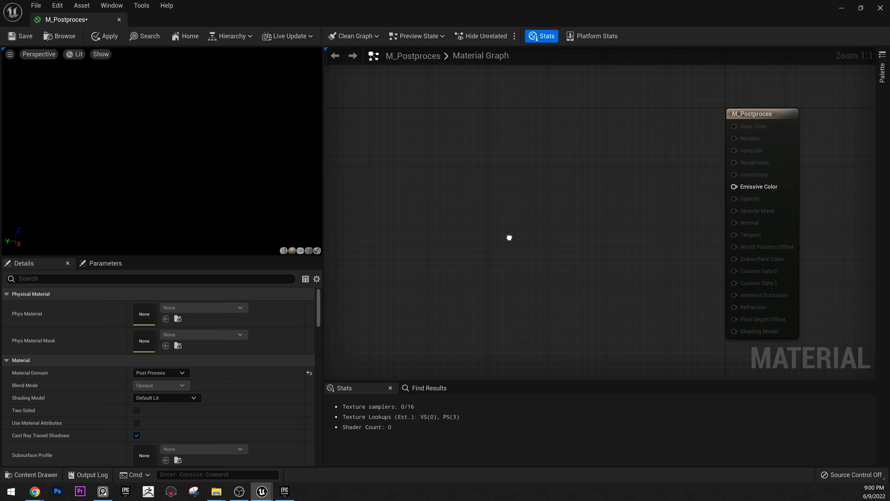
right_drag(426, 120, 451, 140)
right_click(451, 140)
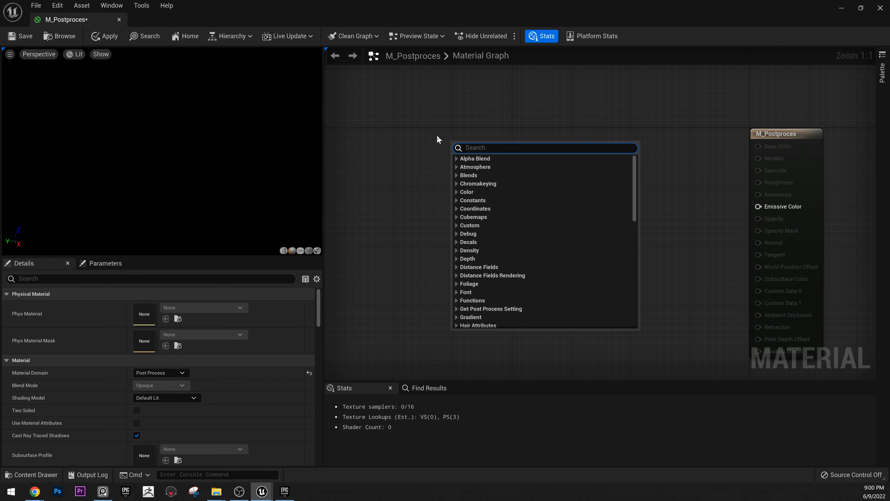
text(sc)
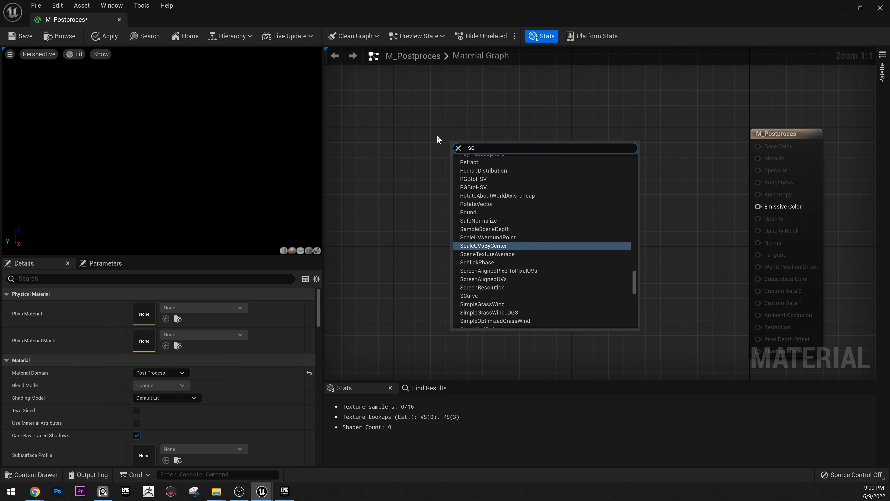
text(en)
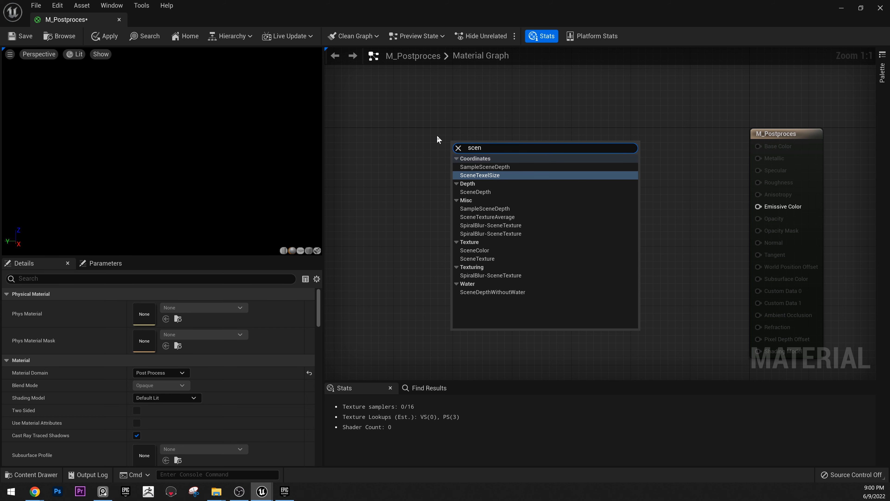
text(etex)
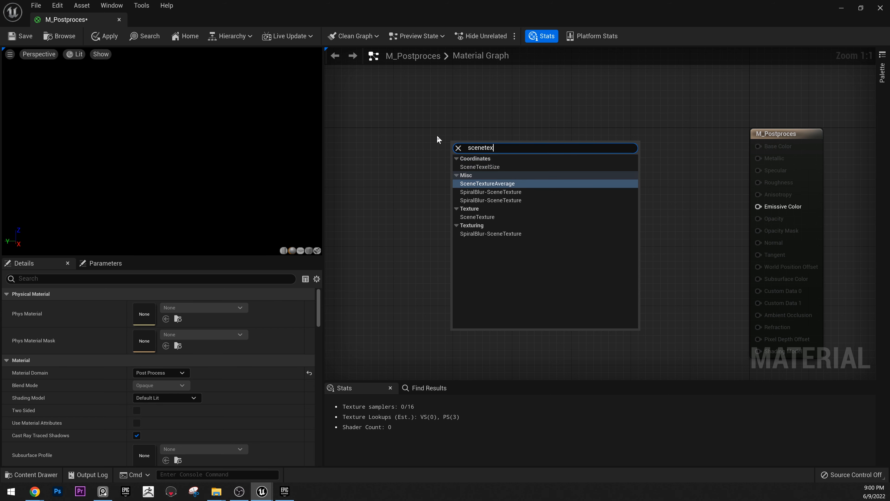
key(Down)
key(Down)
key(Down)
key(Return)
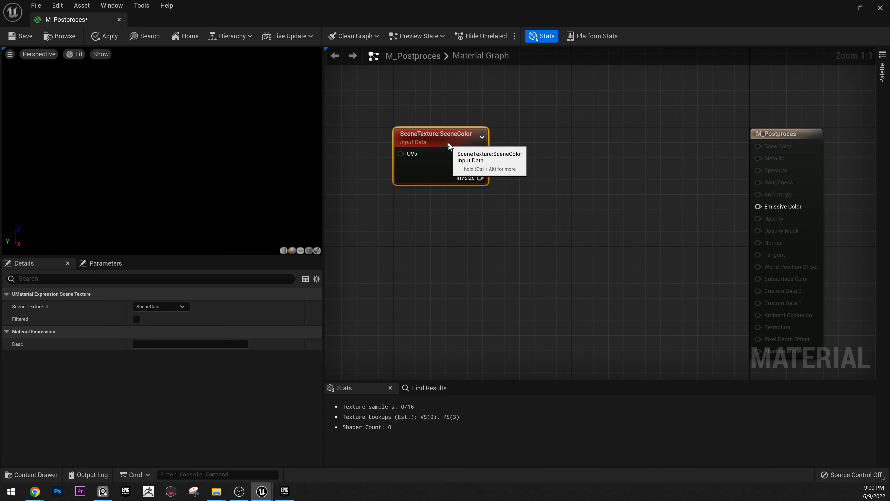
- Add a Lerp node and connect the SceneTexture node's Color output to its A input
right_drag(595, 182, 637, 181)
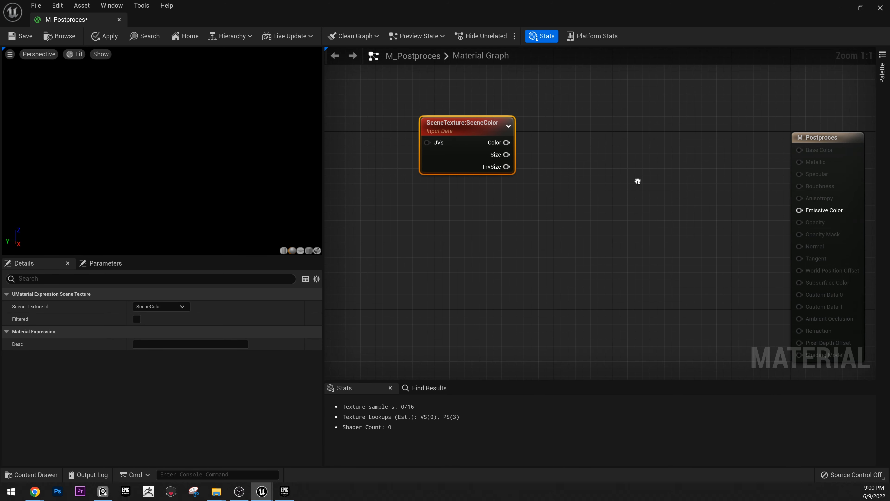
click(575, 176)
click(583, 216)
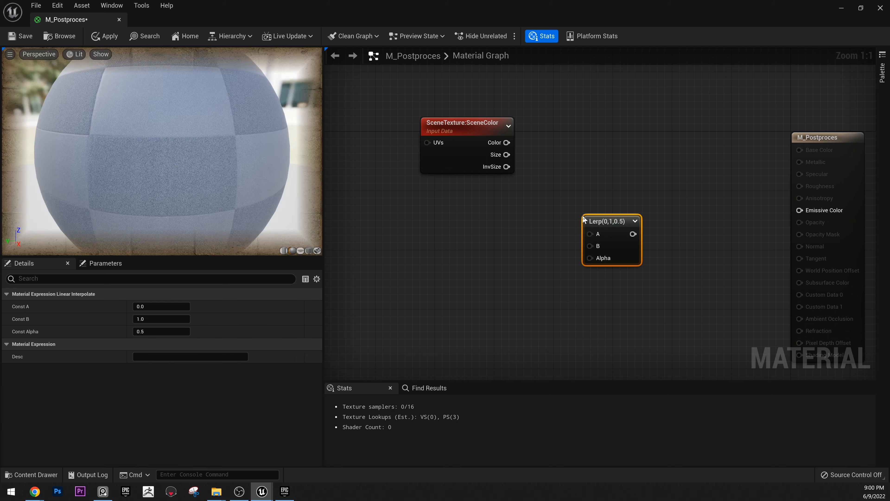
drag(507, 142, 592, 234)
- Add a Constant3Vector node below the SceneTexture node and connect it to the Lerp's B input
click(449, 232)
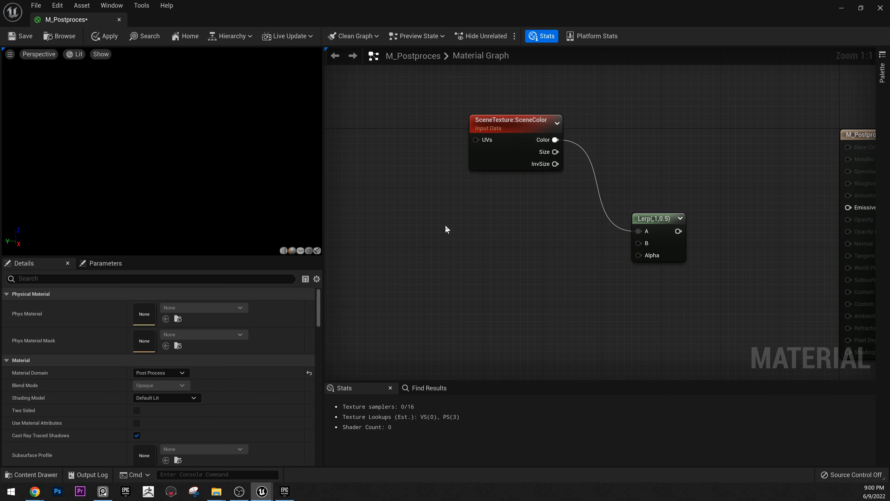
click(447, 226)
drag(504, 243, 638, 242)
drag(483, 230, 498, 224)
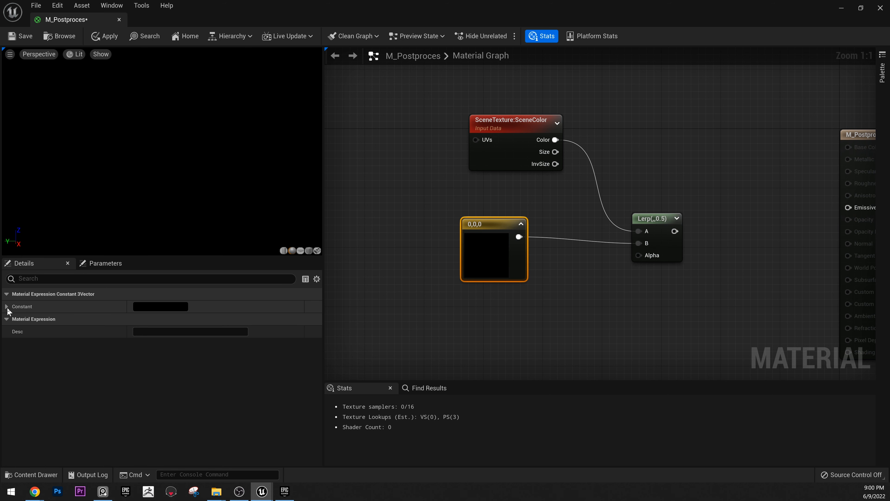
- Set the Constant3Vector's colour to bright blue with R 0.0277, G 0.6698 and B 1.0
click(7, 306)
click(147, 306)
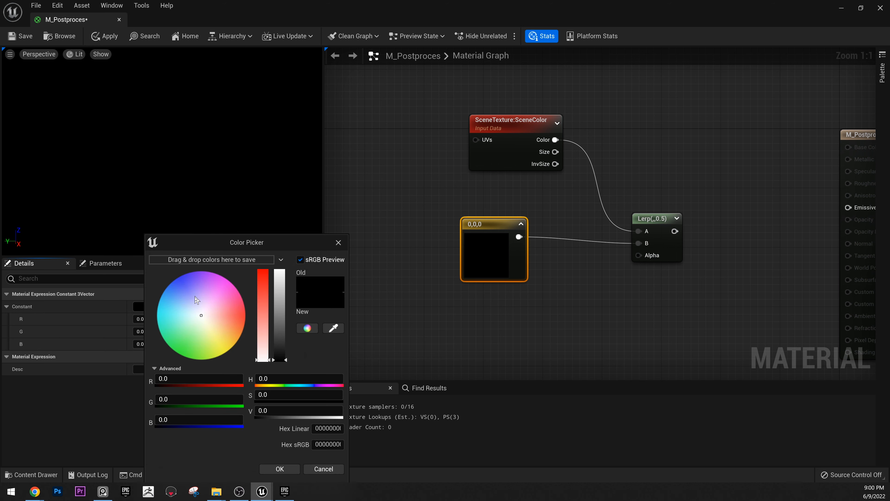
click(161, 300)
drag(279, 308, 274, 266)
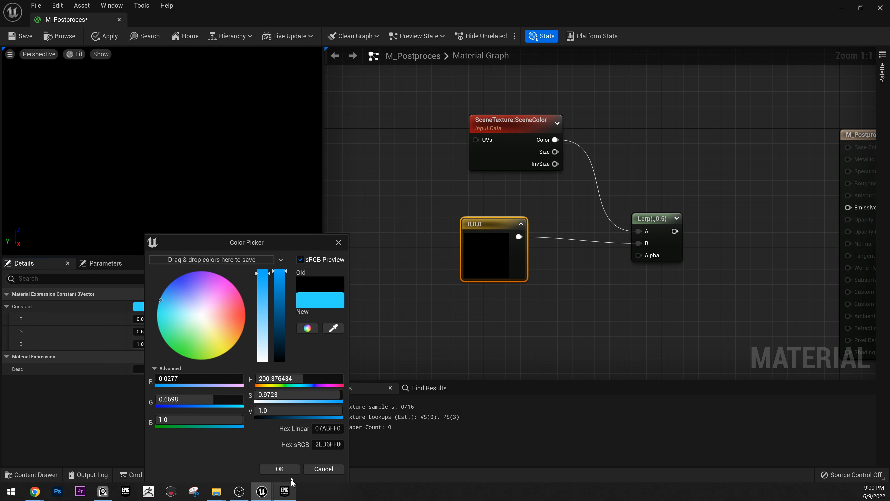
click(279, 468)
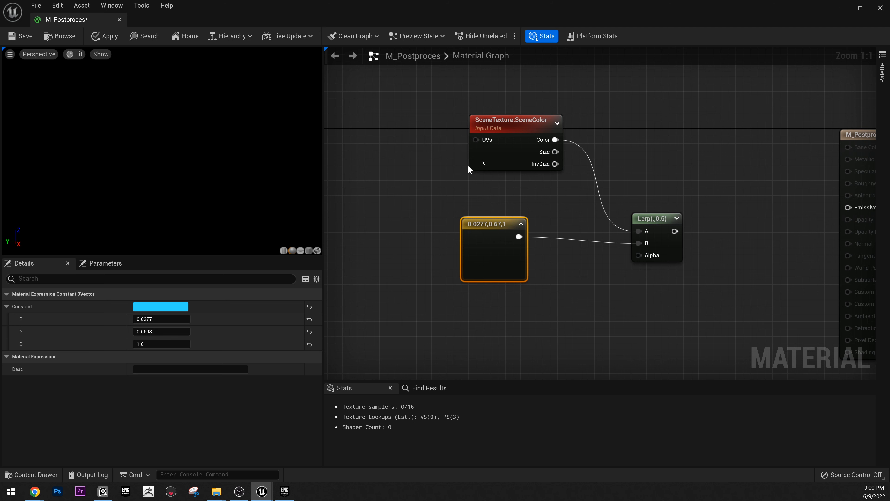
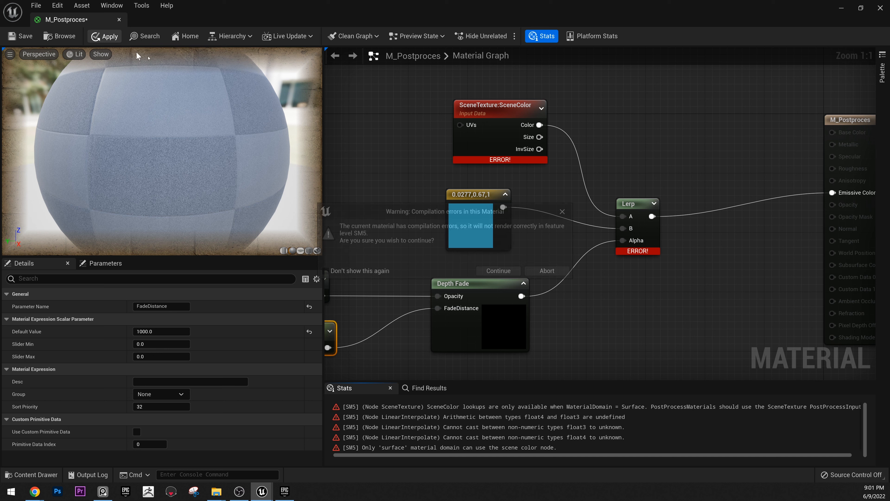
- Change the SceneTexture node's Scene Texture Id to PostProcessInput0 and apply the material despite its compilation errors
click(494, 272)
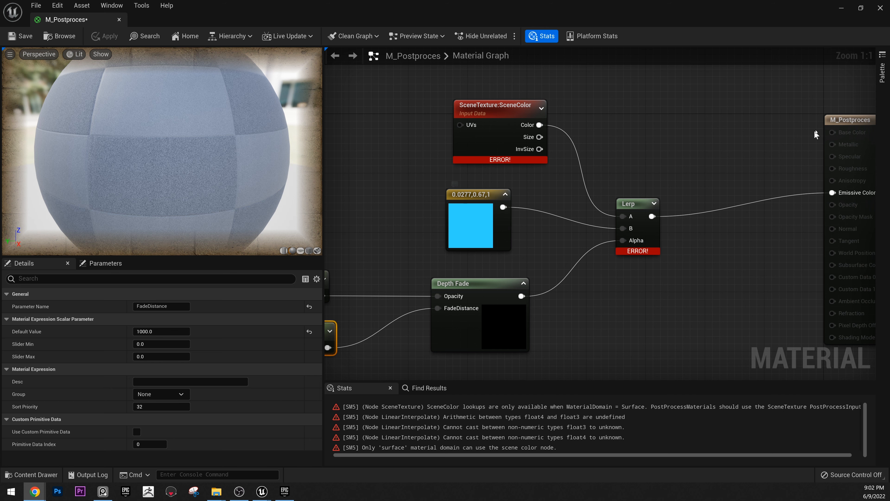
click(843, 121)
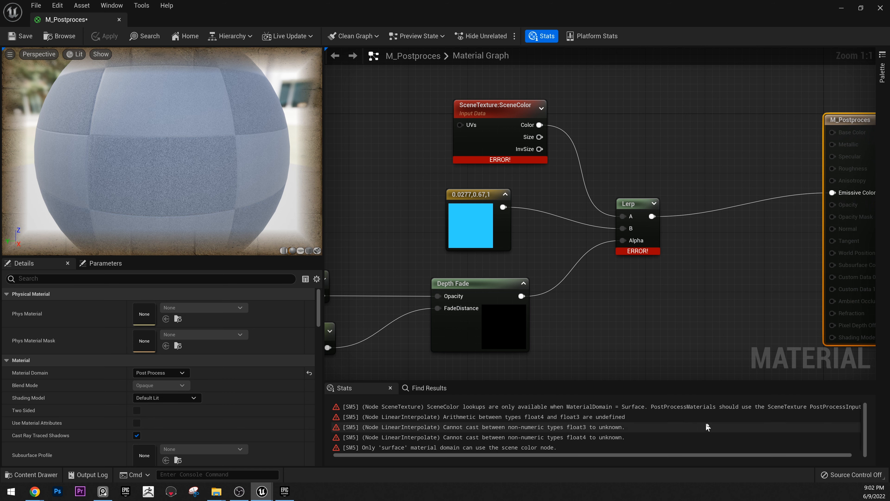
click(483, 128)
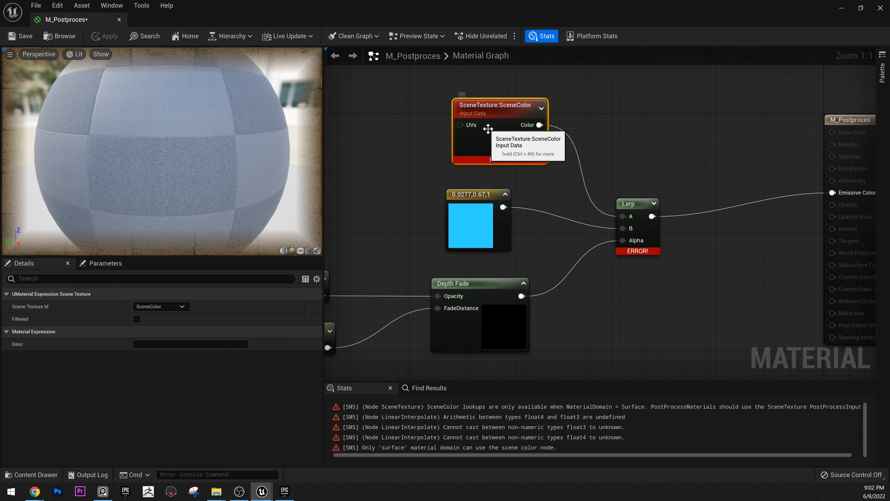
click(171, 307)
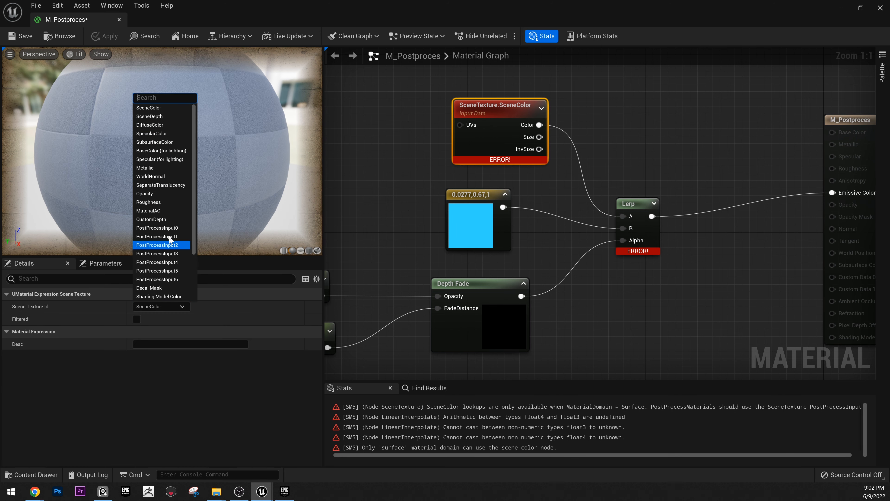
click(161, 225)
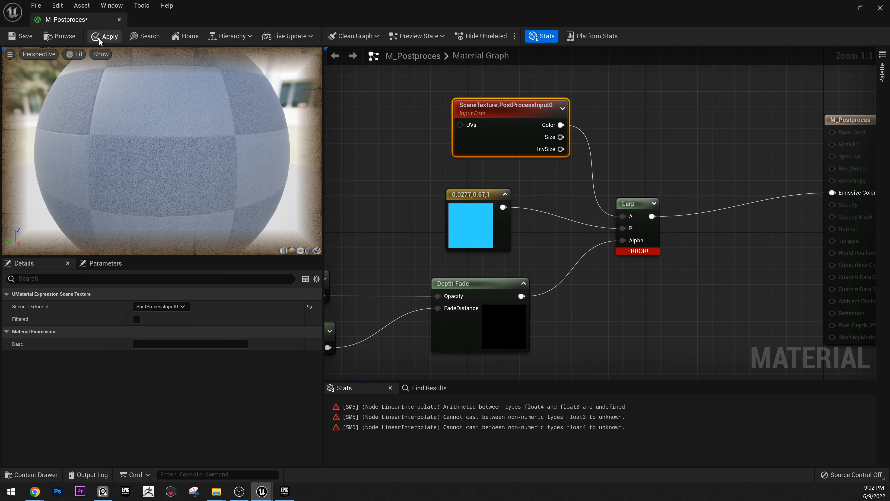
click(105, 35)
click(499, 272)
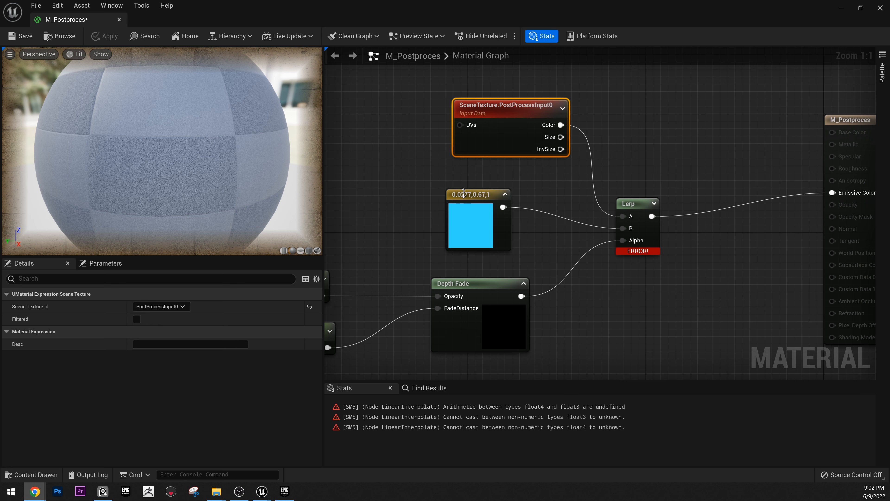
- Replace the blue three-component constant with a Constant4Vector node placed between the SceneTexture and Depth Fade nodes
click(489, 228)
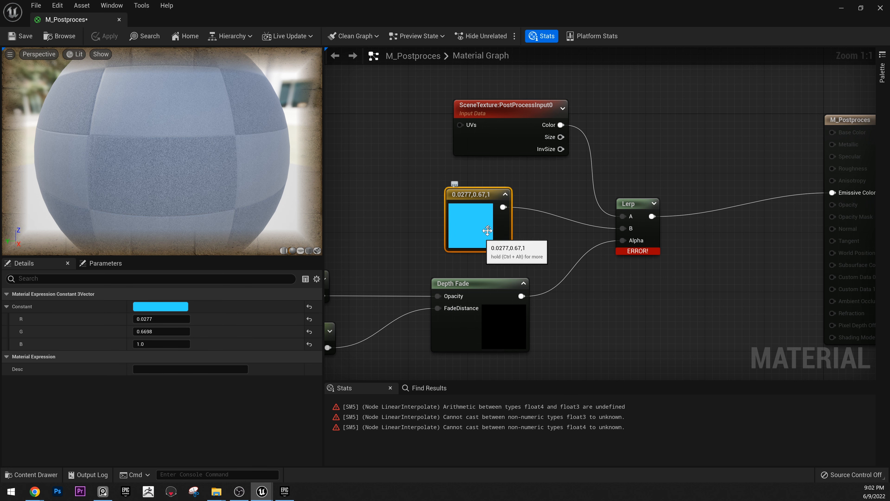
drag(488, 230, 480, 201)
click(457, 248)
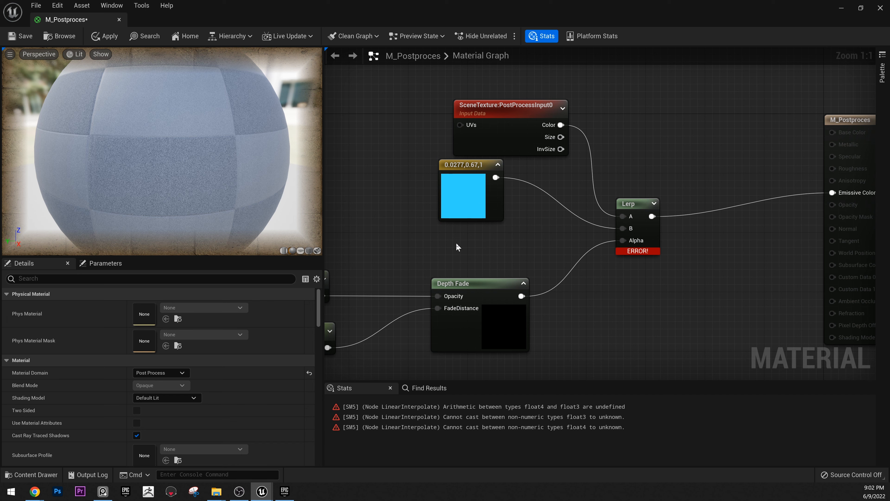
click(451, 242)
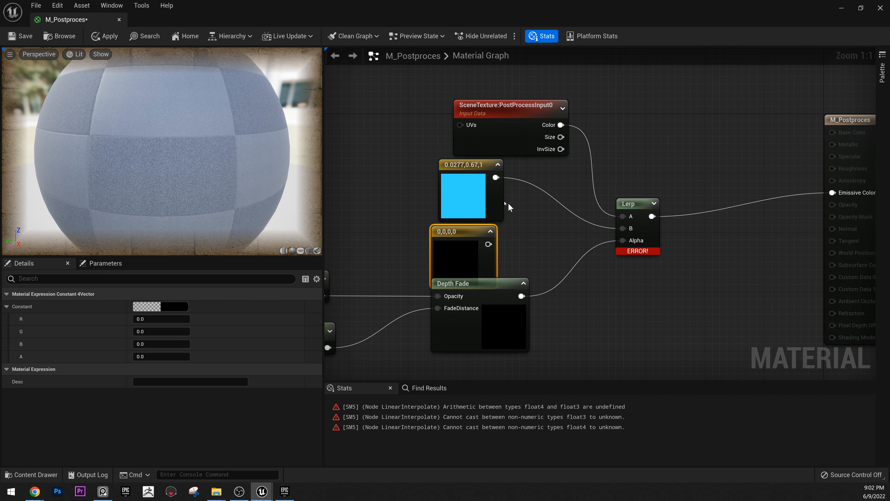
click(462, 192)
key(Delete)
drag(466, 241, 481, 195)
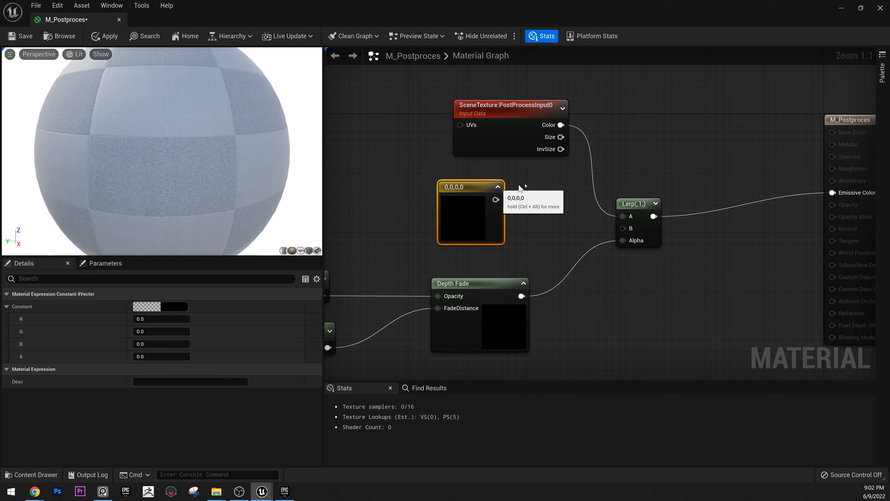
click(550, 226)
key(4)
click(549, 222)
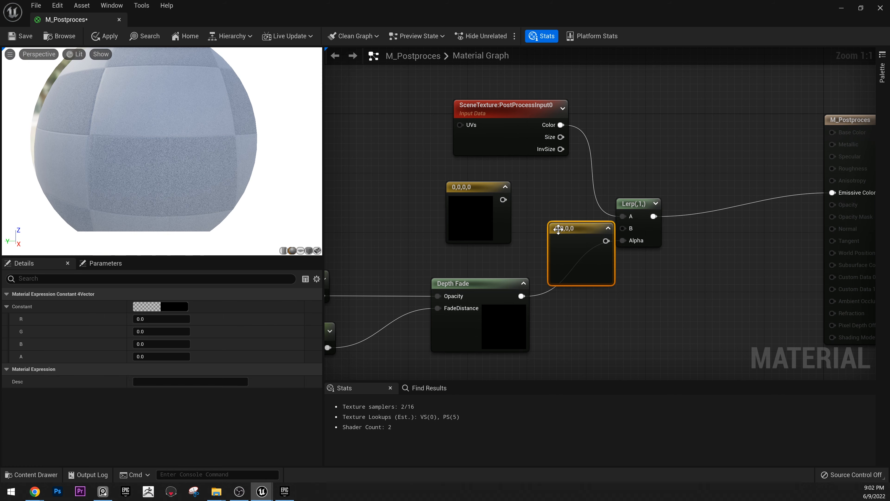
key(Delete)
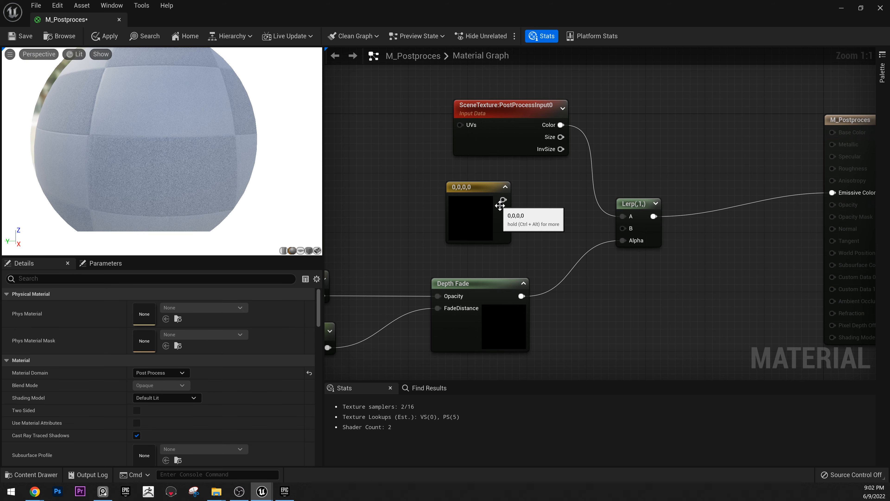
- Connect the Constant4Vector to the Lerp's B input and colour it light blue with R 0.187929, G 0.636738, B 0.947917
drag(499, 208, 626, 229)
click(161, 307)
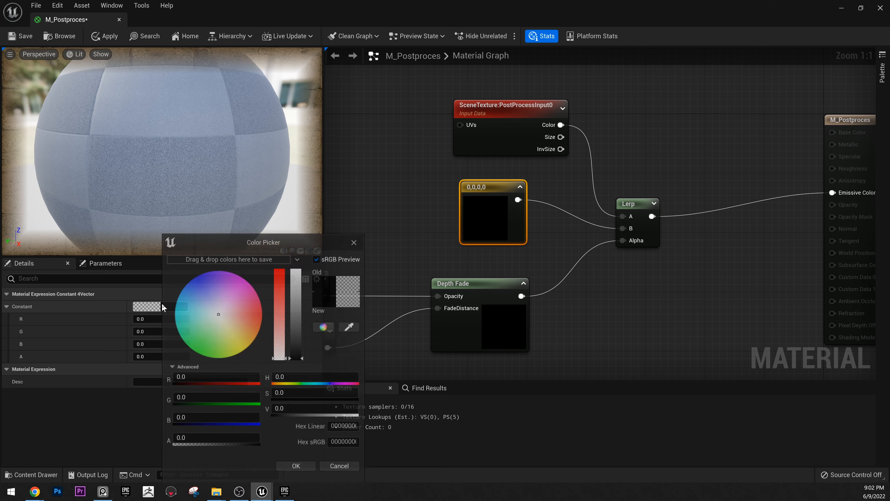
drag(182, 307, 187, 300)
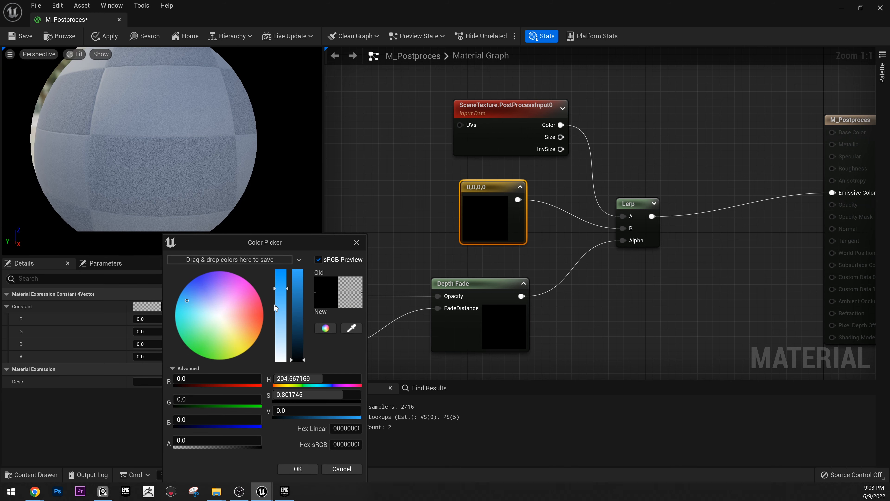
click(297, 275)
click(298, 468)
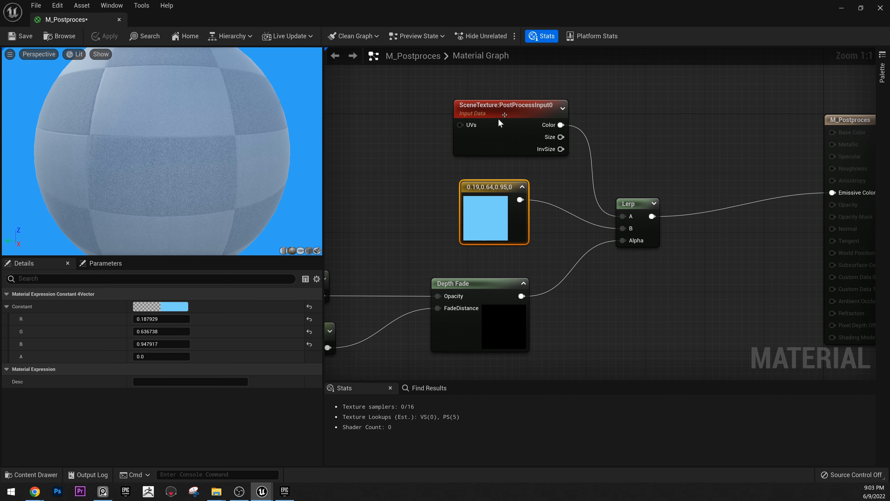
- Save M_Postproces and assign it to the Post Process Materials array element of PostProcessVolume2 in the level
click(20, 36)
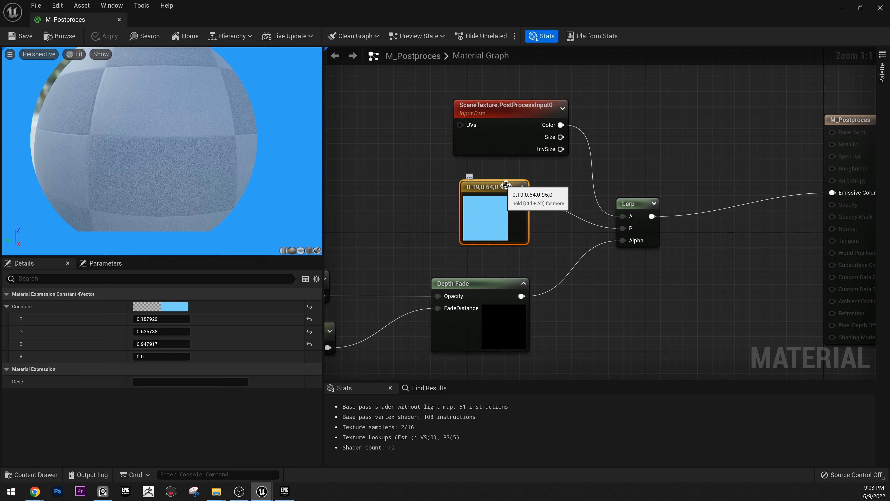
click(539, 142)
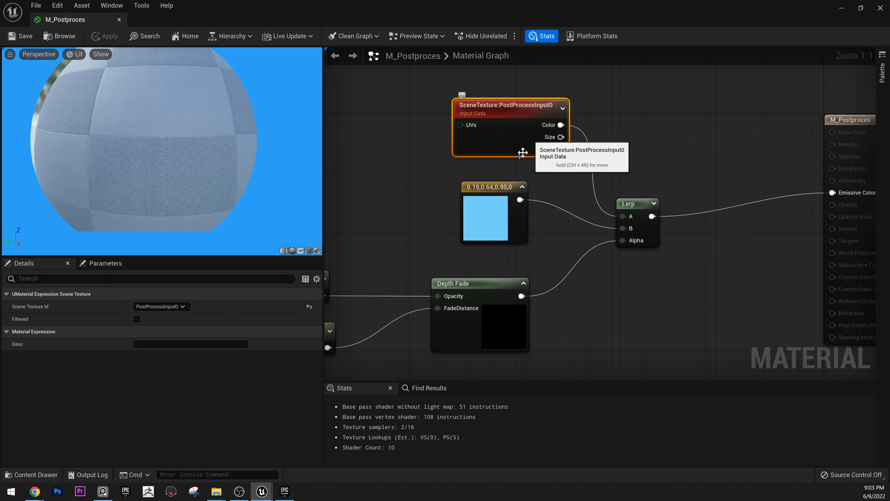
click(498, 189)
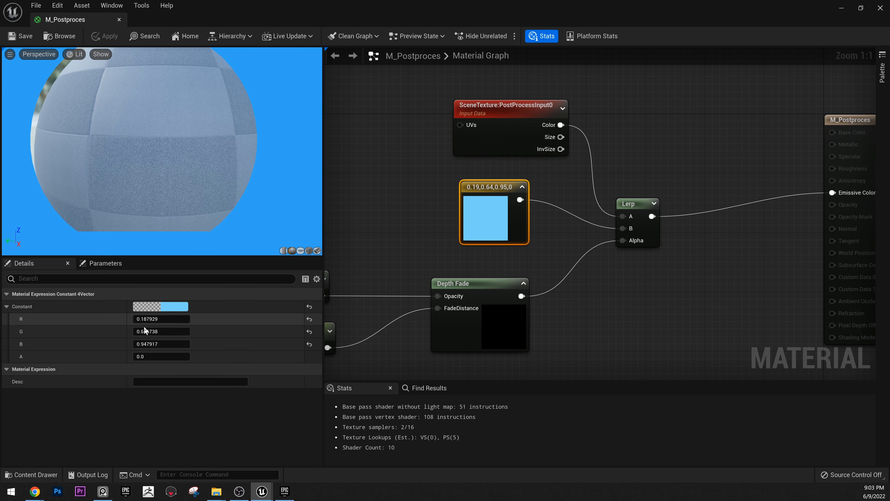
click(550, 130)
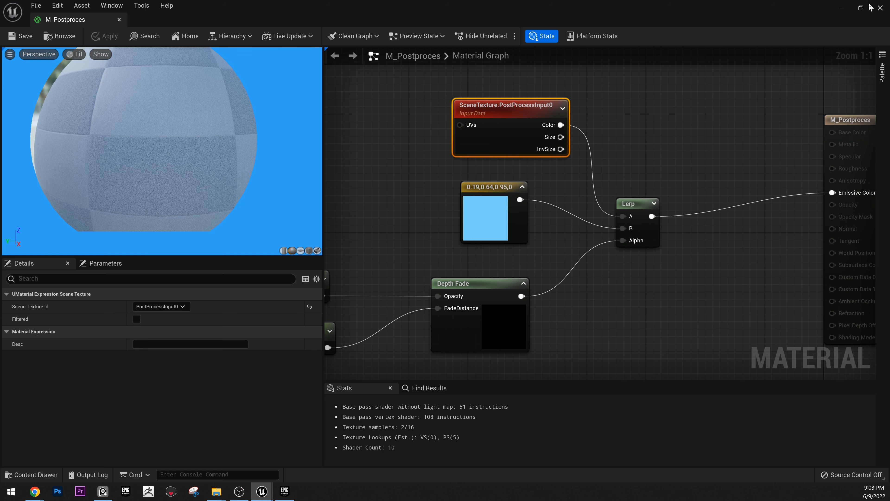
click(842, 9)
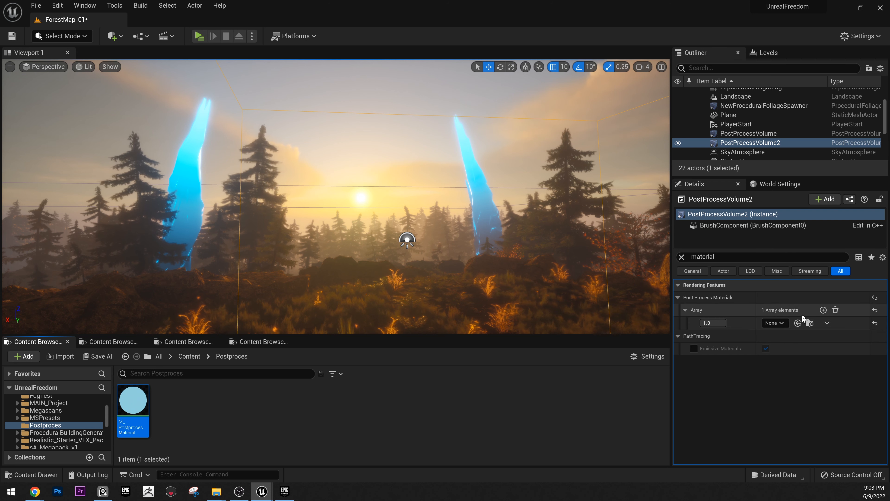
click(799, 323)
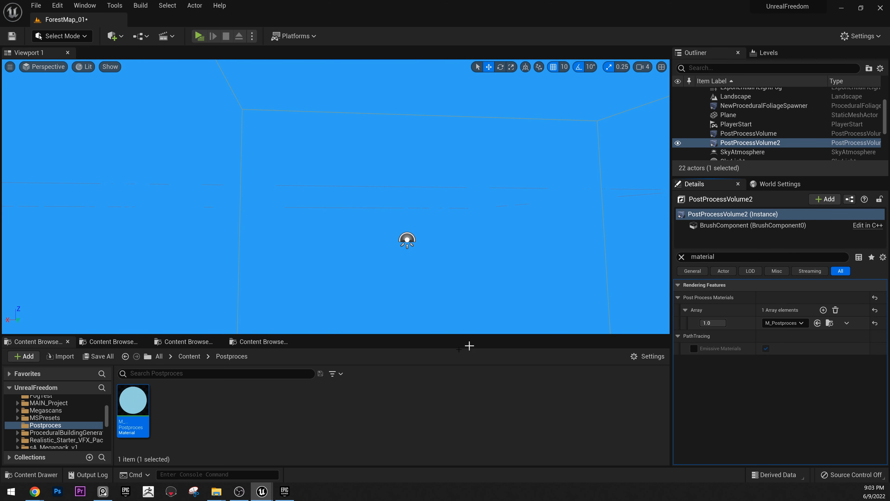
- Clear the "material" property filter for PostProcessVolume2 and enable its Infinite Extent (Unbound) setting
key(w)
right_drag(456, 218, 434, 211)
key(s)
key(w)
right_drag(209, 152, 186, 151)
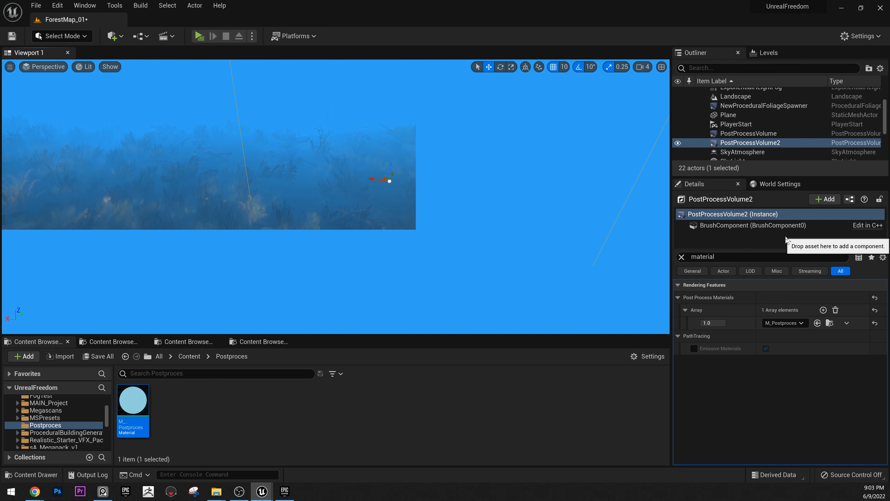
drag(729, 259, 642, 252)
key(BackSpace)
scroll(757, 361, down, 15)
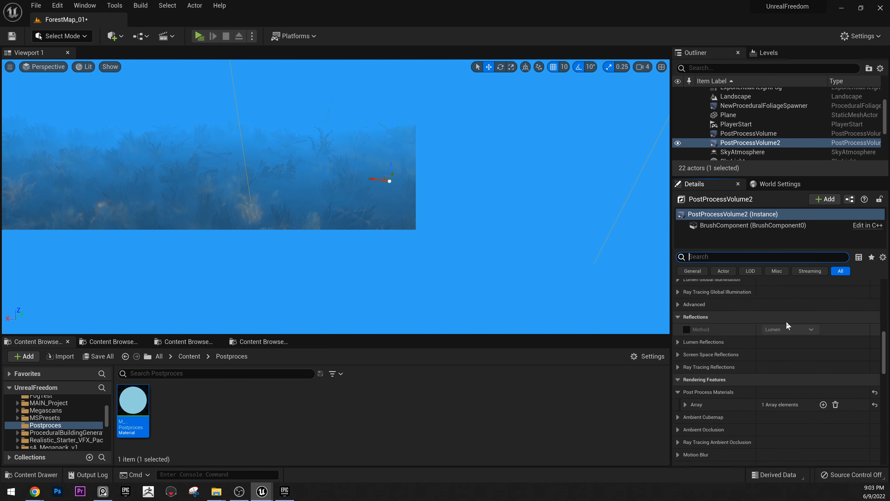
scroll(784, 375, down, 8)
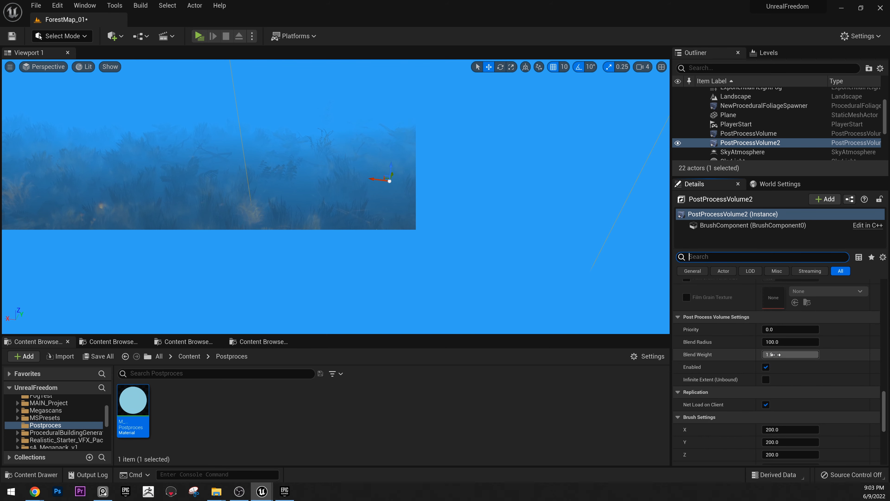
click(766, 380)
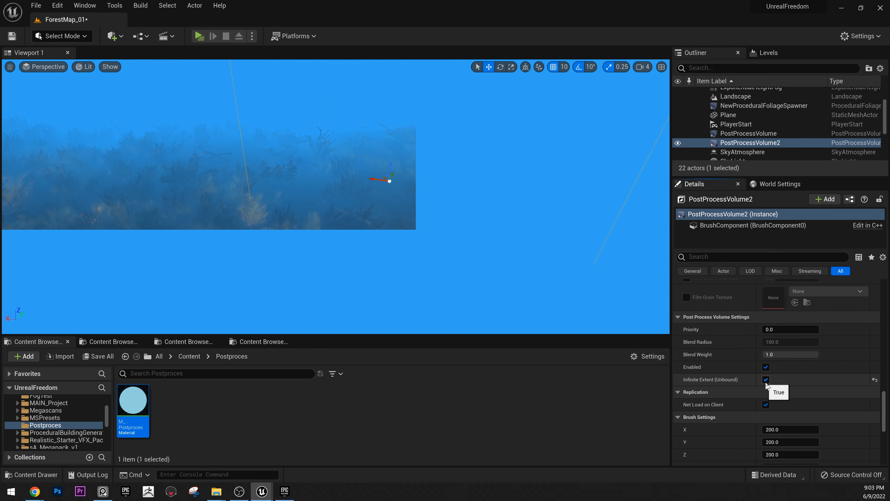
- Inspect the effect across the level and set PostProcessVolume2's Priority to 1.0
right_drag(441, 227, 445, 158)
key(s)
key(w)
key(s)
key(w)
mouse_move(418, 243)
right_down()
mouse_move(452, 234)
mouse_move(418, 242)
right_up()
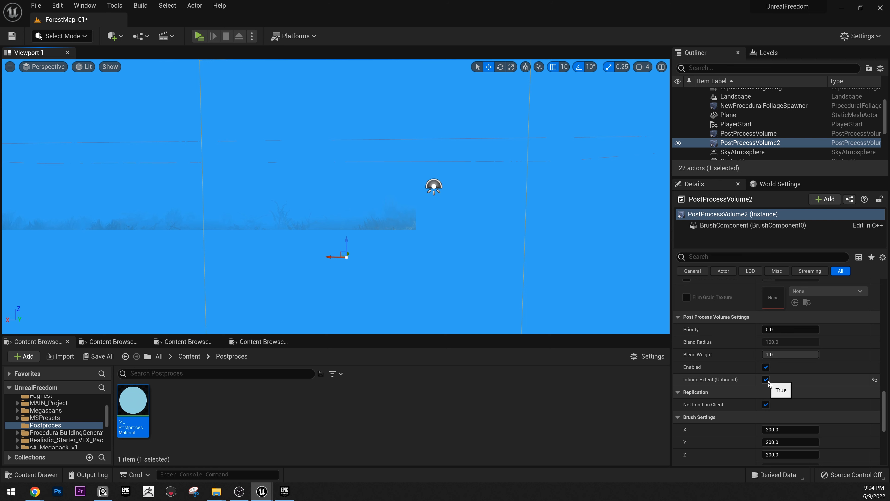
click(777, 328)
text(1)
key(Return)
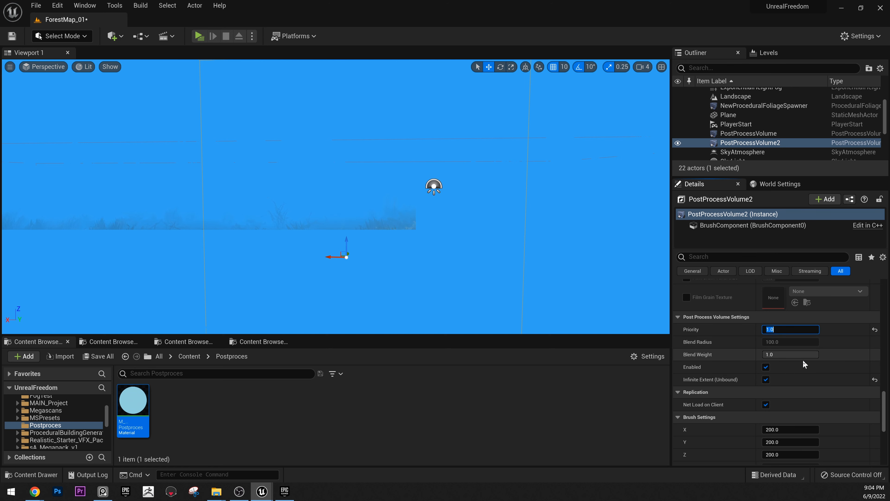
- Toggle the volume's Infinite Extent (Unbound) setting off and back on to compare the effect
drag(788, 355, 819, 355)
click(768, 381)
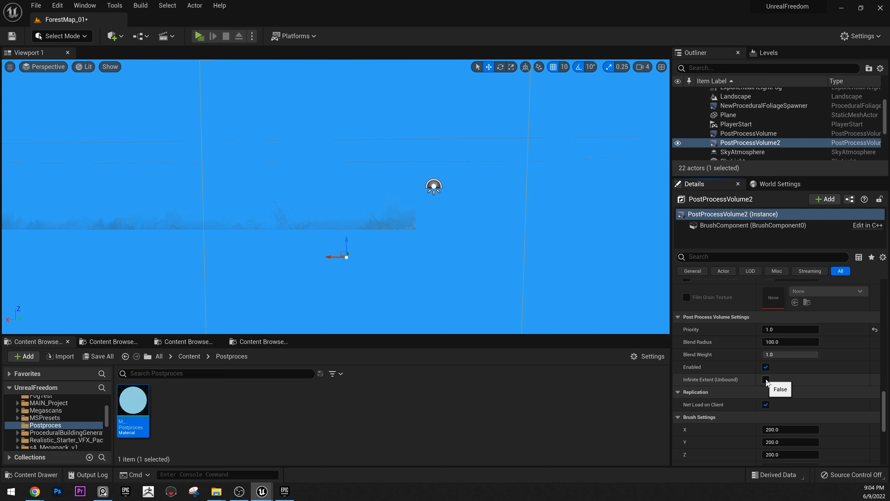
click(766, 381)
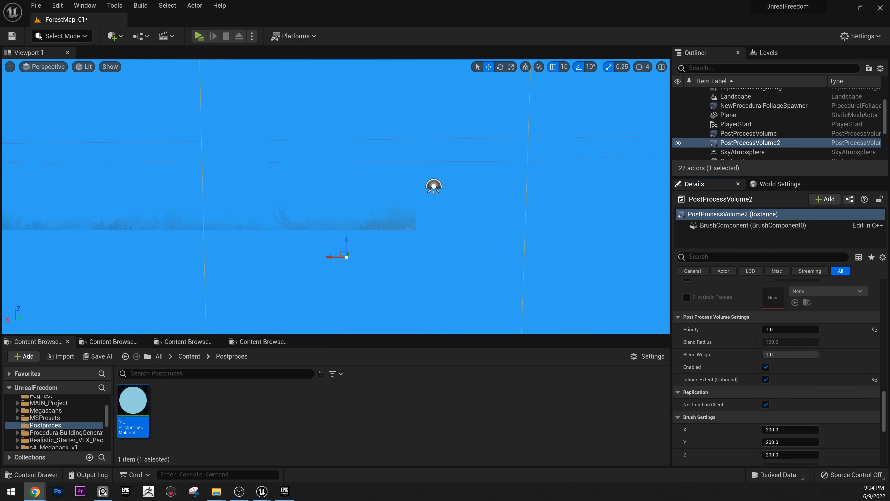
double_click(384, 7)
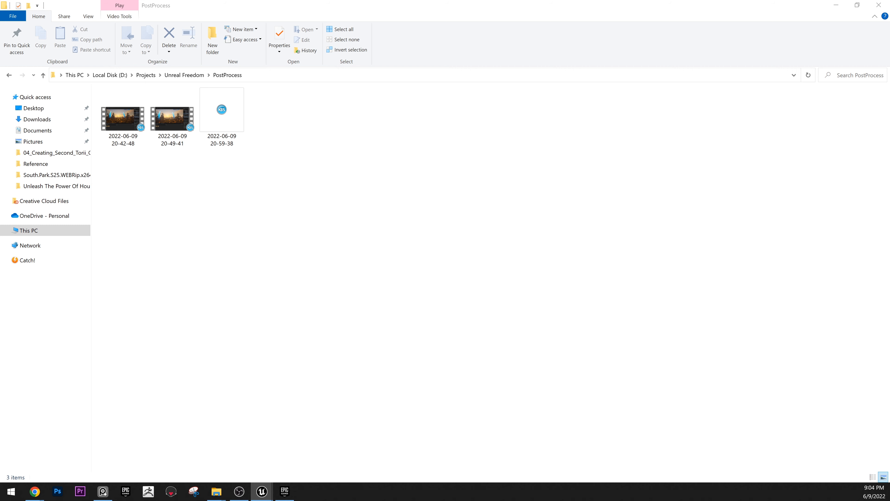
drag(343, 0, 386, 1)
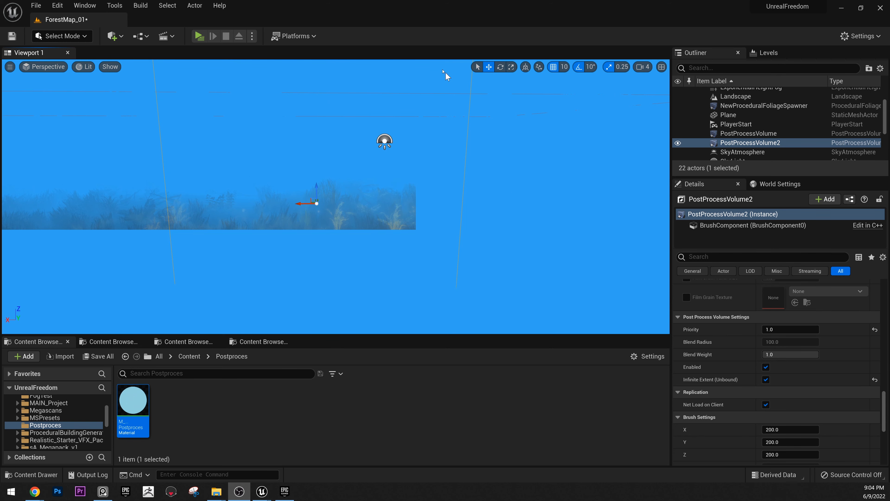
drag(450, 25, 889, 118)
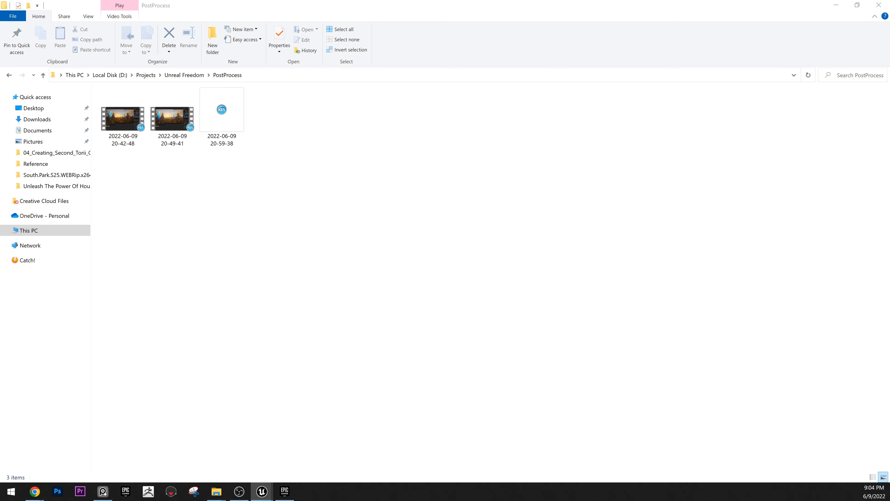
drag(889, 259, 417, 0)
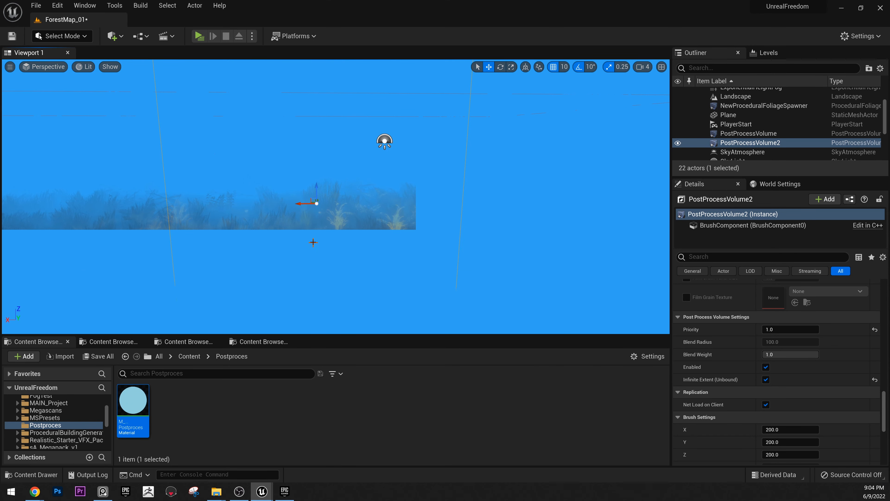
mouse_move(411, 230)
right_down()
mouse_move(387, 235)
mouse_move(411, 280)
mouse_move(413, 230)
right_up()
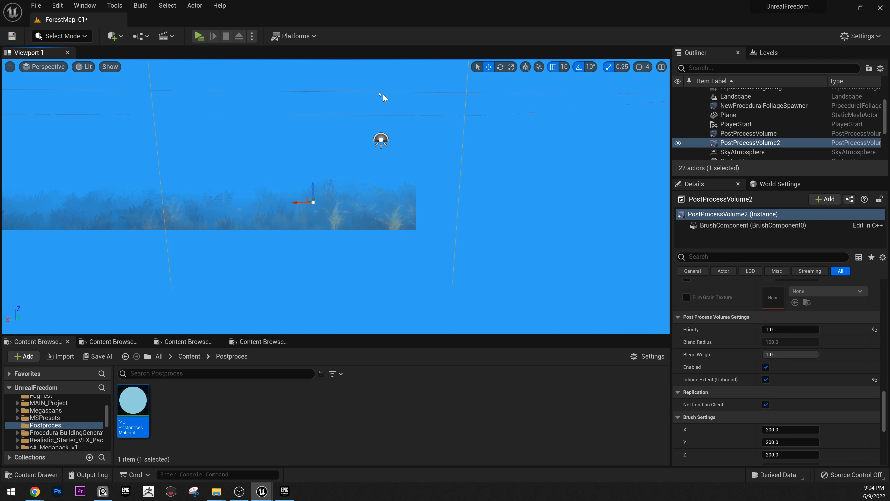
right_drag(179, 160, 185, 179)
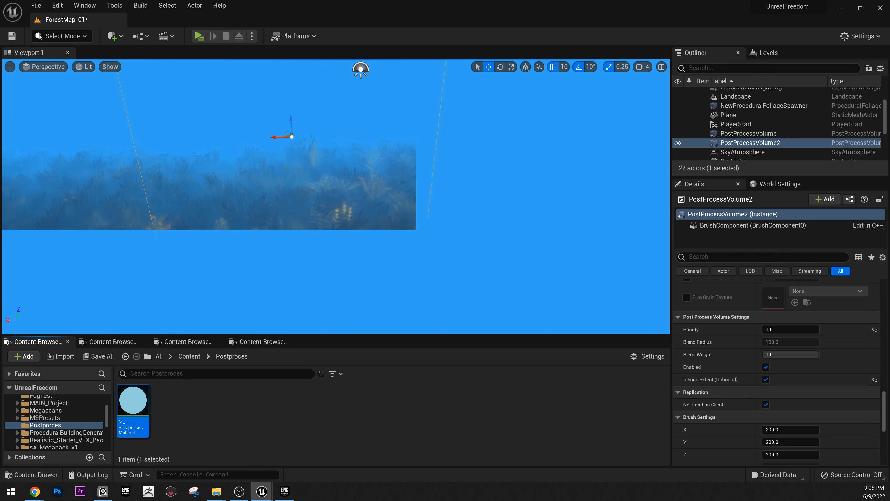
mouse_move(268, 495)
click(366, 457)
scroll(423, 177, down, 5)
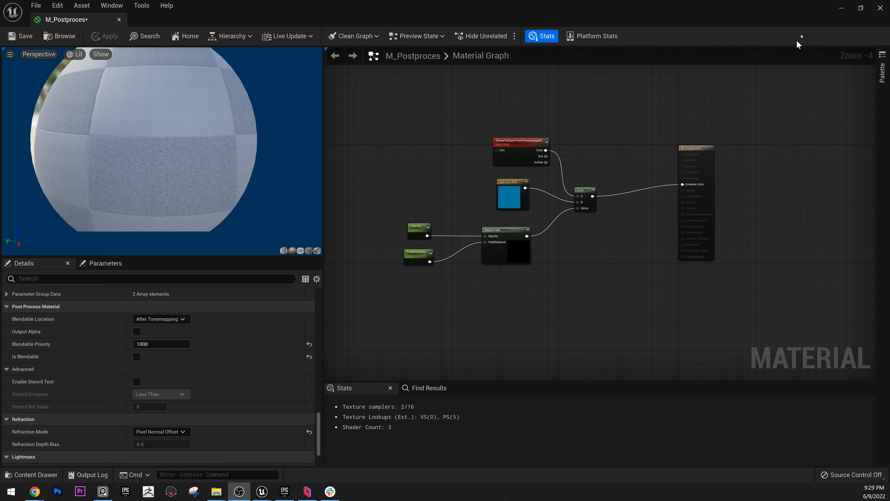
click(841, 7)
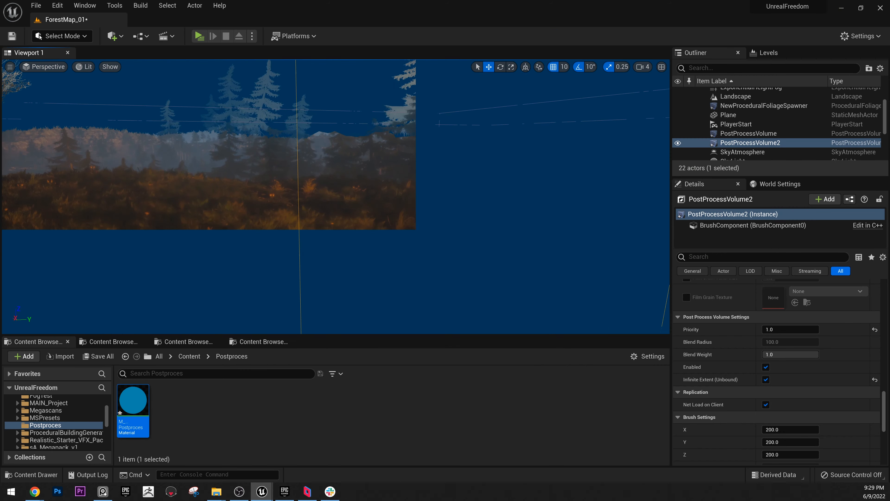
right_drag(336, 197, 493, 140)
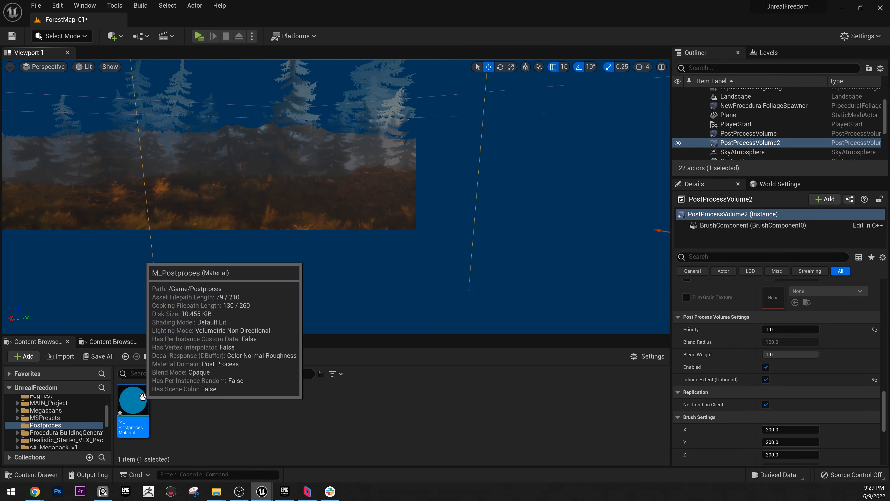
- Set M_Postproces's Blendable Location to Before Tonemapping, save the material and return to the level
double_click(133, 402)
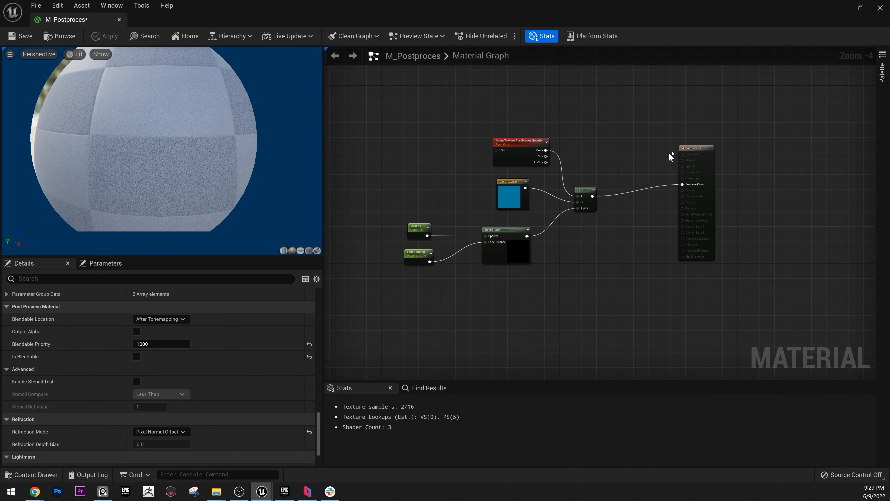
scroll(670, 156, up, 4)
click(704, 153)
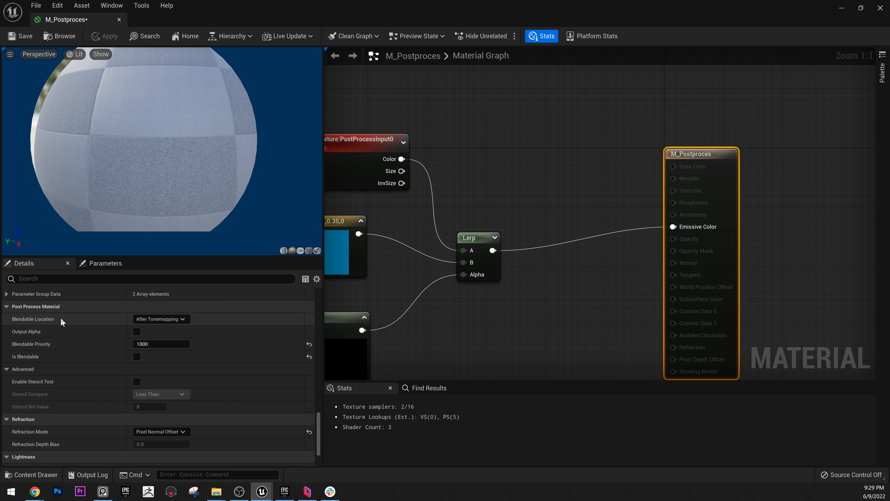
click(164, 319)
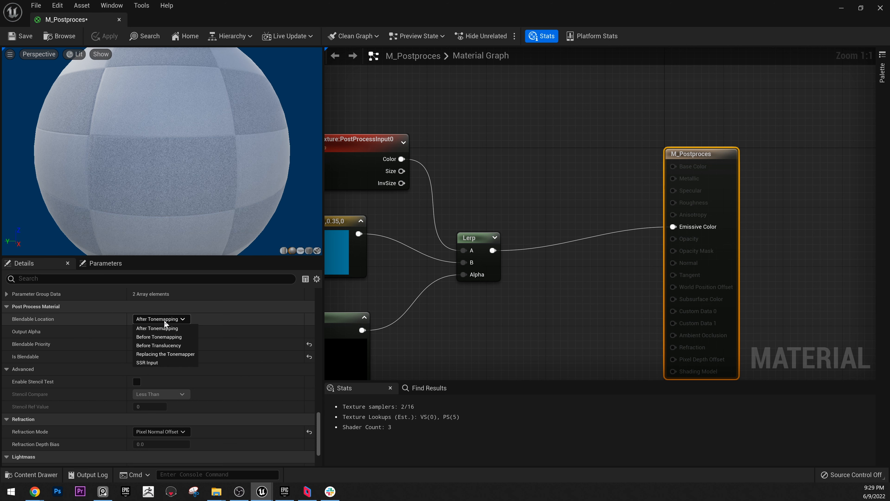
click(169, 337)
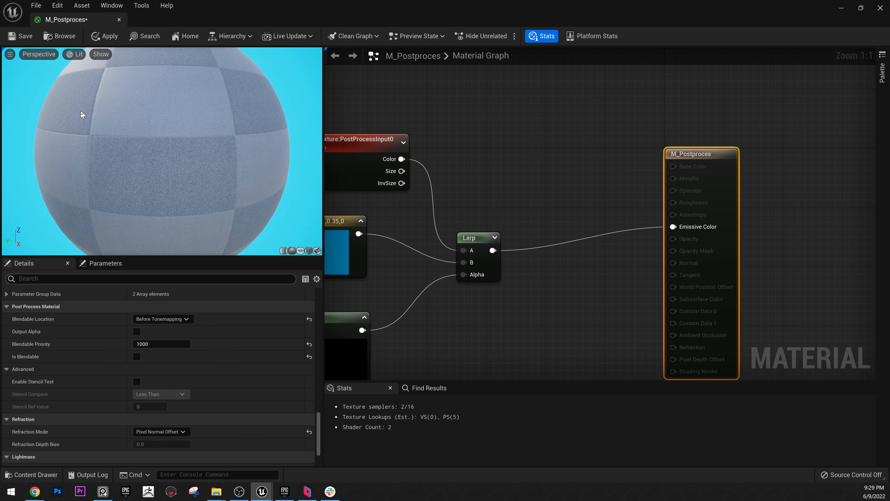
click(22, 38)
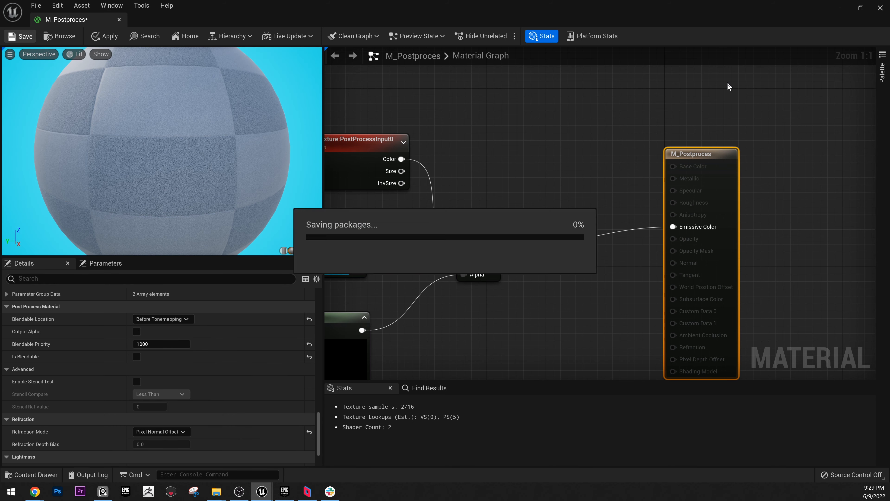
click(841, 10)
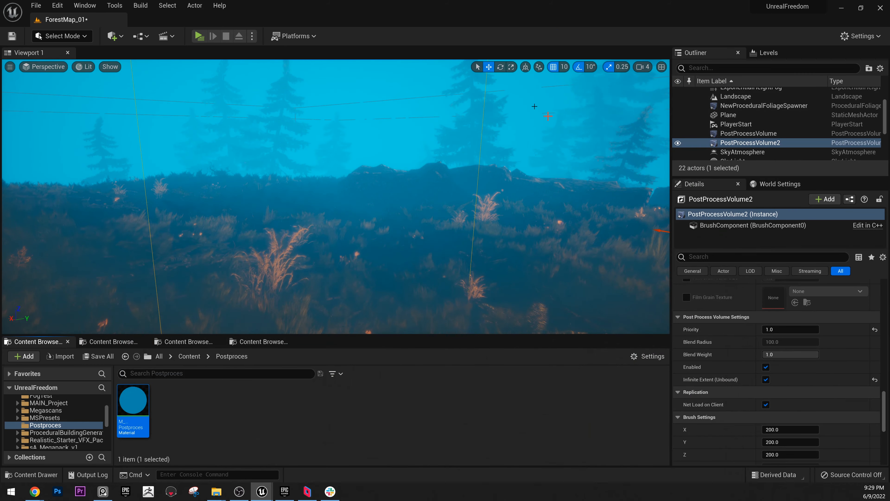
- Darken M_Postproces's Constant4Vector to R 0.0, G 0.033833, B 0.057292 with its editor beside the level, and apply the material
double_click(140, 407)
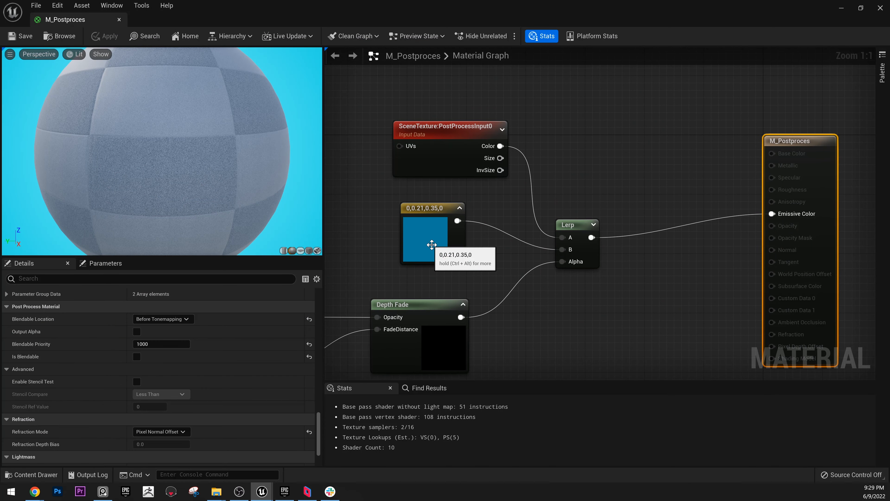
double_click(428, 242)
drag(431, 7, 671, 177)
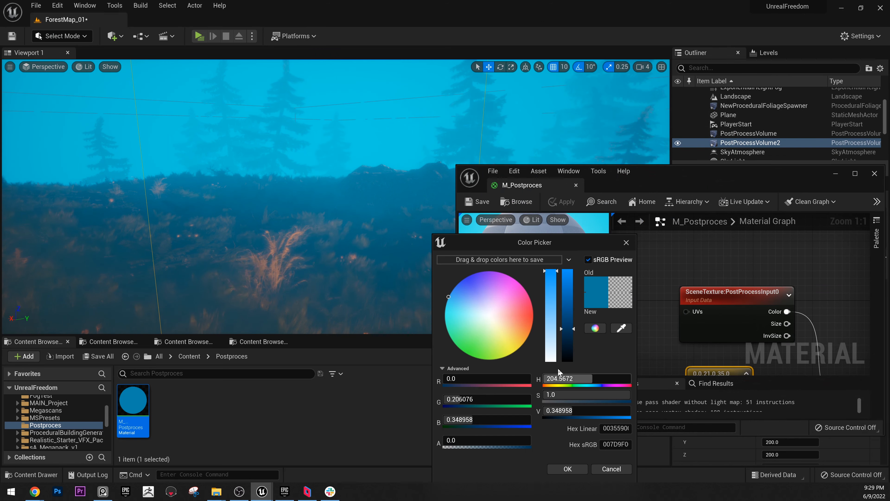
click(568, 350)
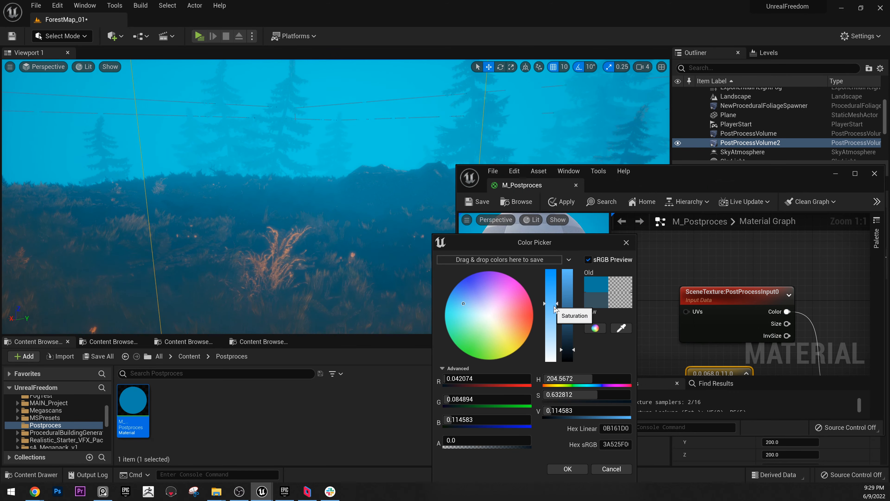
click(567, 355)
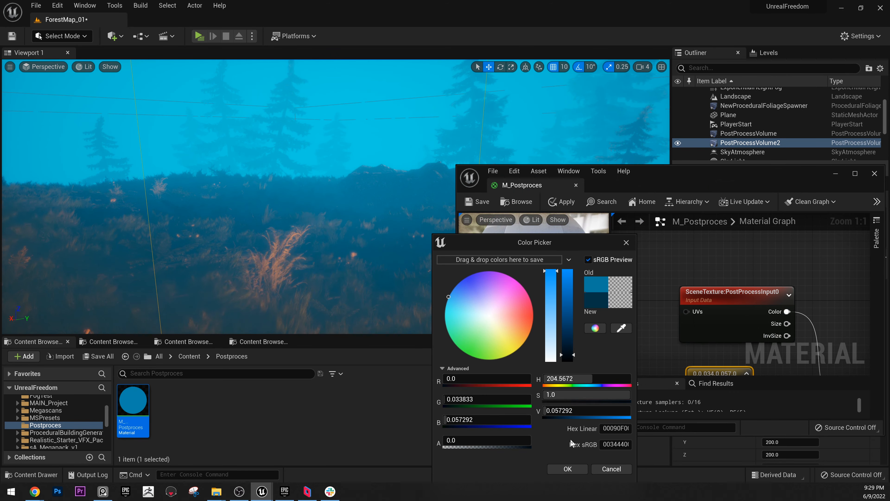
click(568, 470)
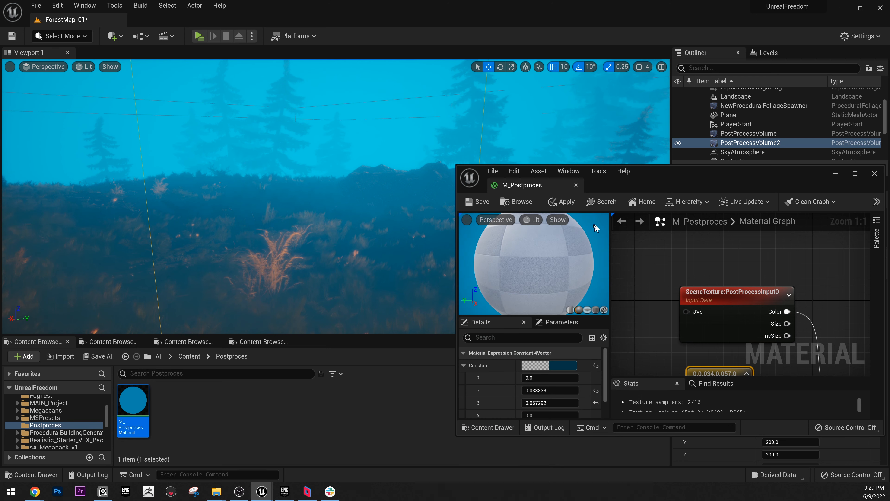
click(558, 205)
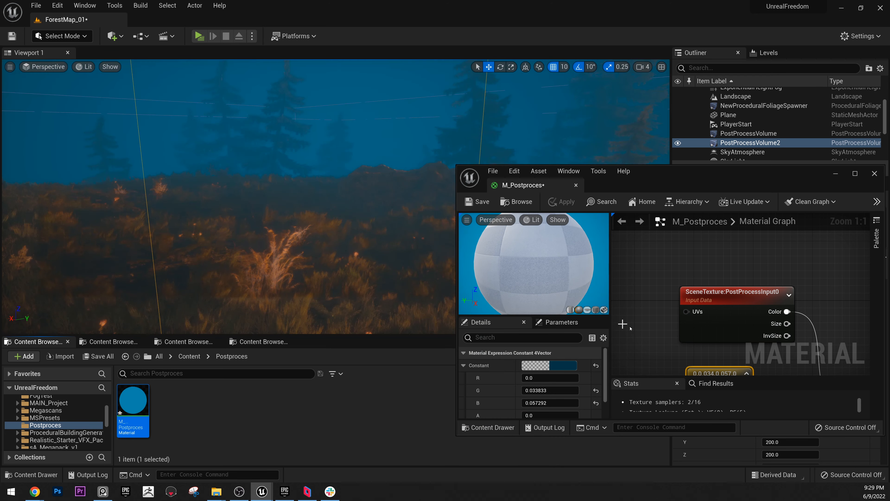
- Recolour the Constant4Vector to dark indigo with R 0.019936, G 0.023441, B 0.09375 and apply the material
right_drag(331, 201, 354, 180)
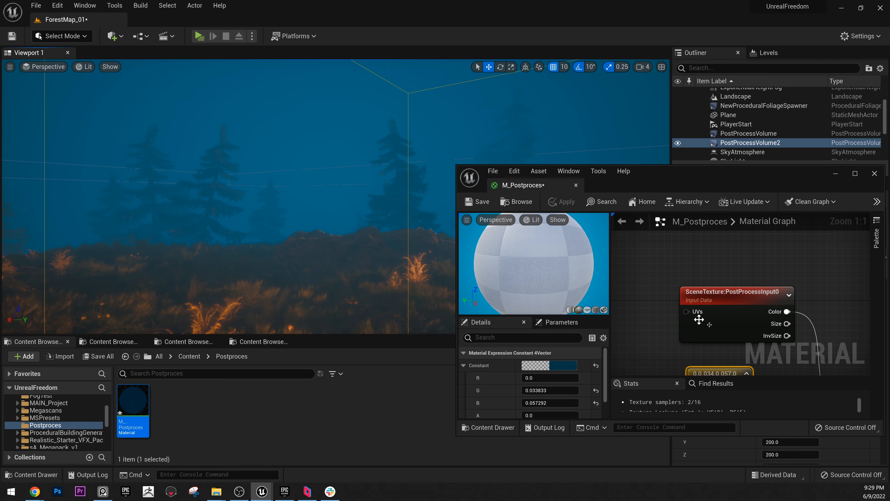
right_drag(659, 294, 664, 242)
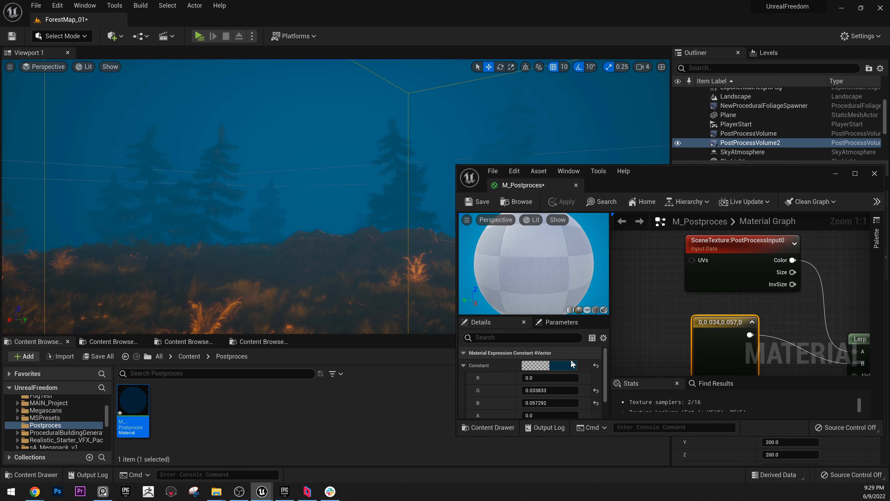
click(571, 365)
drag(710, 354, 710, 351)
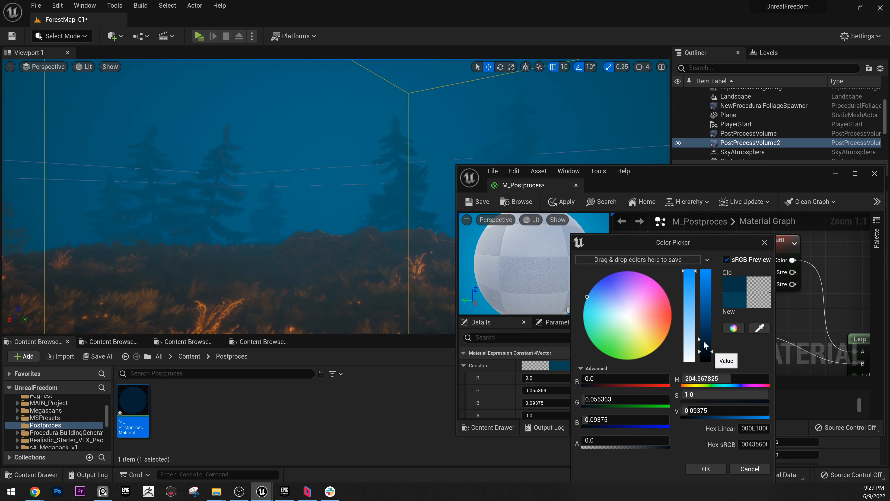
drag(596, 295, 608, 285)
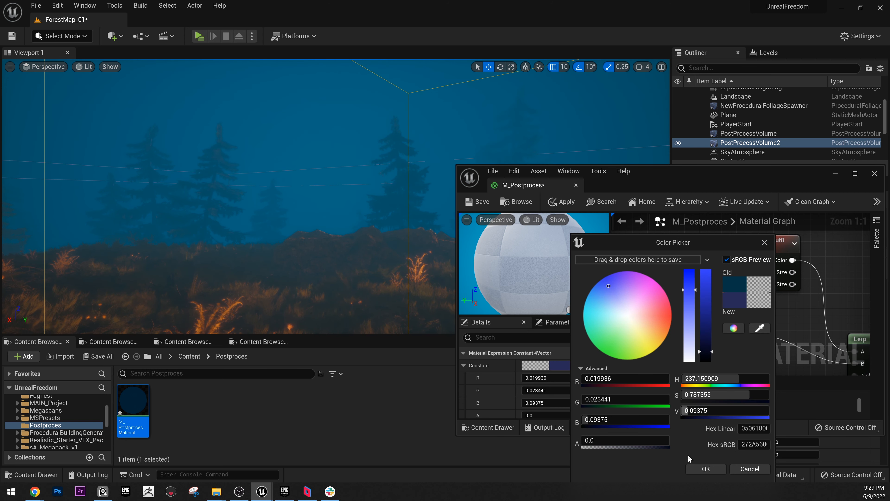
click(705, 468)
click(561, 202)
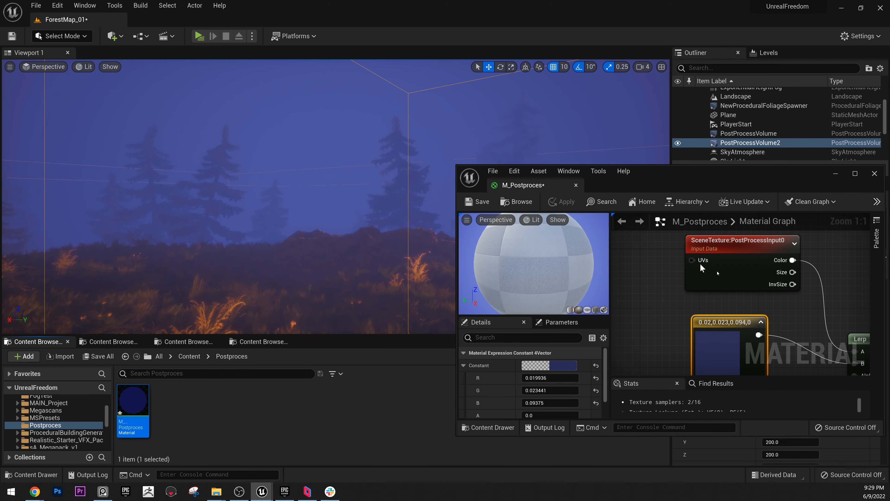
- Set the Opacity parameter's default value to 0.5 in M_Postproces and apply the material
mouse_move(352, 224)
right_down()
mouse_move(401, 236)
mouse_move(420, 231)
mouse_move(354, 223)
right_up()
scroll(646, 331, down, 3)
drag(719, 169, 680, 124)
right_drag(599, 255, 688, 184)
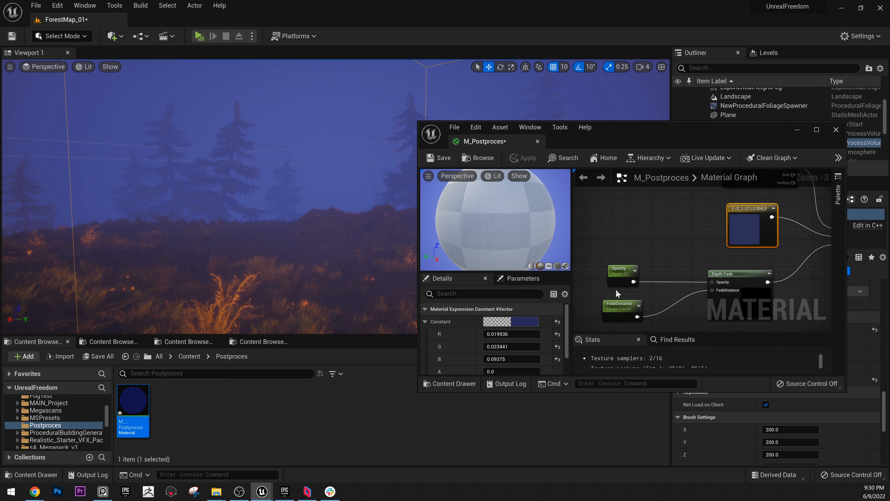
click(617, 276)
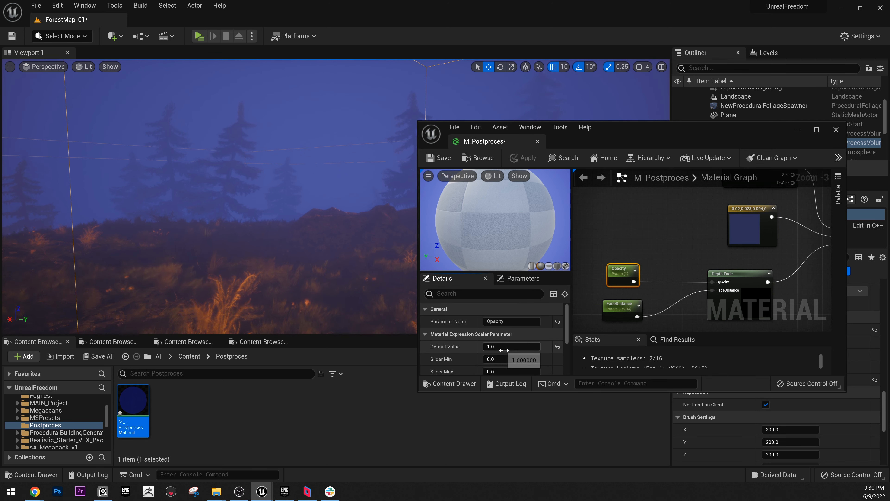
text(0.5)
key(Return)
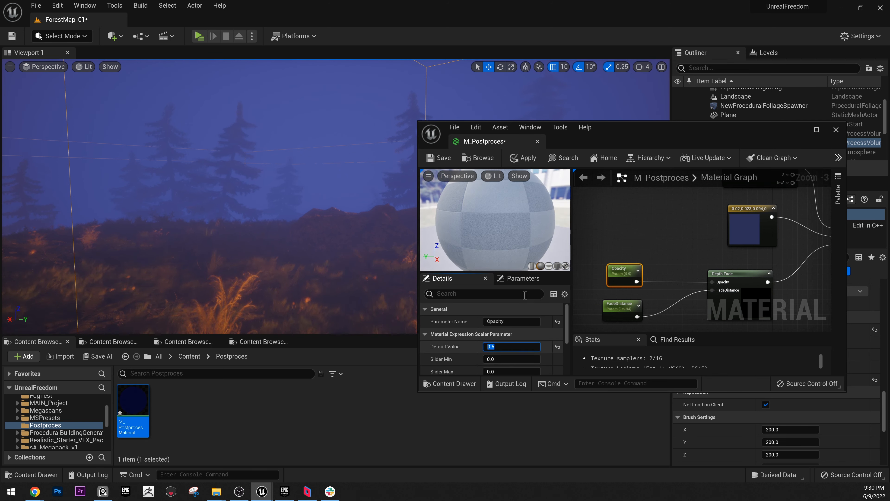
click(526, 159)
click(526, 159)
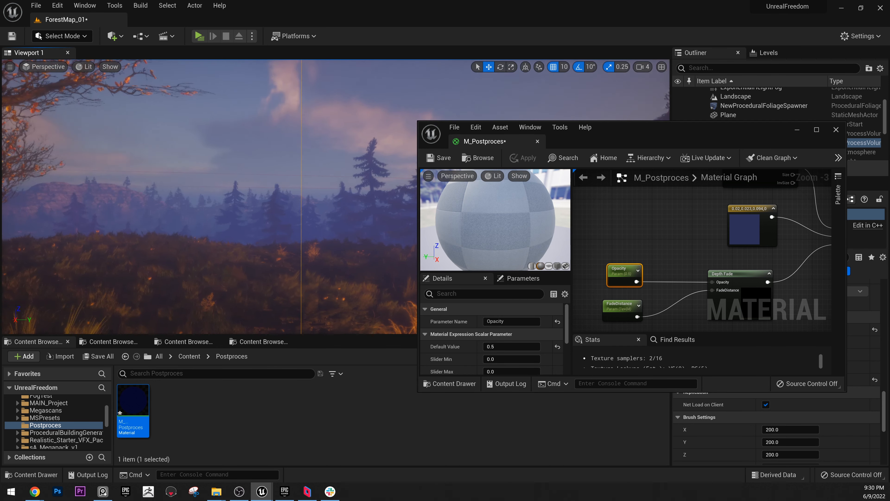
- Inspect the softened fog across the forest in Immersive Mode with the material editor minimised, and return to the normal viewport
right_drag(210, 196, 226, 196)
click(10, 67)
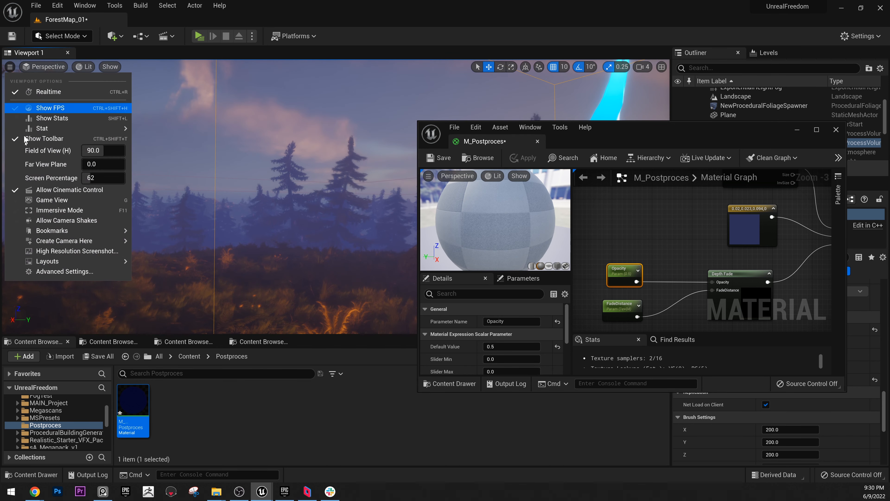
click(70, 211)
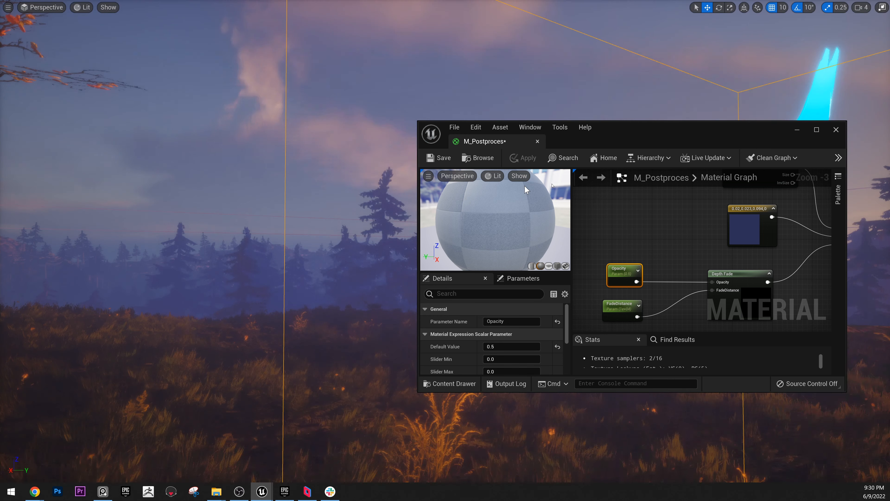
click(800, 131)
right_drag(585, 282, 498, 210)
key(s)
key(w)
key(s)
key(w)
click(7, 7)
click(36, 153)
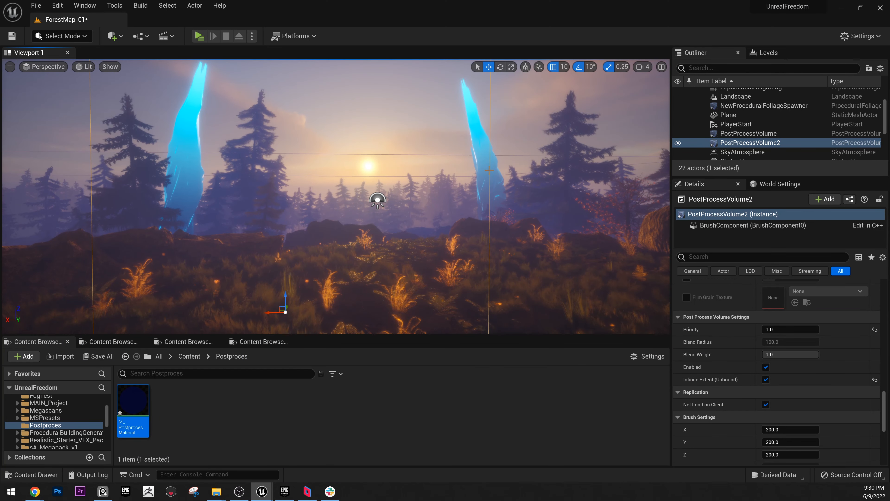
- Disable Infinite Extent (Unbound) on PostProcessVolume2 and set its Blend Radius to 1000
scroll(781, 368, down, 2)
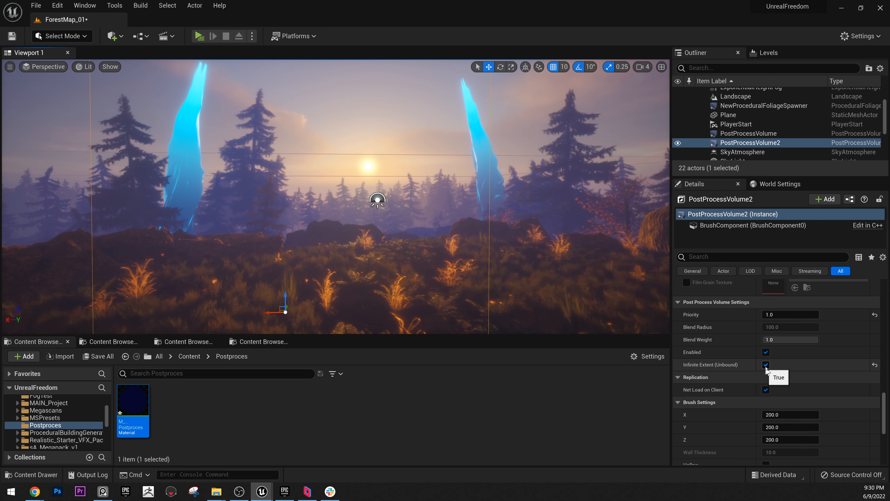
key(s)
right_drag(490, 238, 470, 239)
key(w)
key(s)
click(790, 328)
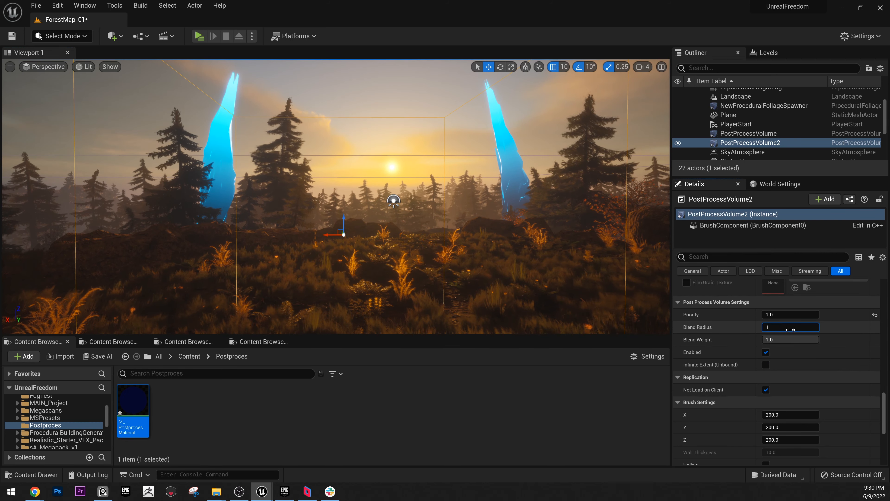
key(Return)
- Fly in and out of PostProcessVolume2 to examine how the effect blends around its boundary
key(s)
mouse_move(493, 268)
right_down()
mouse_move(505, 265)
mouse_move(493, 265)
right_up()
key(a)
key(w)
key(s)
key(w)
key(d)
key(w)
key(s)
key(w)
key(s)
key(w)
key(s)
key(w)
key(s)
key(w)
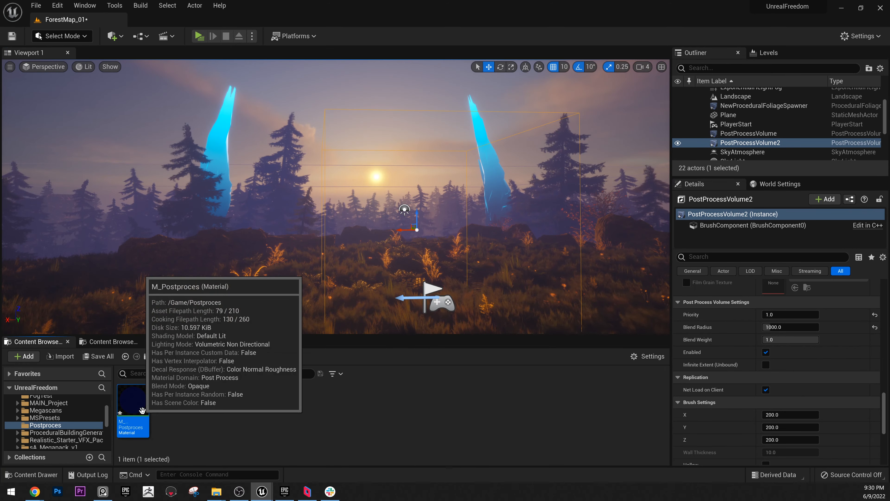
- Set M_Postproces's FadeDistance default value to 100000, save the material and return to the level
double_click(133, 407)
right_drag(652, 206, 672, 189)
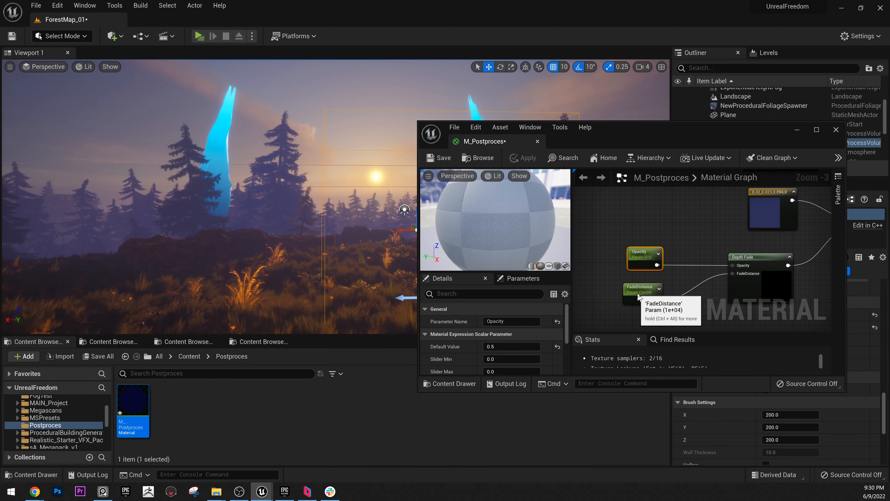
click(640, 286)
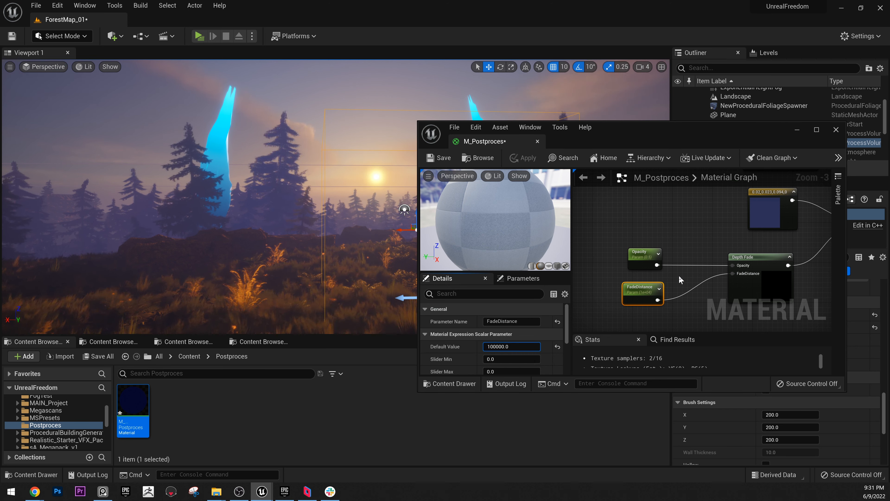
key(Return)
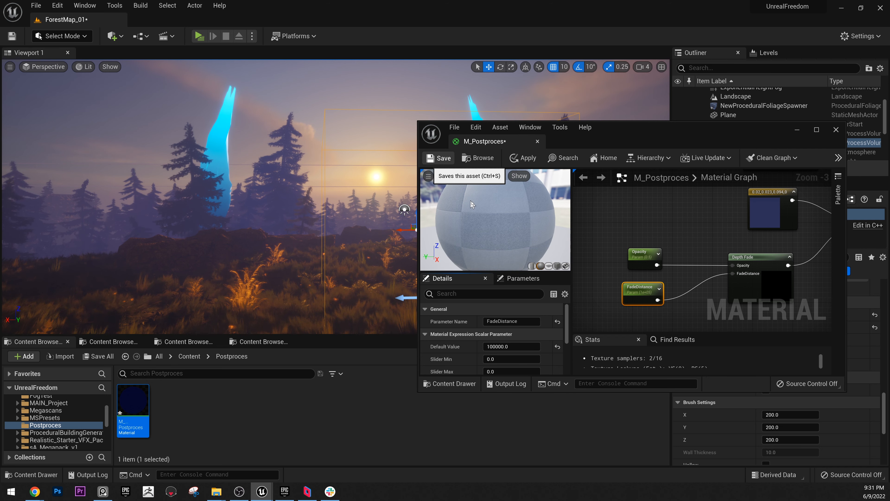
click(802, 130)
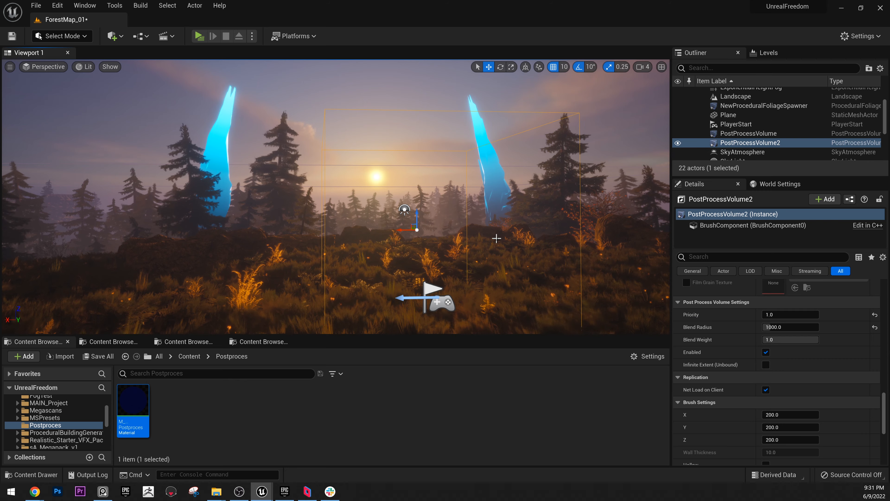
- Fly around the forest and the volume to examine the effect of the longer fade distance
key(s)
right_drag(496, 238, 546, 240)
key(d)
key(w)
key(s)
key(a)
key(w)
key(a)
key(d)
key(s)
key(a)
key(s)
key(a)
- Set M_Postproces's FadeDistance default value to 10000, apply the material and return to the level
double_click(133, 403)
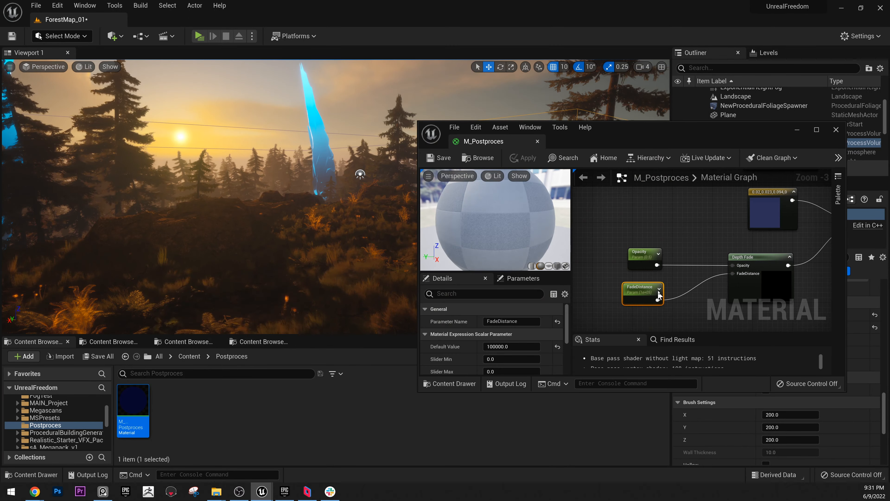
click(644, 288)
click(514, 346)
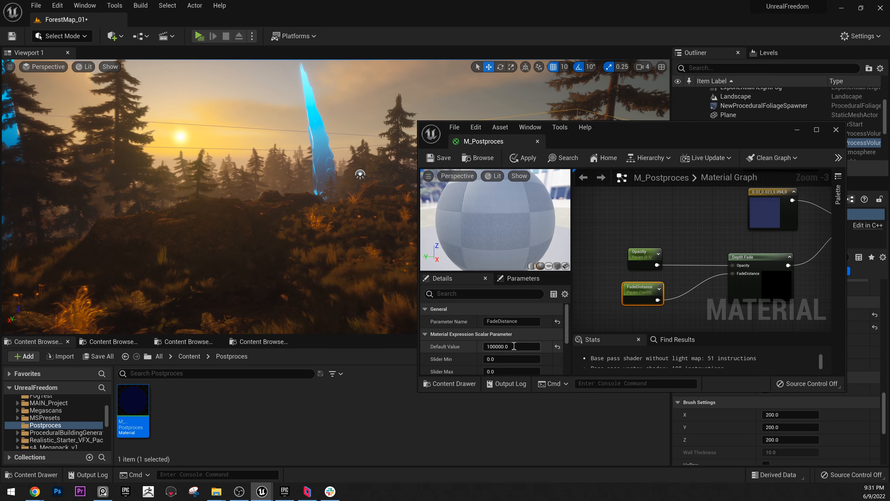
click(514, 346)
text(10000)
key(Return)
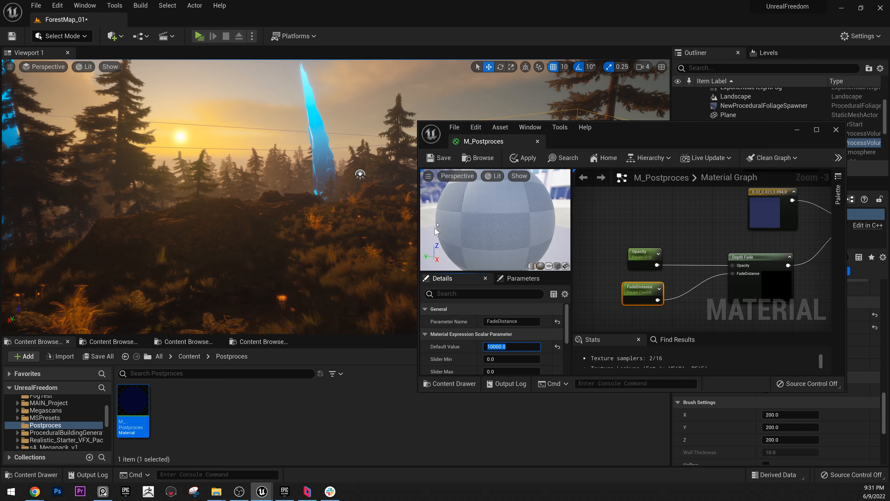
click(526, 158)
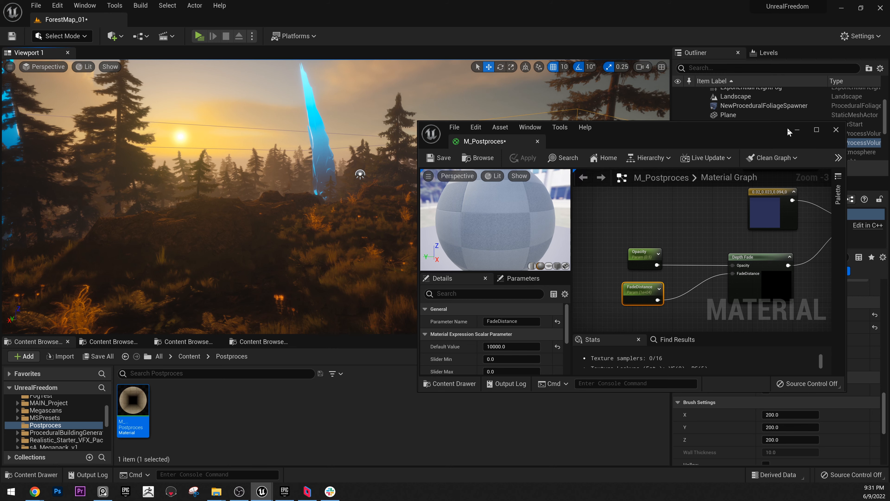
click(797, 129)
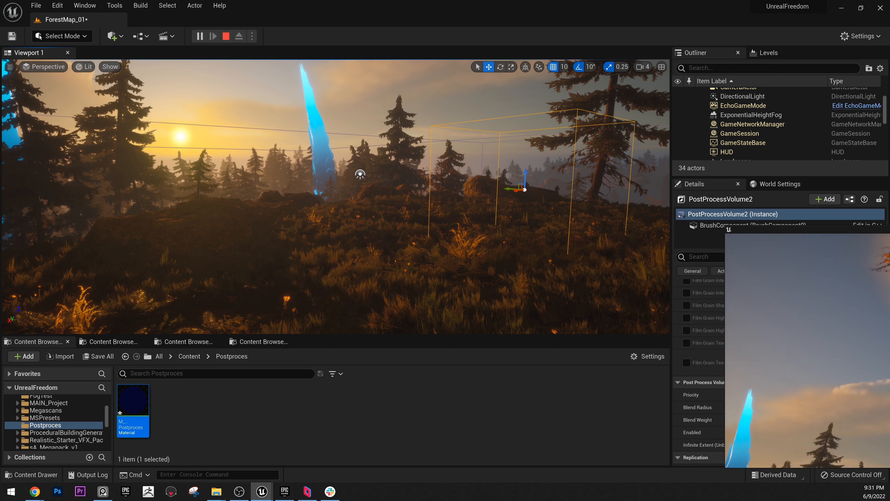
- Playtest the level in a maximised preview window, running the character in and out of the volume, and end the session
drag(889, 230, 448, 1)
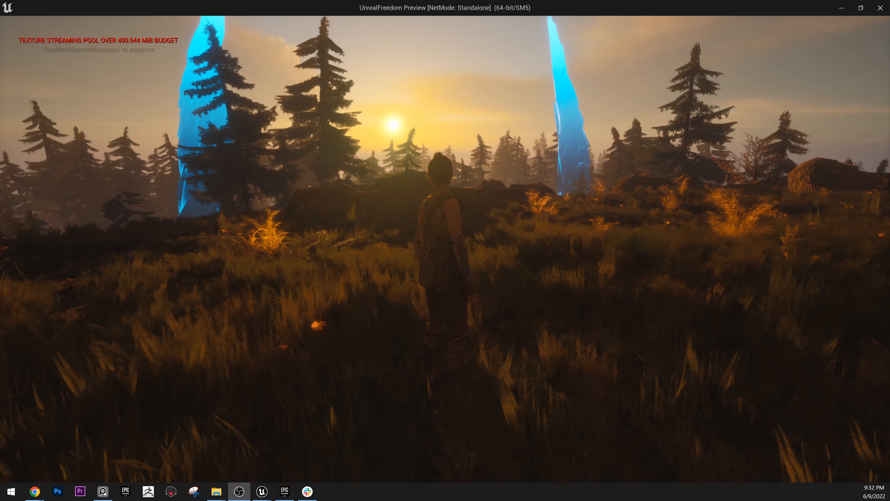
click(513, 214)
key(w)
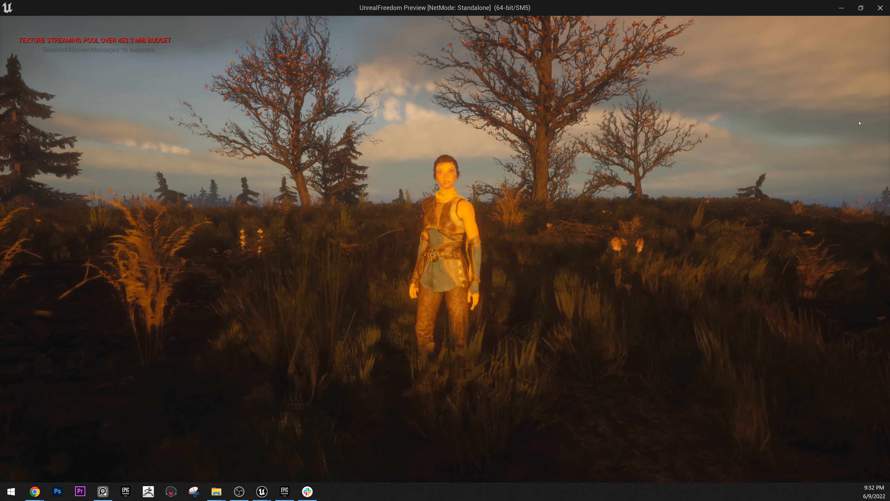
click(859, 123)
key(a)
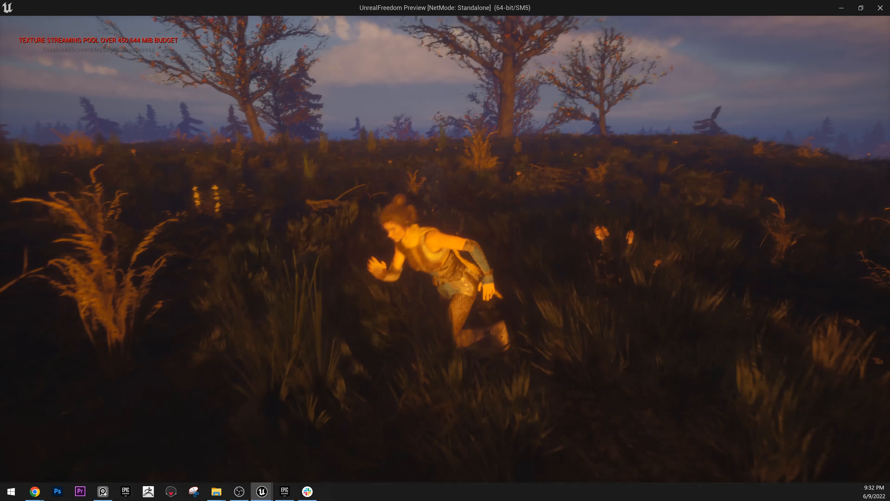
key(w)
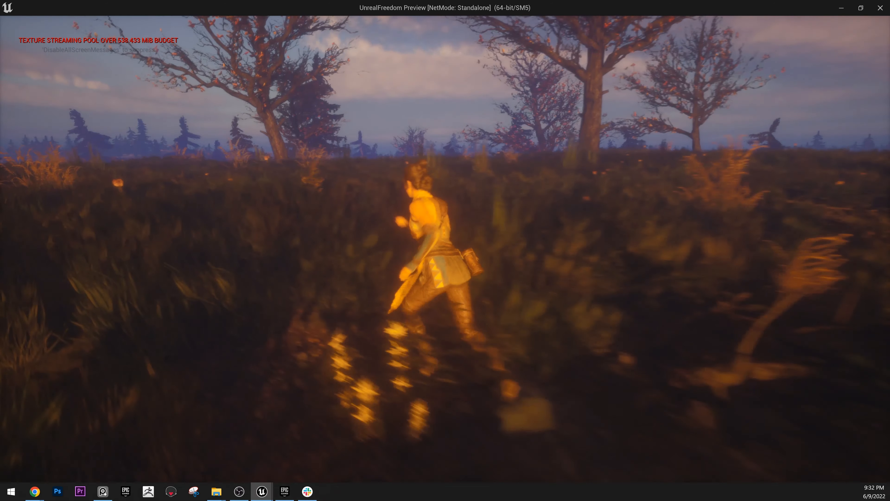
key(d)
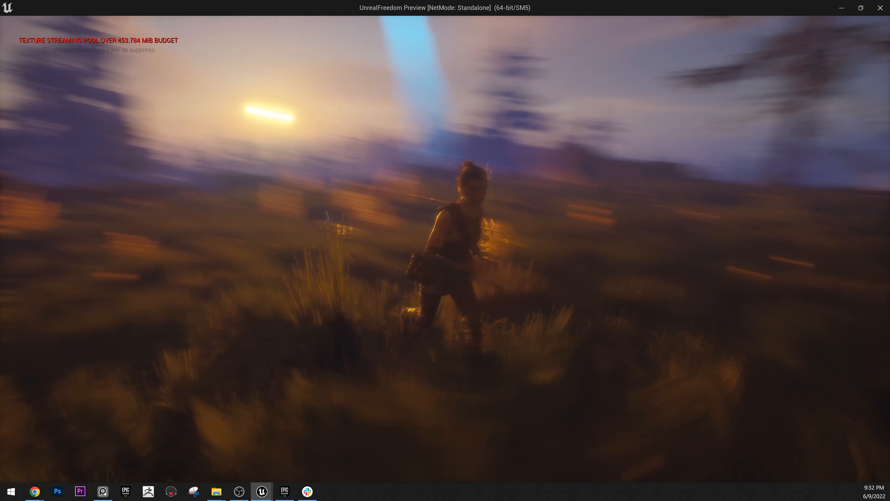
key(w)
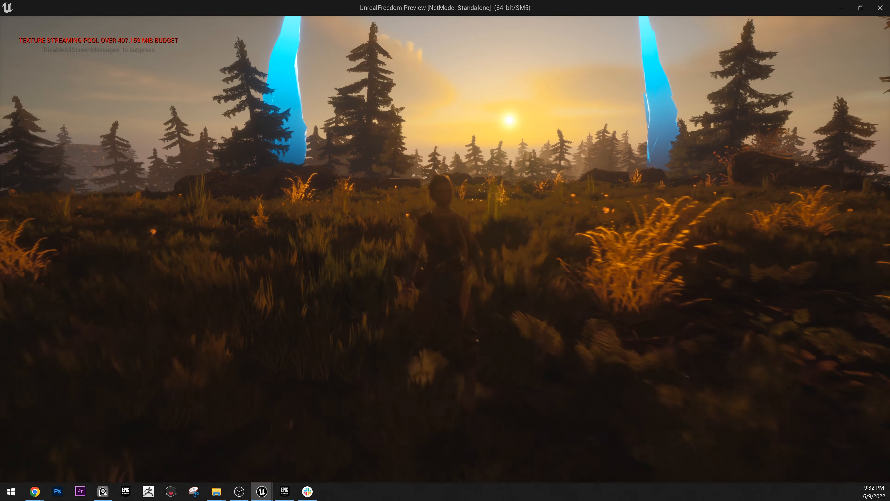
key(w)
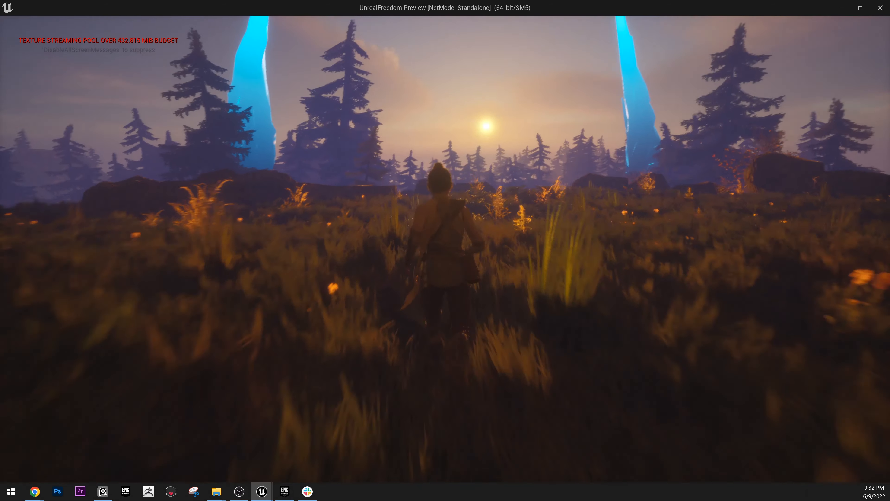
key(w)
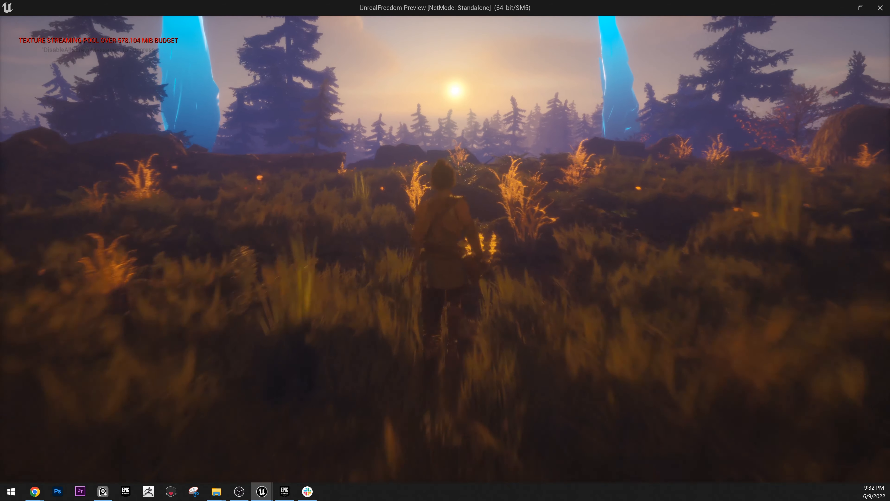
key(Escape)
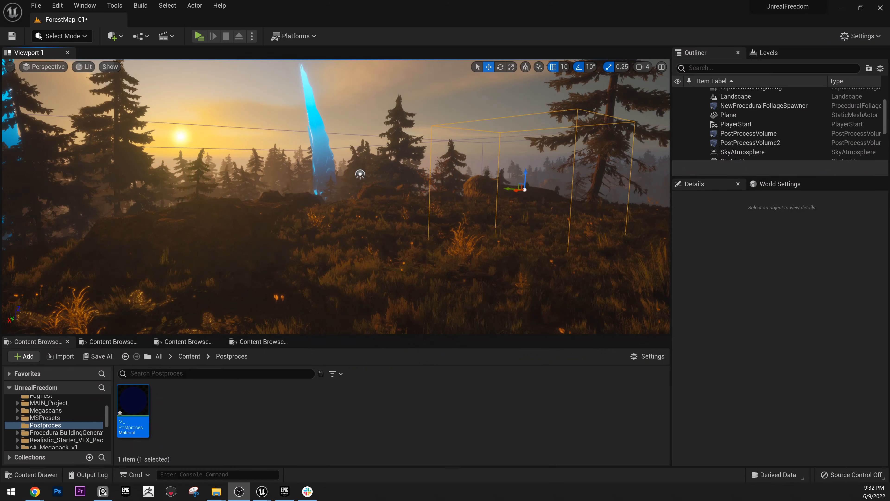
- Reopen M_Postproces from the Postproces folder and maximise its editor with the whole node graph in view
click(252, 447)
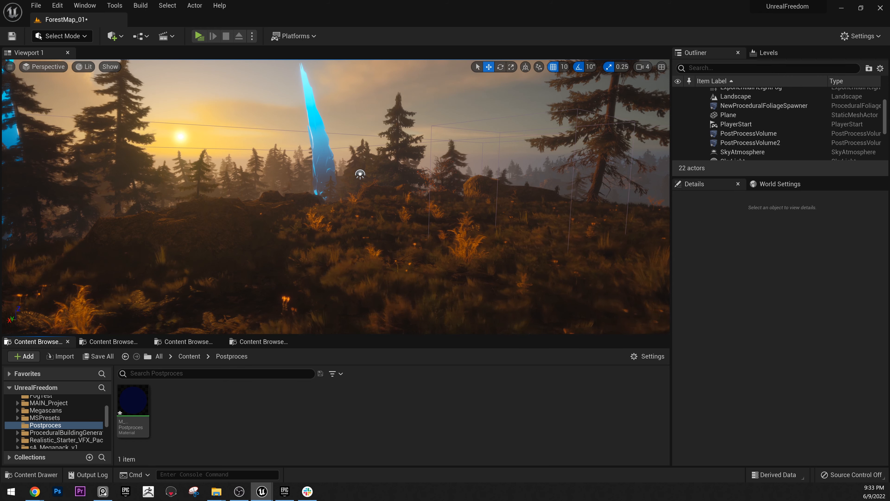
double_click(142, 406)
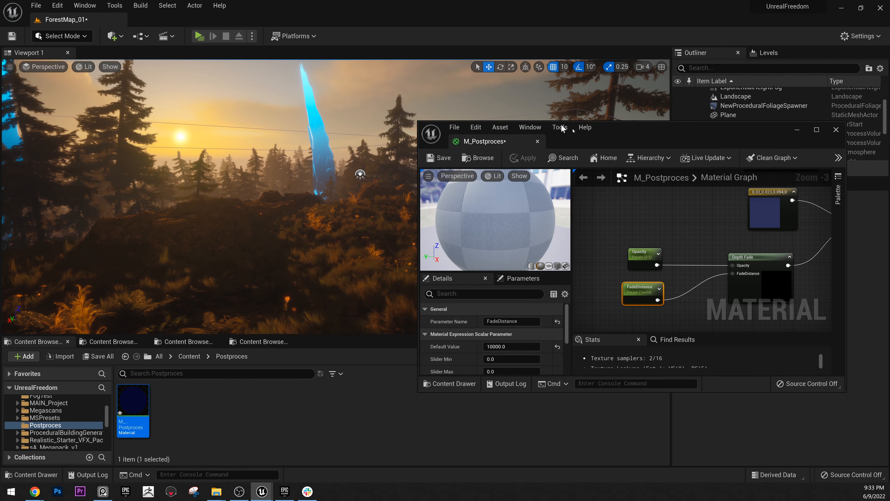
drag(682, 132, 399, 3)
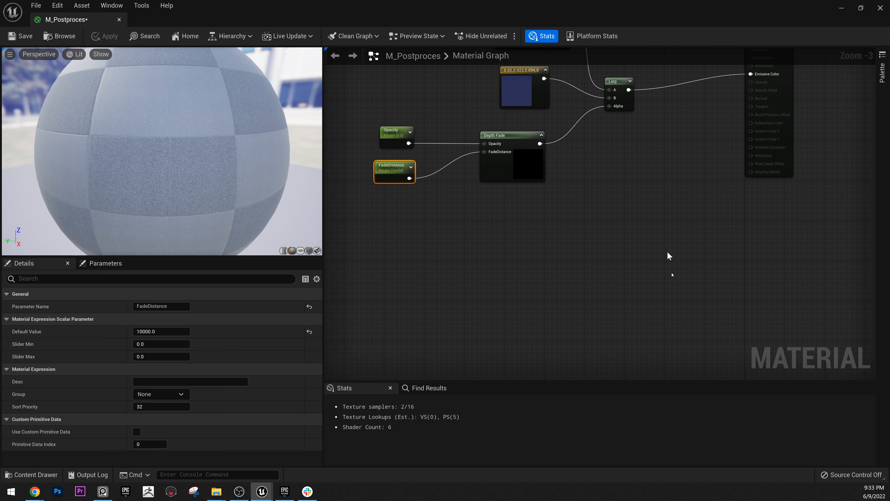
right_drag(667, 251, 737, 302)
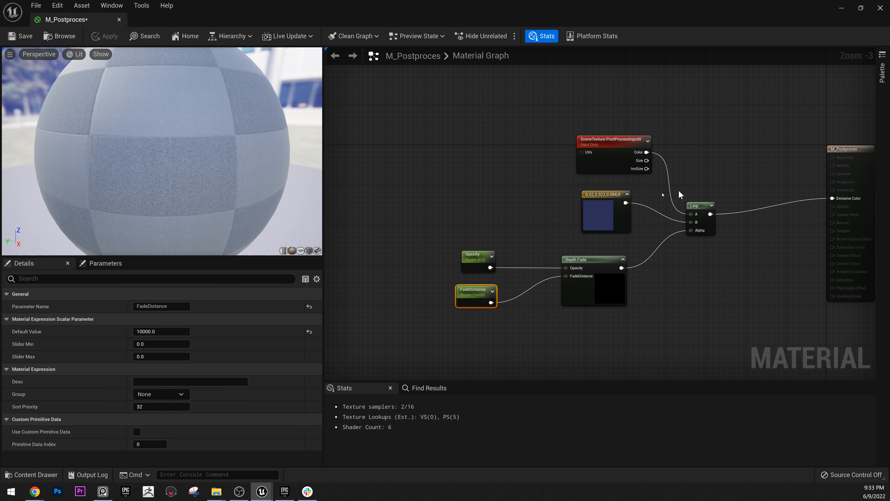
- Add a SceneDepth node to M_Postproces's graph in the empty area above the Opacity parameter
right_click(411, 134)
text(scene po)
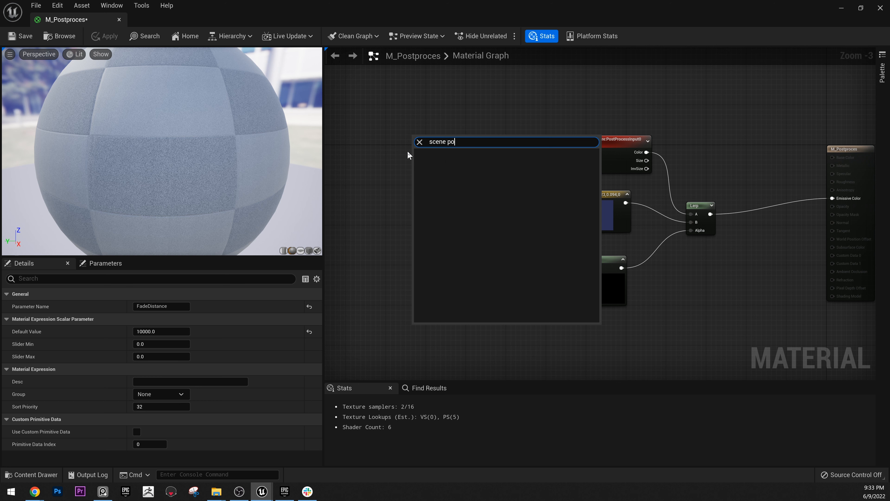
key(BackSpace)
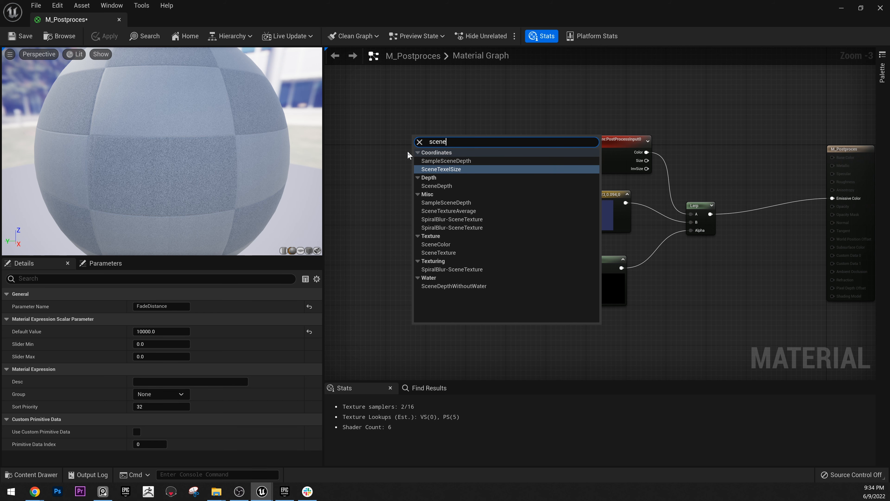
key(Down)
key(Return)
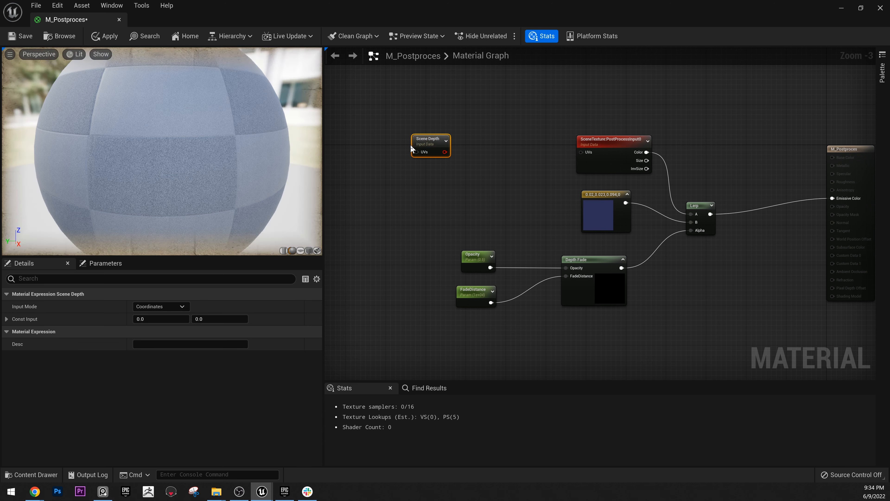
- Replace the SceneDepth node with a ScreenPosition node in the empty area above the Opacity parameter
key(Delete)
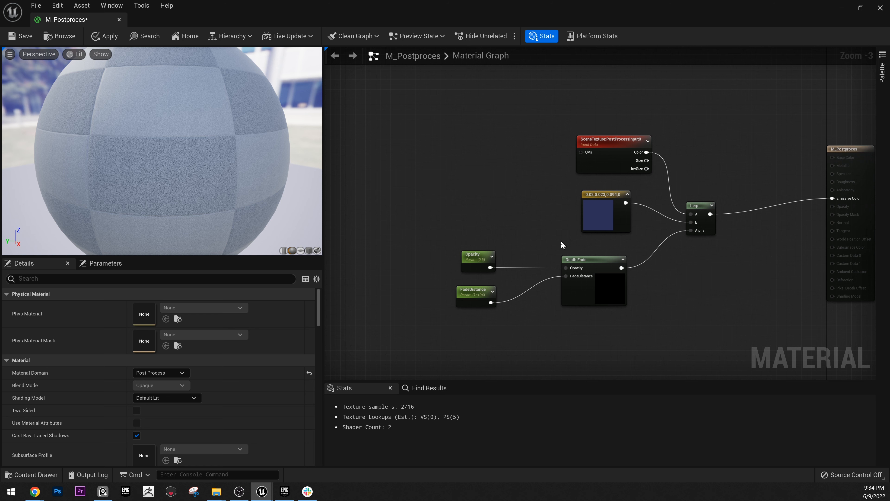
right_click(466, 167)
click(427, 163)
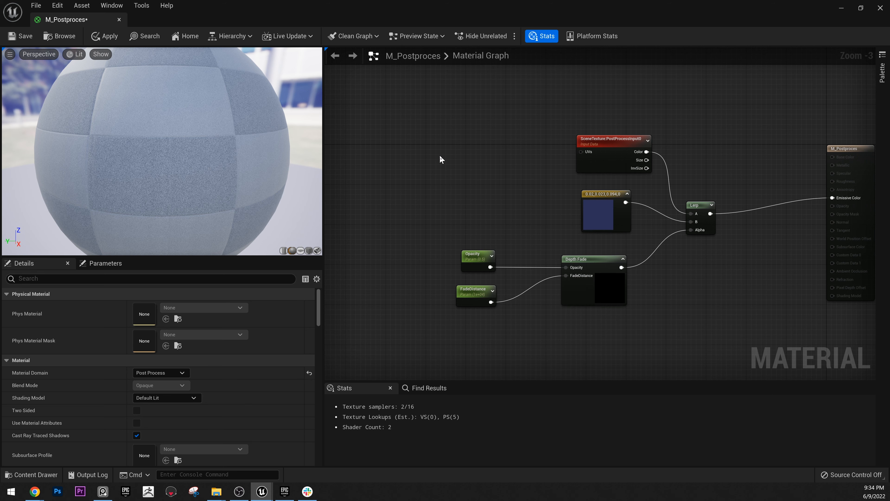
key(ctrl+v)
drag(476, 155, 452, 155)
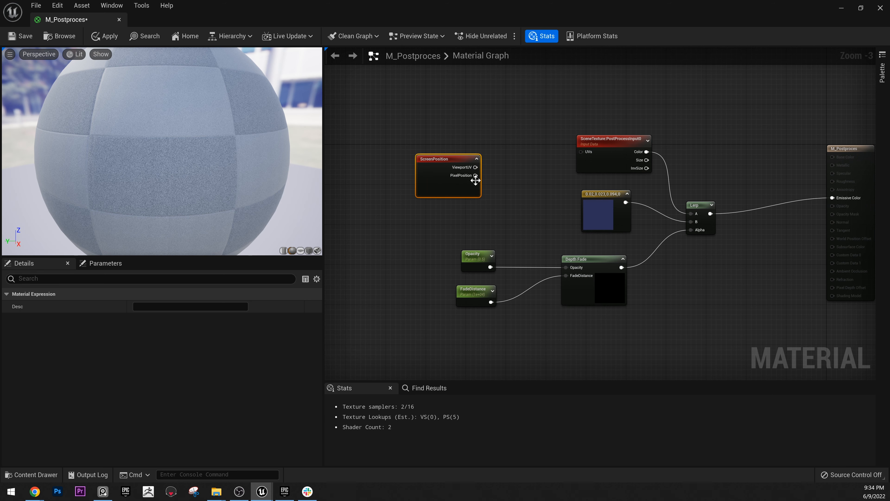
right_click(450, 212)
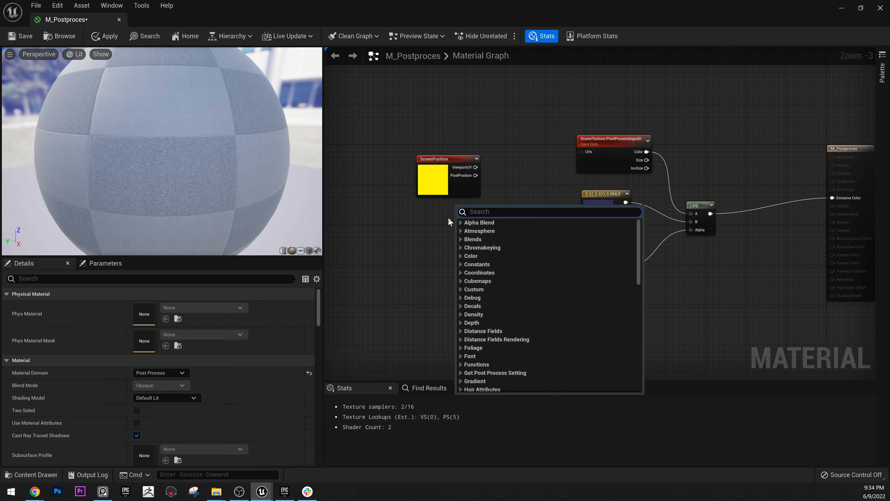
text(scene po)
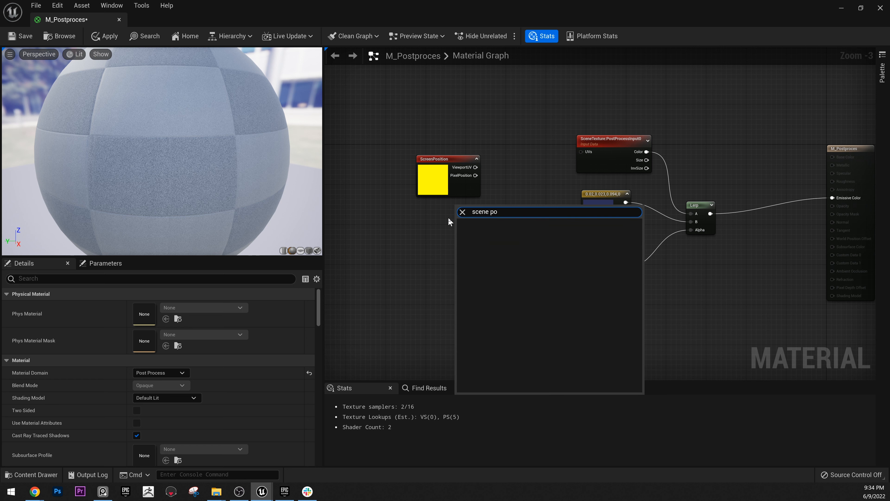
key(BackSpace)
key(BackSpace)
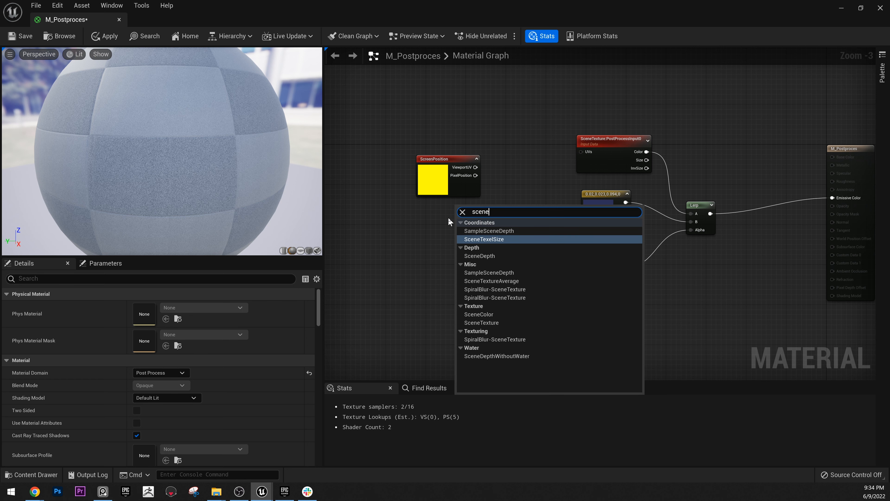
click(356, 149)
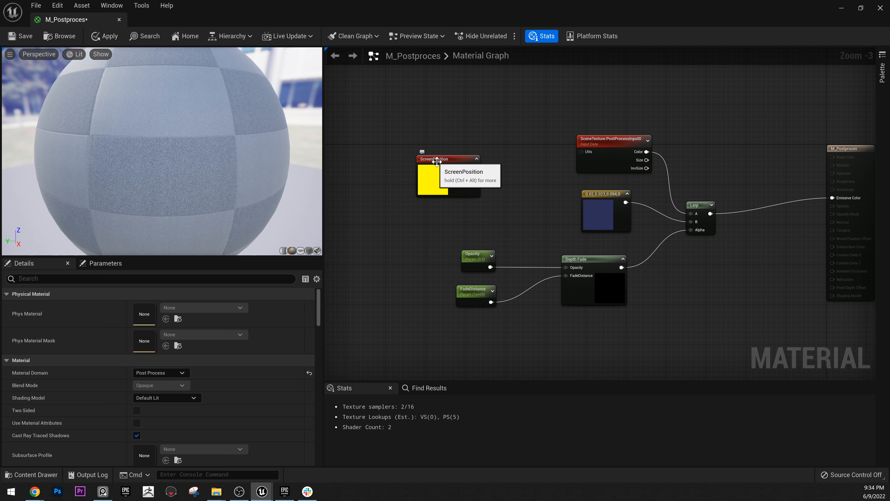
right_click(436, 216)
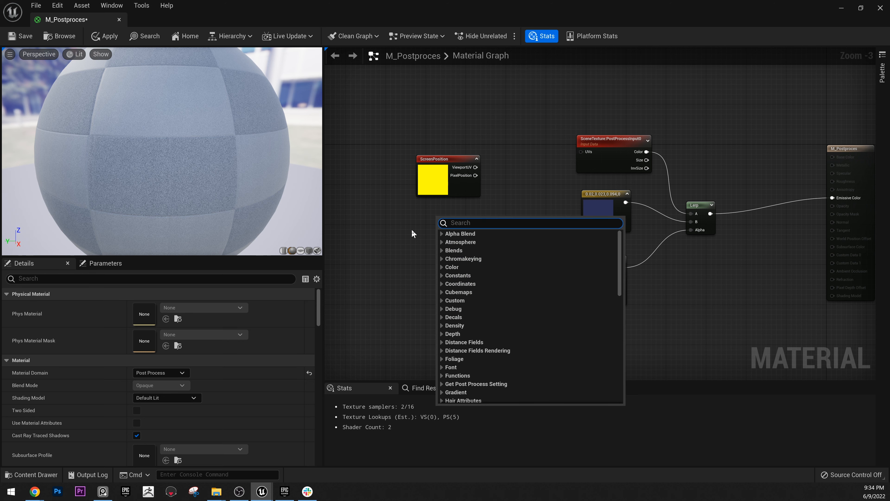
text(screen p)
key(Return)
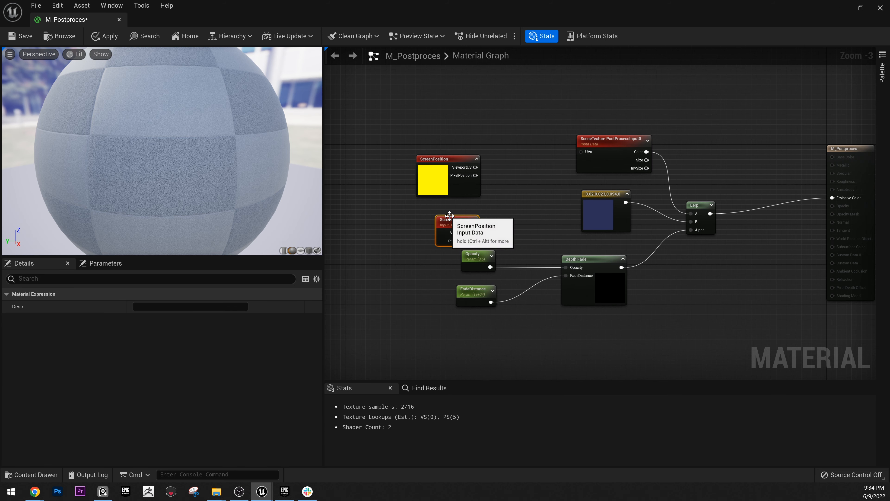
drag(387, 213, 495, 125)
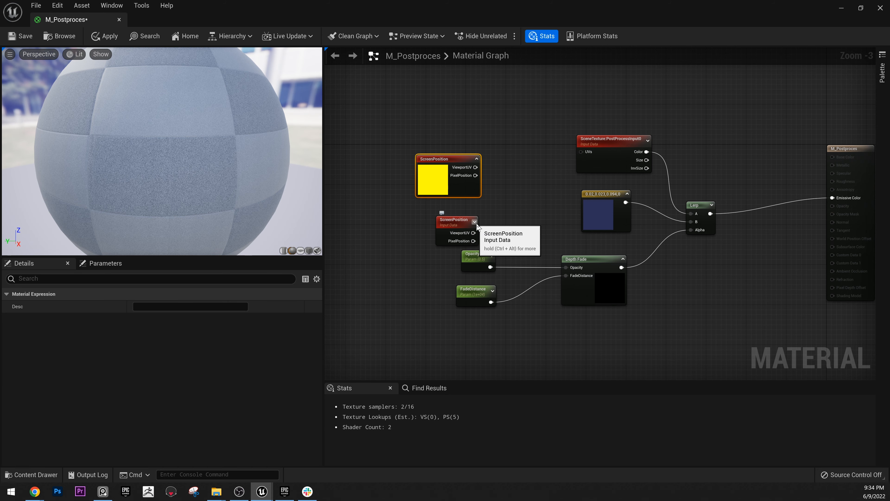
drag(464, 230, 445, 217)
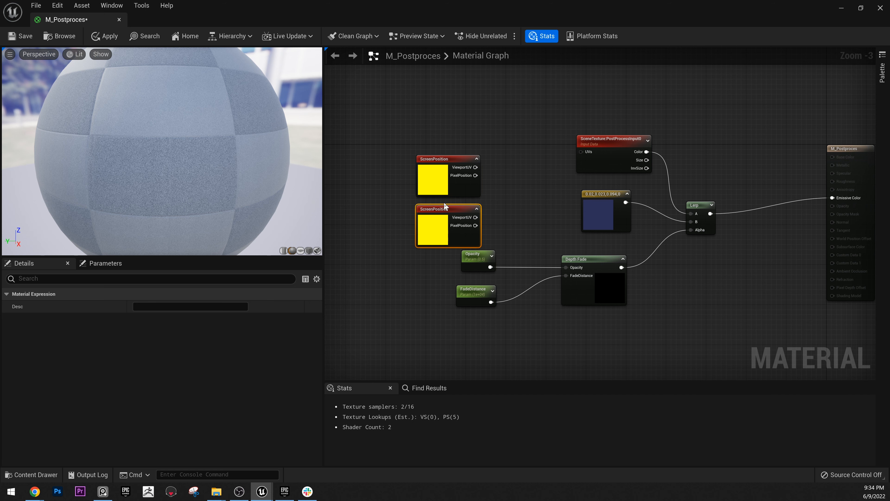
key(Delete)
- Route ScreenPosition's ViewportUV output through a new Add node into the UVs input of the SceneTexture node
drag(445, 160, 460, 140)
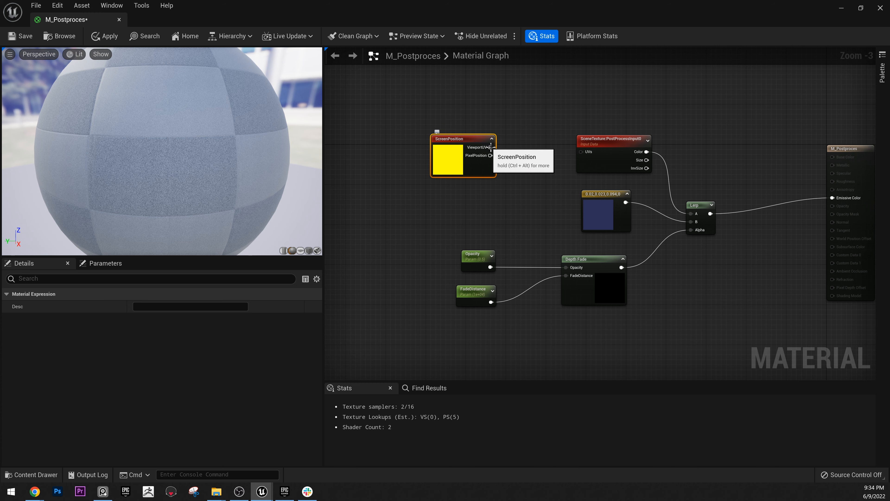
right_drag(553, 168, 604, 188)
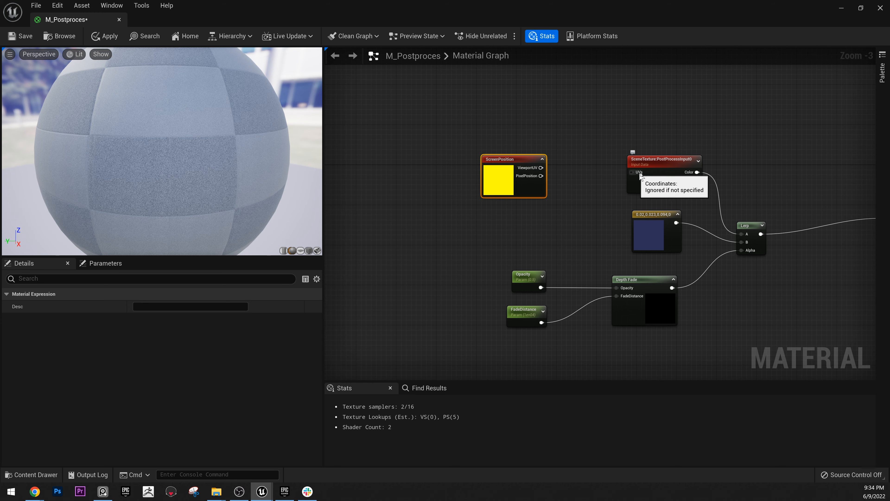
mouse_move(501, 167)
mouse_down()
mouse_move(407, 147)
mouse_move(488, 165)
mouse_up()
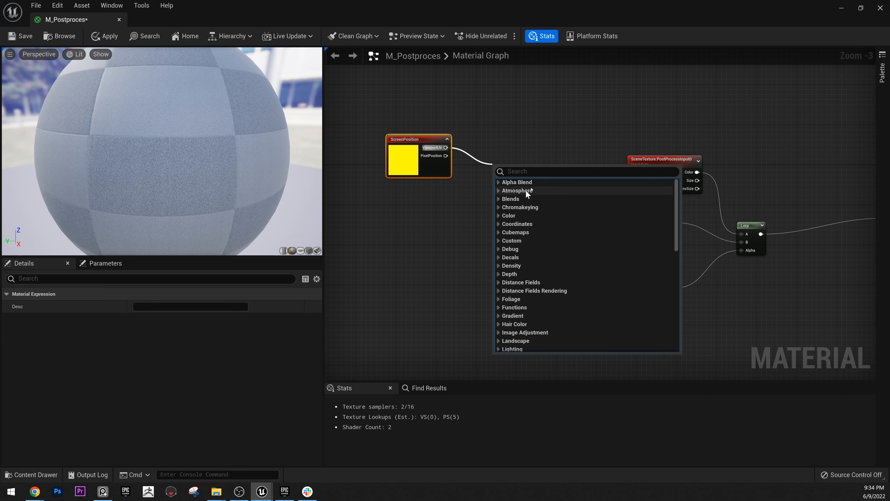
text(add)
click(526, 214)
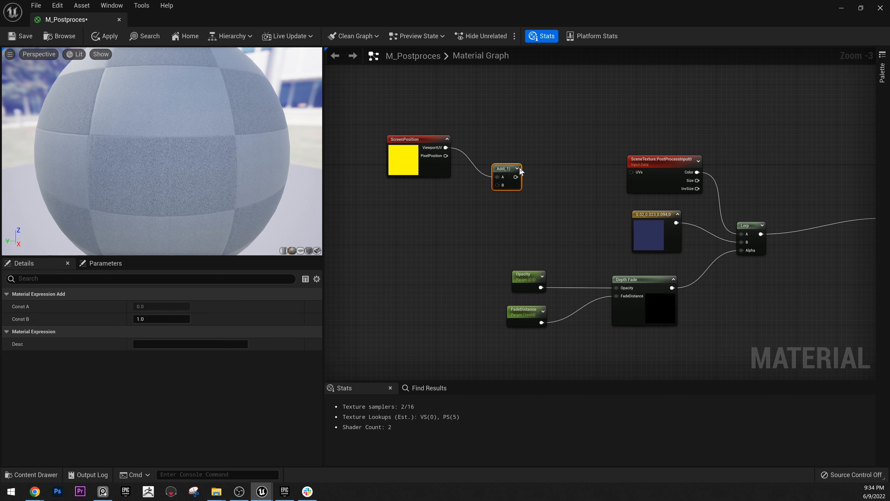
drag(515, 176, 643, 174)
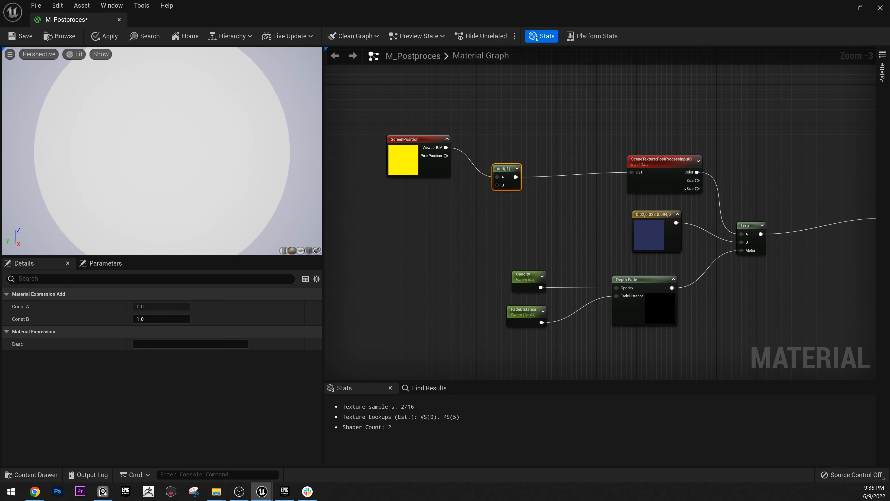
right_drag(447, 220, 490, 225)
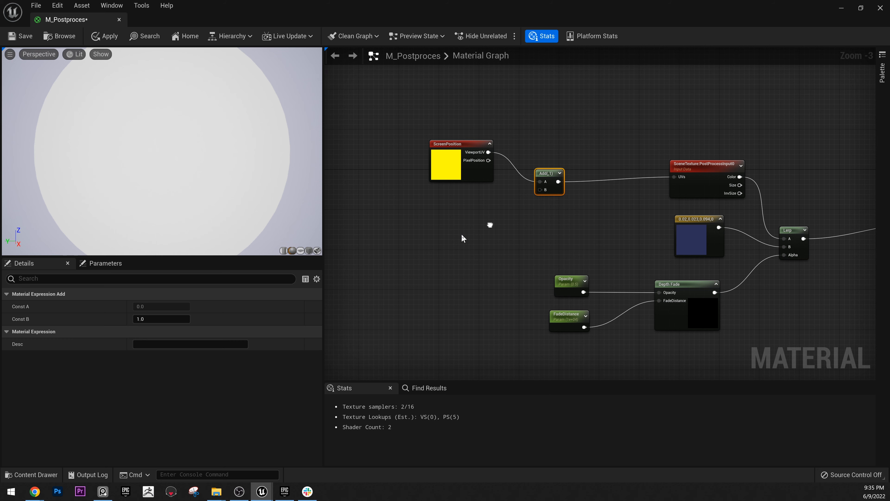
right_click(461, 234)
text(lerp)
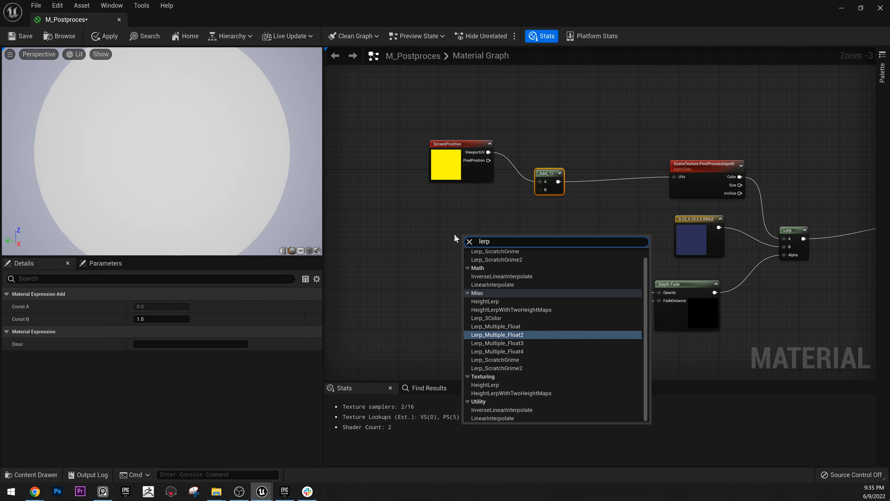
click(509, 302)
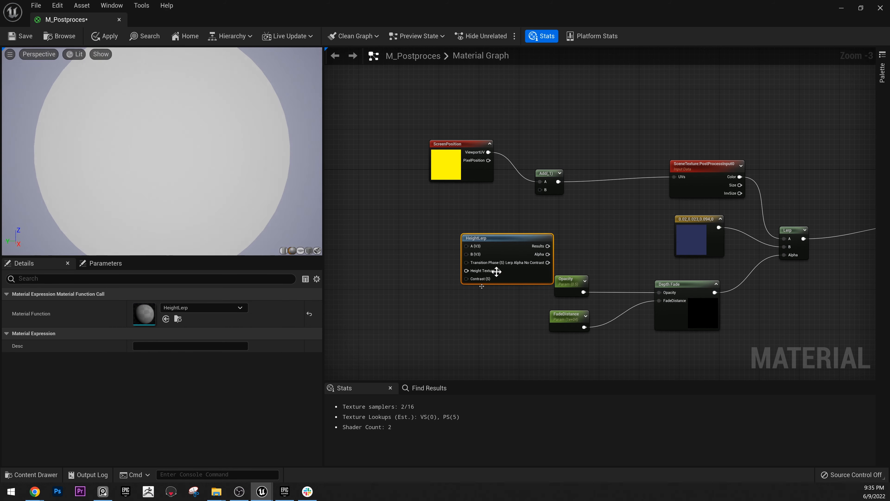
key(Delete)
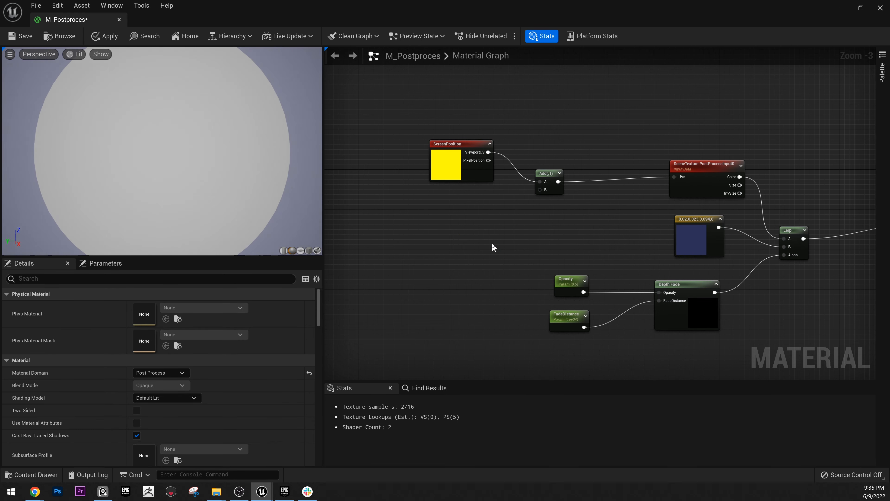
- Add a LinearInterpolate (Lerp) node in the empty area below the ScreenPosition node
key(l)
click(494, 239)
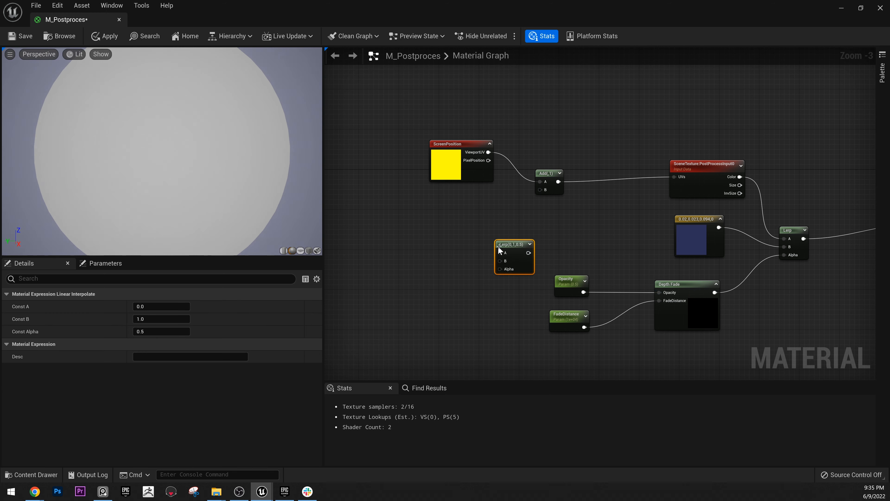
drag(503, 248, 478, 239)
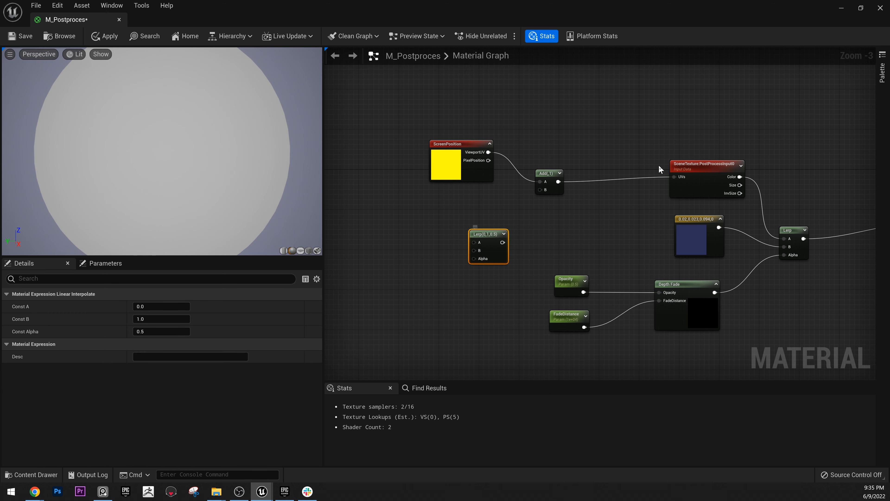
- Add a Constant2Vector node beside the new Lerp node and connect it to the Lerp's A input
right_drag(595, 193, 637, 185)
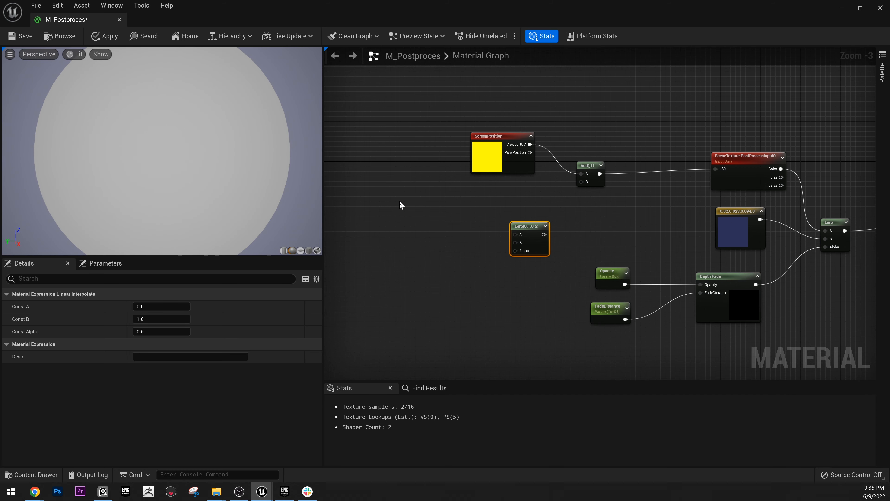
key(2)
click(408, 207)
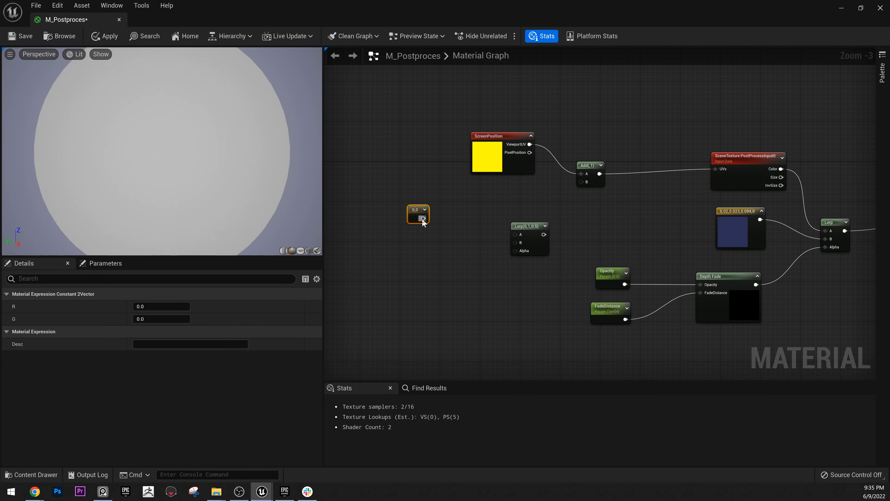
drag(423, 219, 513, 235)
drag(417, 214, 429, 221)
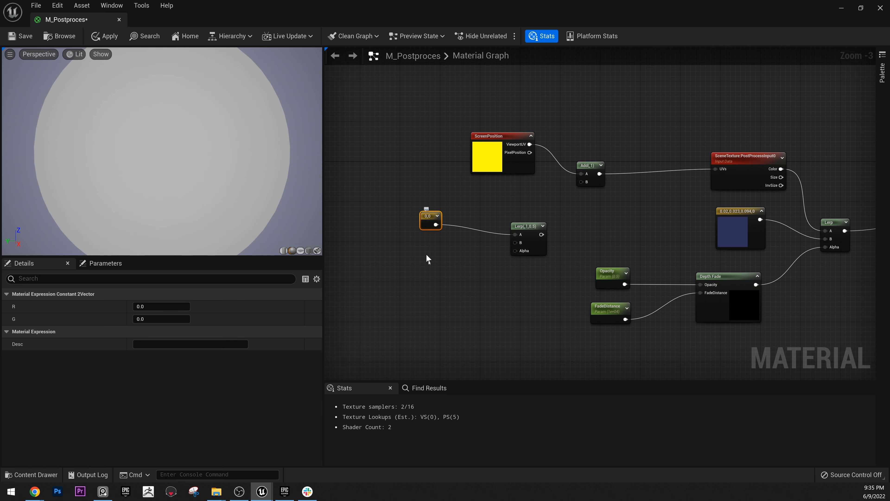
- Add a second Constant2Vector node below the first and set both its R and G to 0.1
click(430, 284)
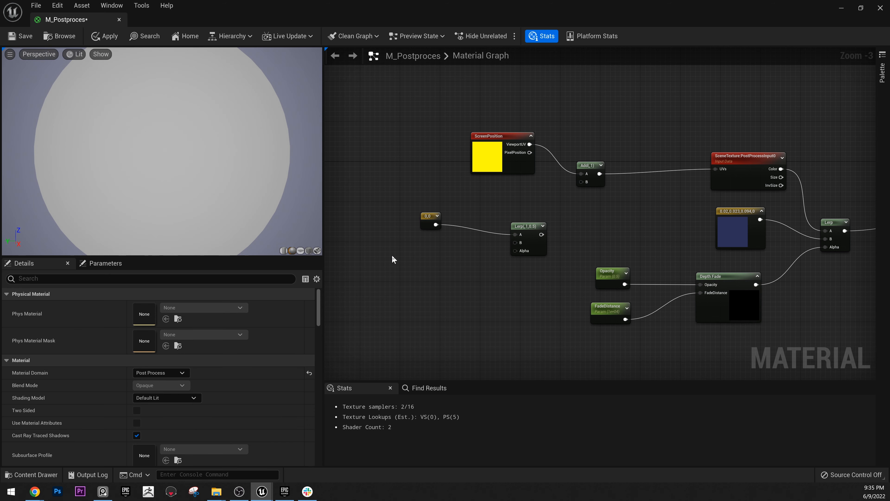
click(393, 259)
click(154, 307)
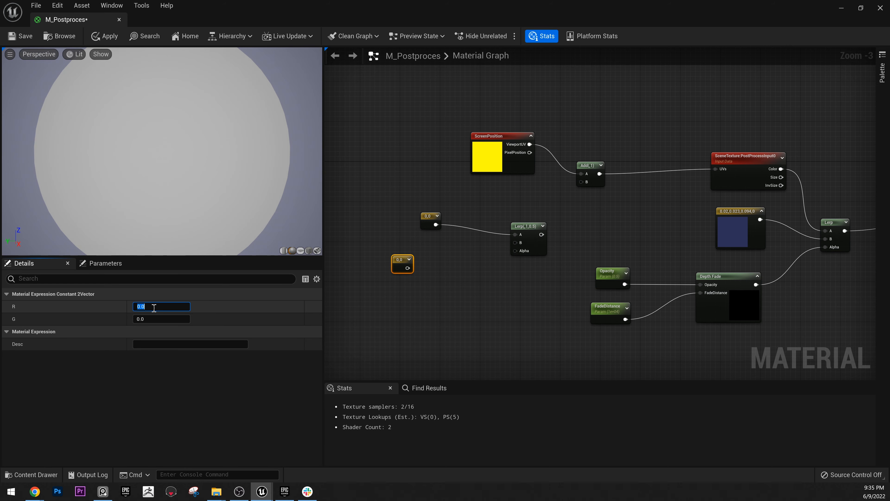
click(155, 307)
key(BackSpace)
text(1)
key(Tab)
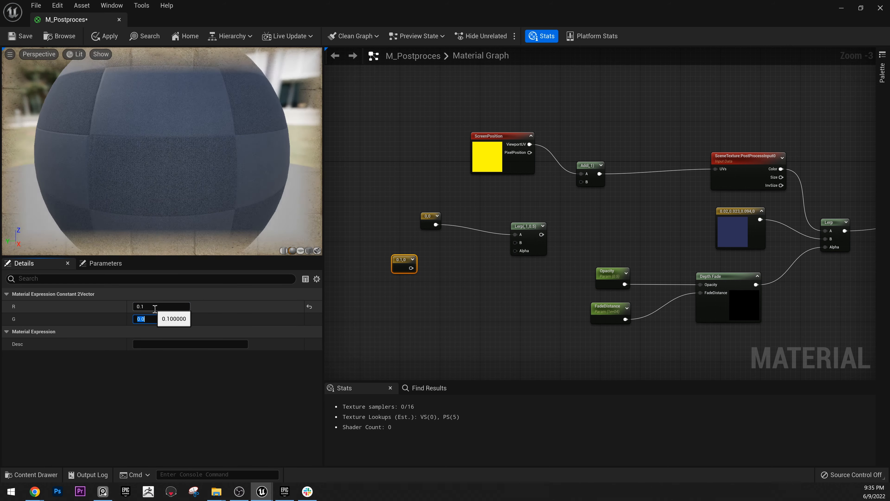
text(0.1)
key(Return)
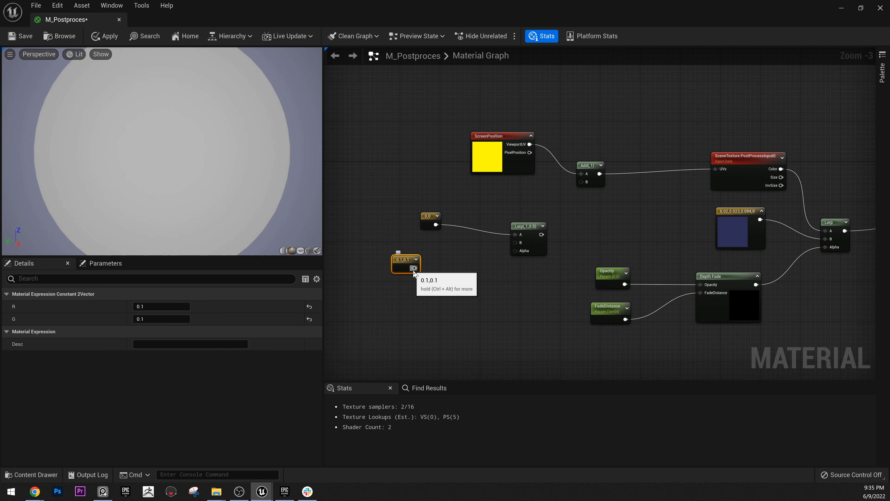
- Connect the 0.1,0.1 constant to the new Lerp's B input and the Lerp's output to the Add node's B input
drag(414, 268, 583, 184)
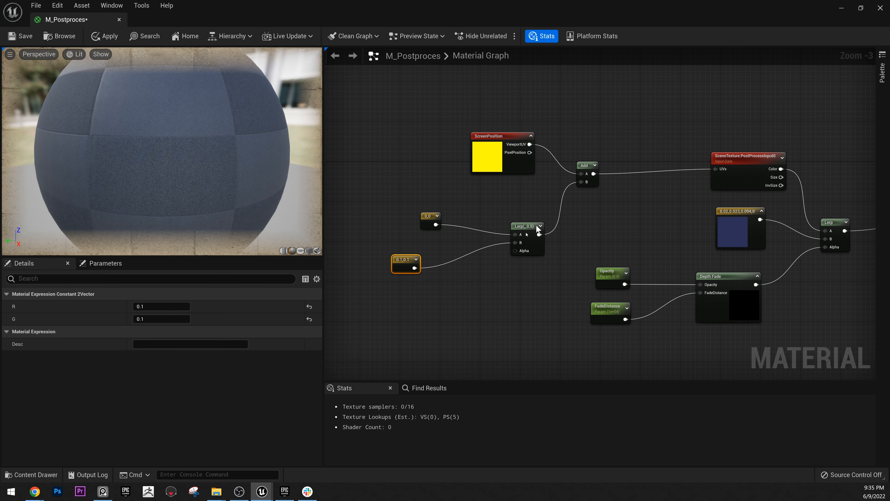
drag(403, 266, 431, 247)
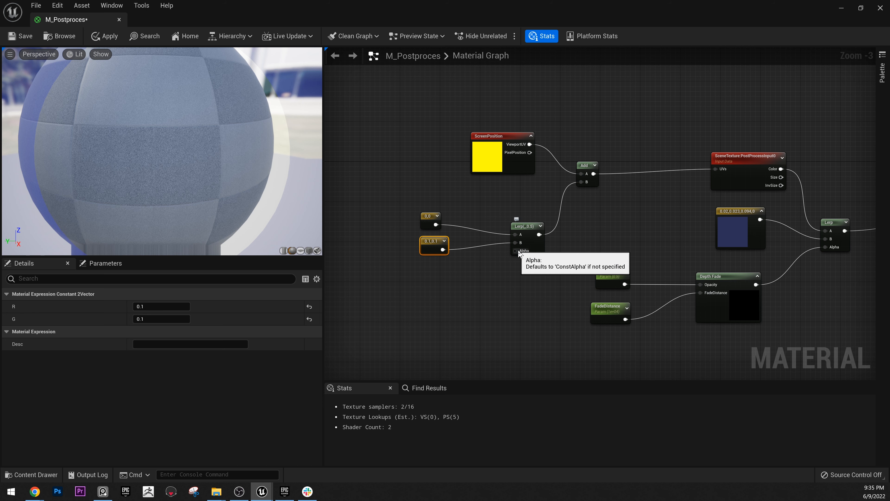
- Add a RadialGradientExponential node feeding the Alpha input of the new Lerp node
drag(518, 252, 481, 290)
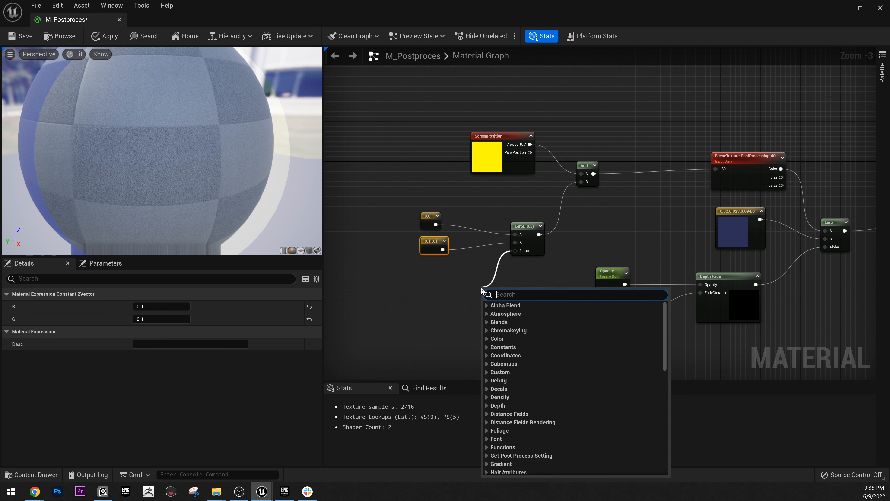
text(r)
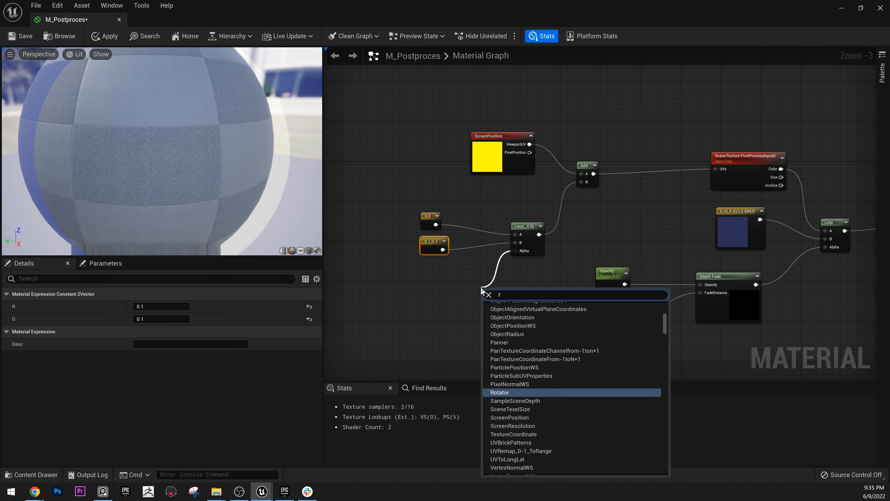
text(adialgrad)
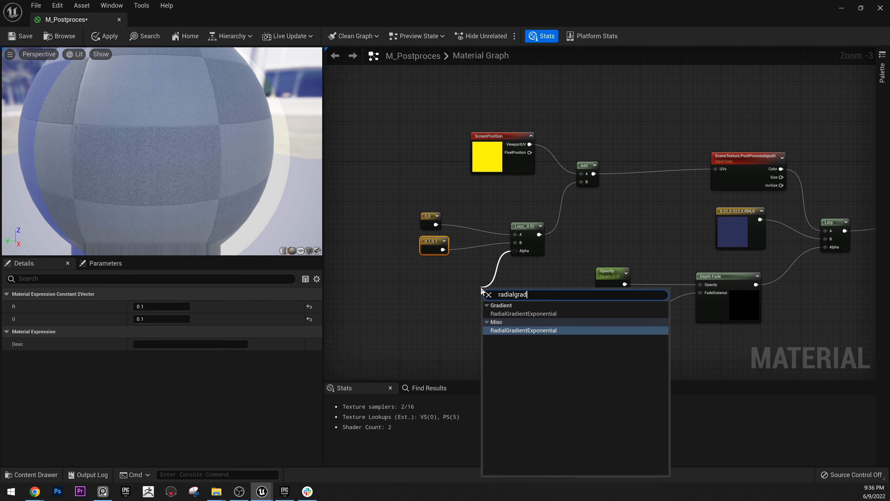
key(Return)
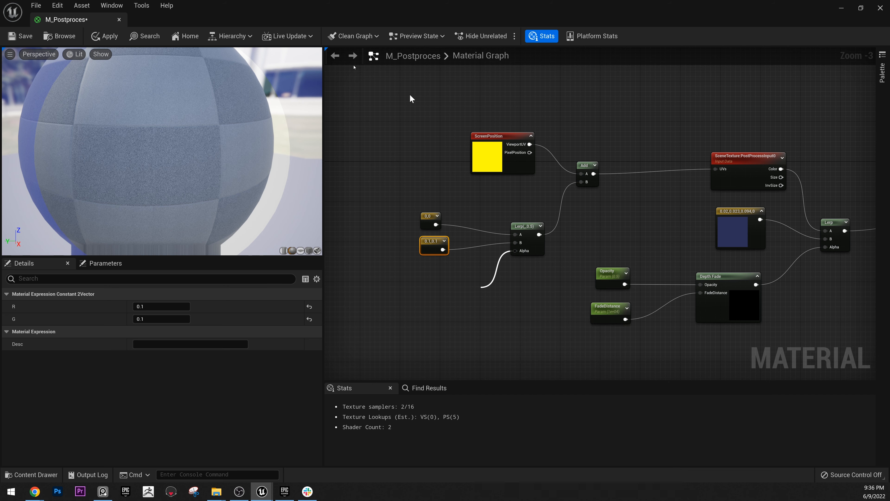
- Delete the RadialGradientExponential node, then add a new one below the UV-offset Lerp and connect it to that Lerp's Alpha input
drag(550, 302, 485, 296)
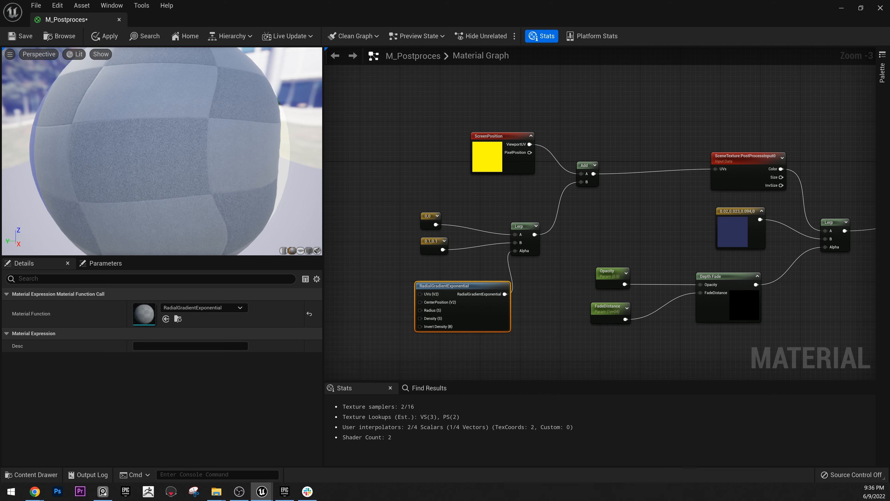
key(Delete)
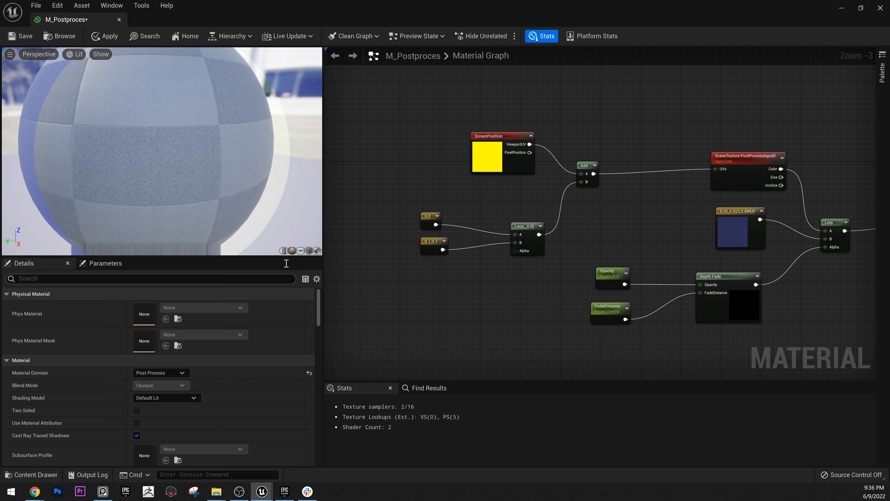
right_click(453, 303)
text(ra)
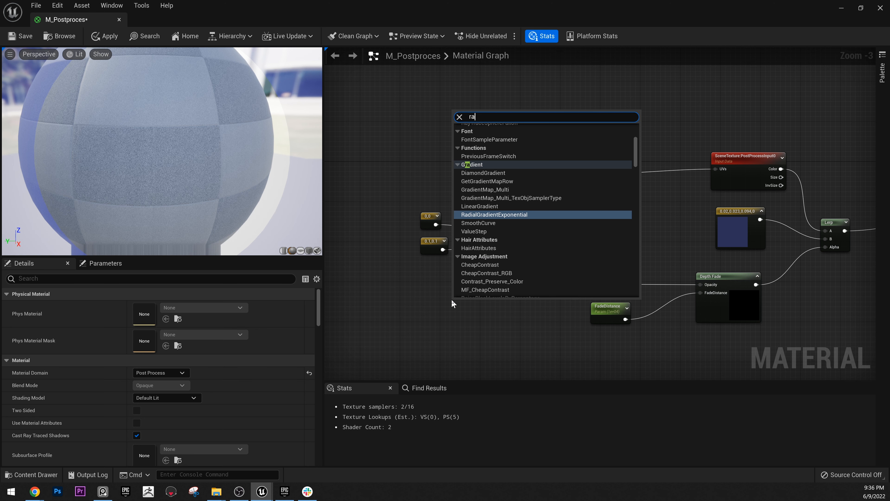
text(dial)
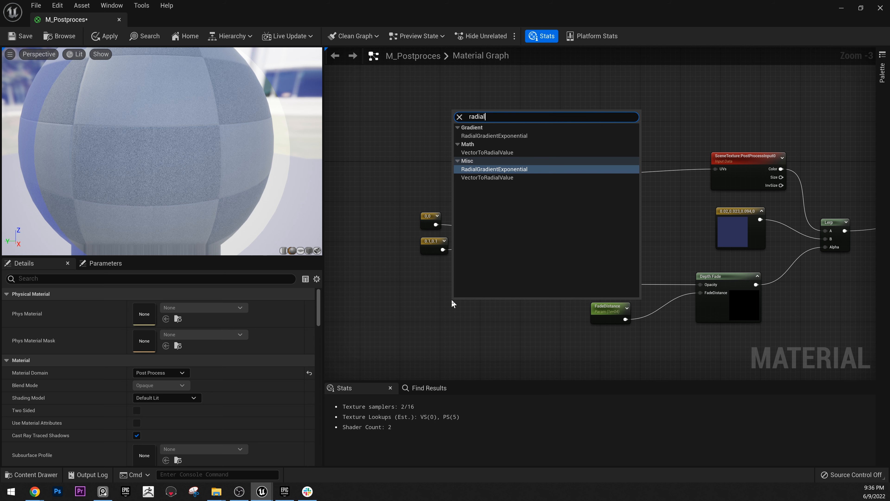
text( gra)
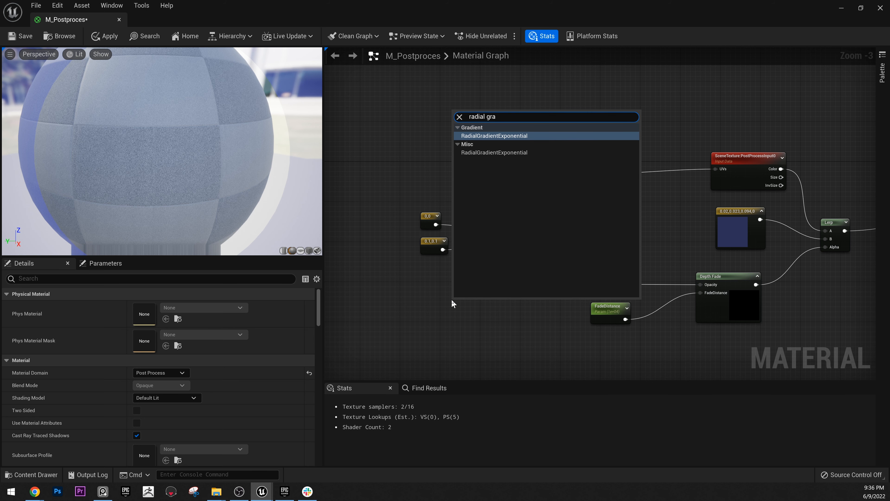
key(Return)
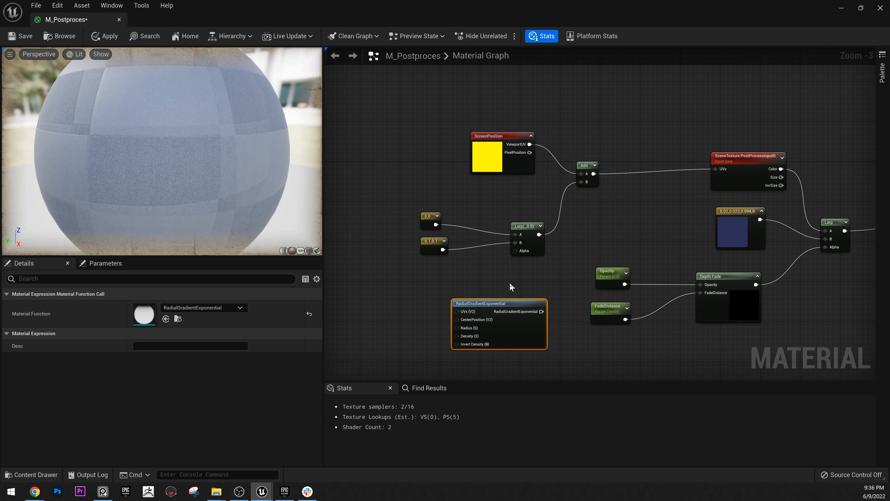
drag(515, 300, 520, 251)
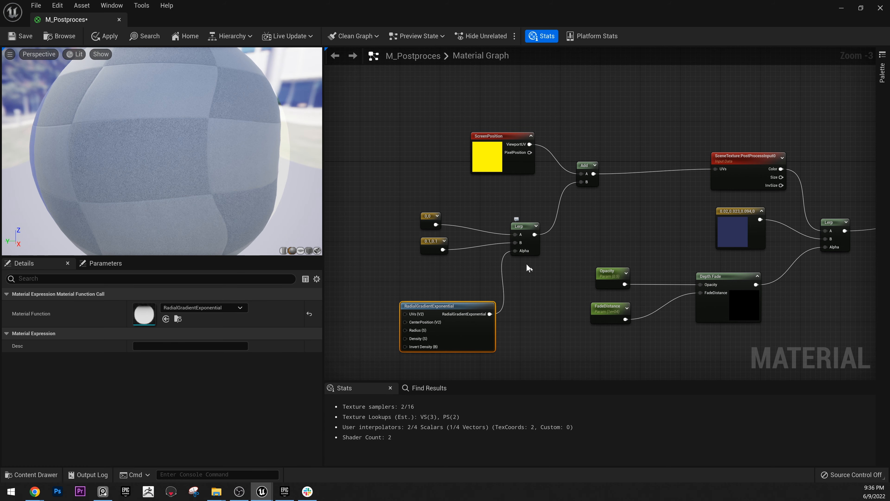
- Add a Constant node with value 0.5 beside the RadialGradientExponential node and connect it to the Radius input
right_drag(517, 298, 577, 279)
right_drag(396, 287, 449, 276)
click(362, 298)
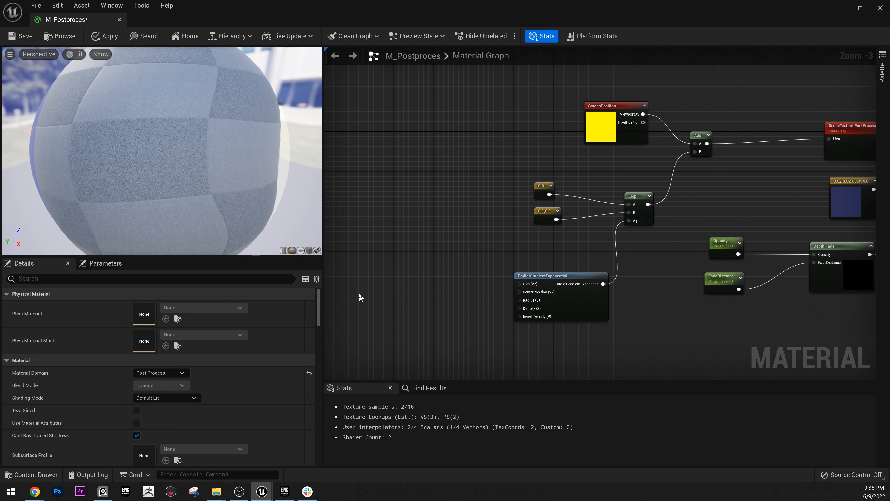
click(360, 298)
click(157, 306)
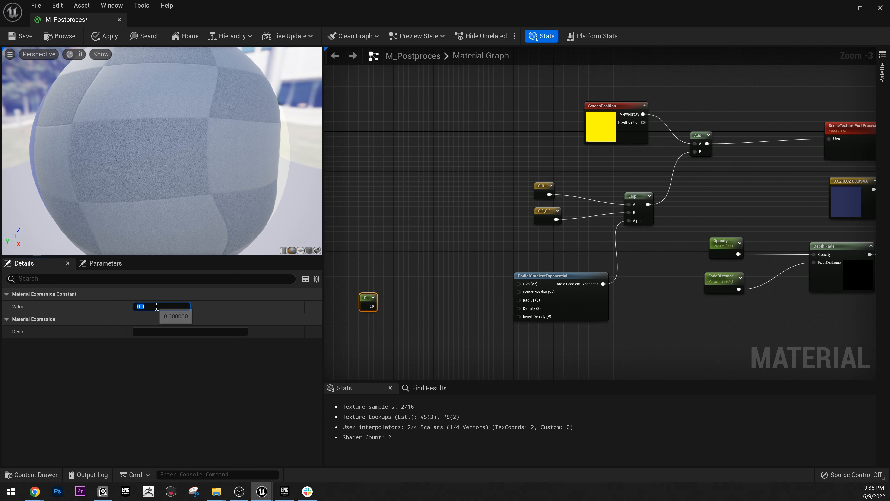
text(0.5)
key(Return)
drag(374, 307, 519, 300)
drag(367, 302, 392, 291)
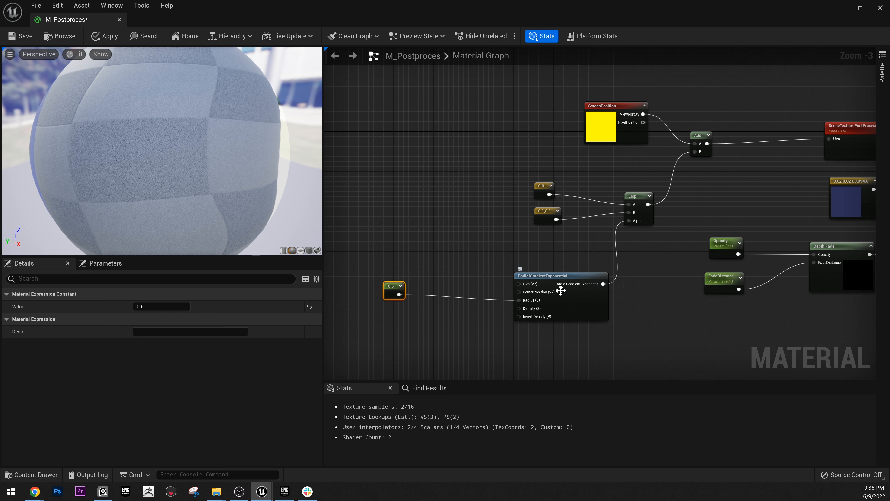
- Add a Constant2Vector node above the 0.5 radius constant
drag(519, 291, 432, 261)
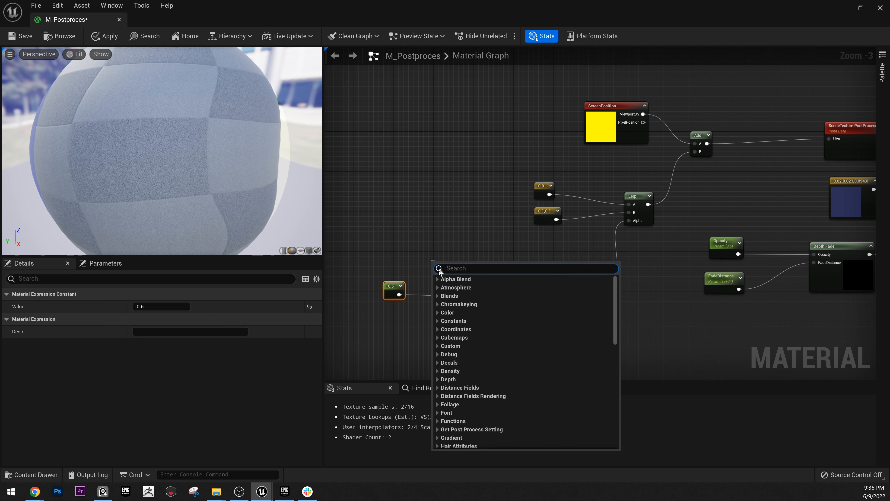
click(336, 283)
key(2)
click(416, 250)
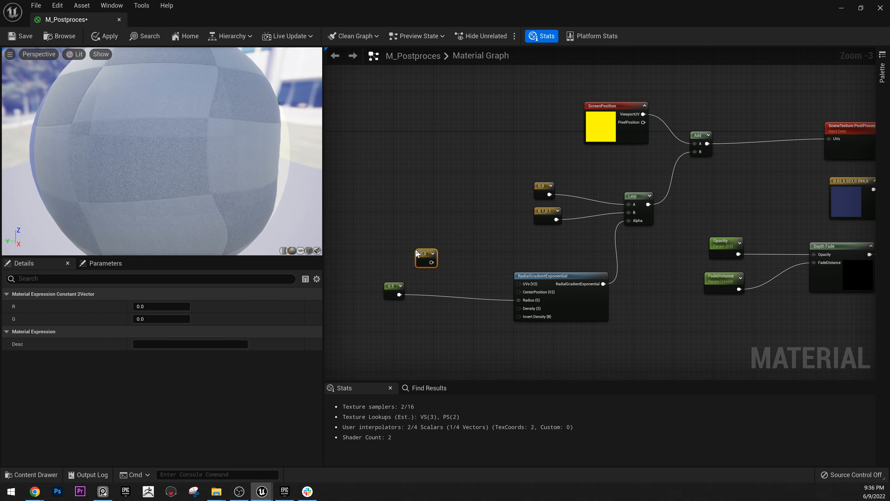
- Set both R and G of the new Constant2Vector to 0.5 and move the node closer to the radial gradient
click(155, 307)
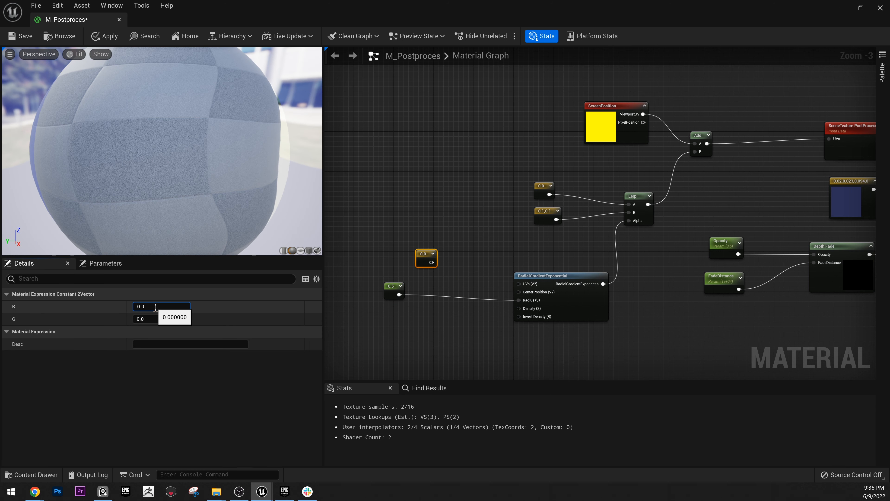
key(BackSpace)
key(Tab)
key(BackSpace)
key(Return)
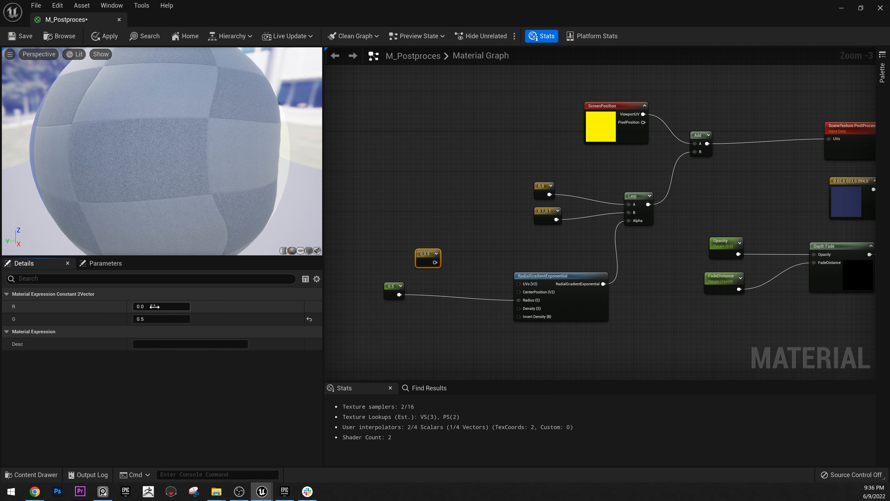
click(154, 305)
text(0.5)
key(Return)
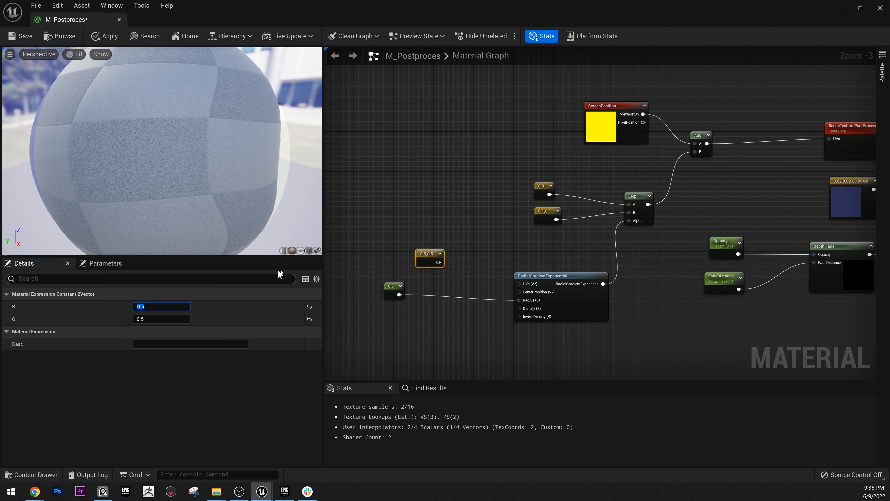
click(468, 257)
mouse_move(428, 254)
mouse_down()
mouse_move(425, 270)
mouse_move(444, 253)
mouse_up()
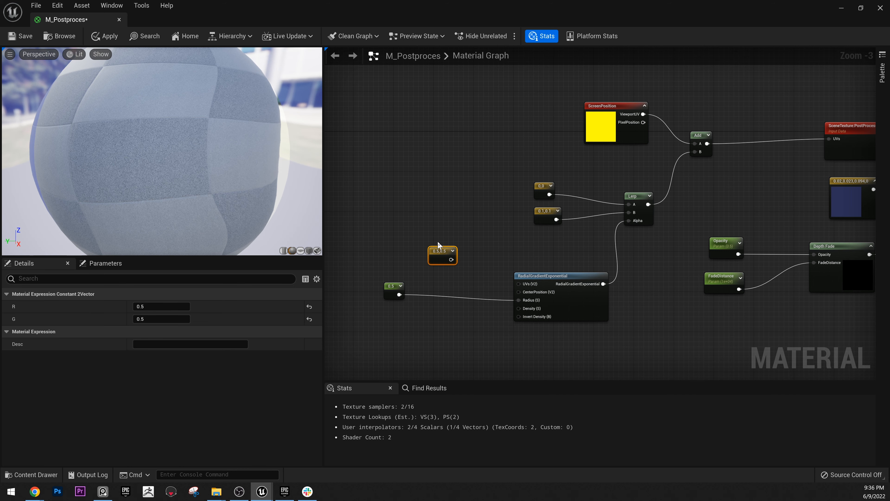
click(438, 240)
click(429, 200)
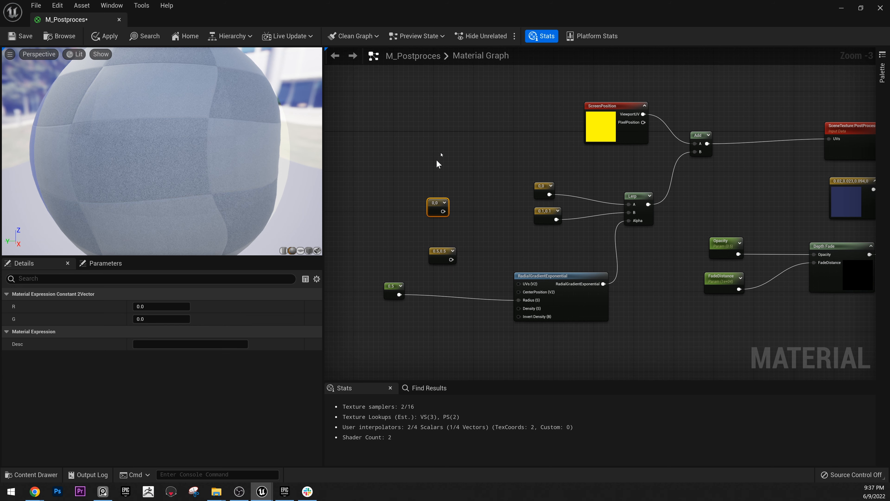
click(443, 153)
click(514, 168)
drag(414, 219, 521, 129)
key(Delete)
- Connect the 0.5,0.5 constant to the RadialGradientExponential's CenterPosition input, place it above the radius constant, and save the material
drag(451, 259, 518, 291)
drag(437, 251, 386, 266)
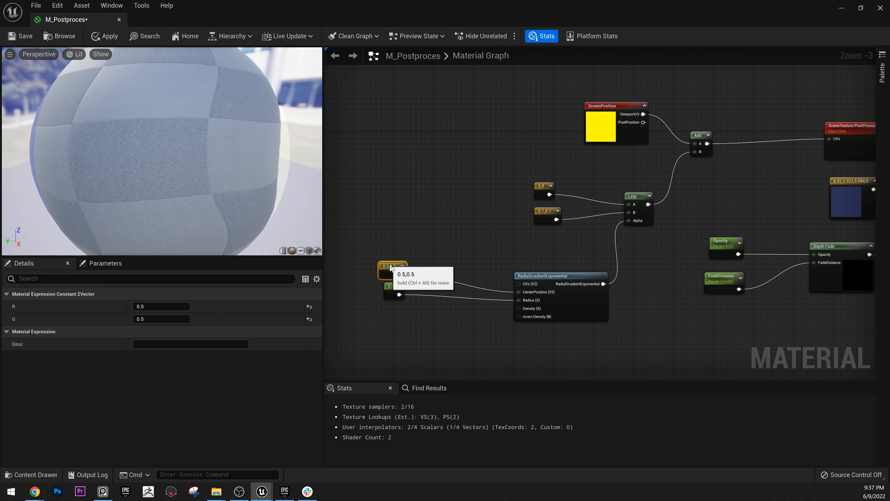
right_drag(118, 94, 114, 149)
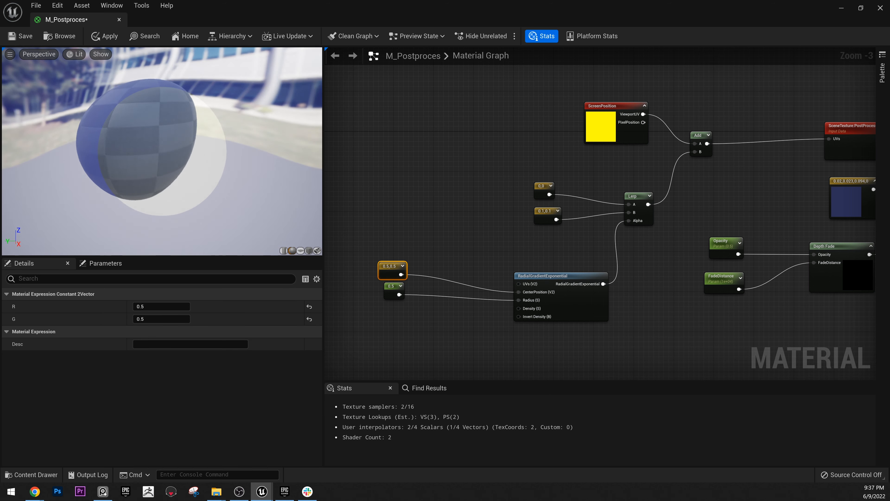
drag(114, 149, 99, 62)
right_drag(163, 165, 163, 135)
drag(163, 165, 194, 132)
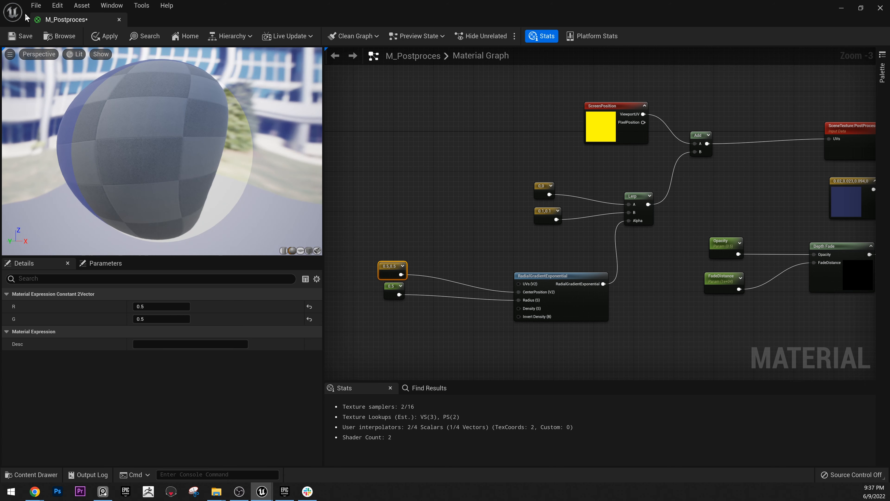
click(23, 41)
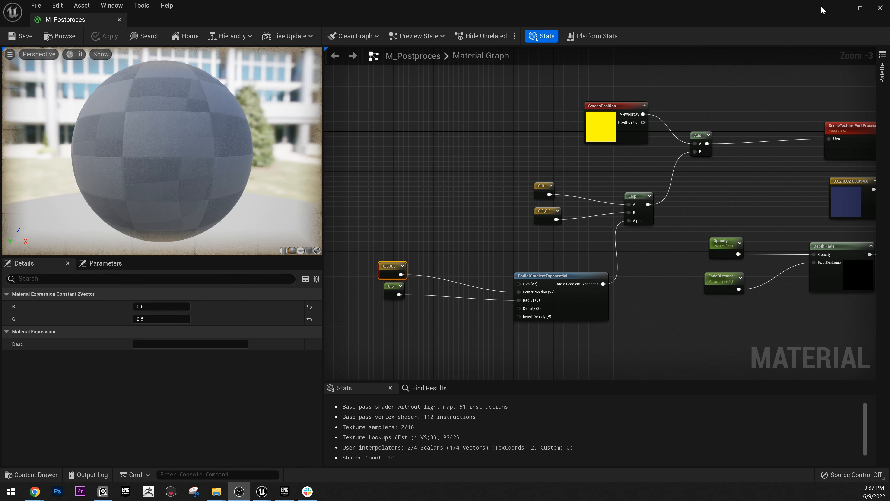
- Return to the forest level and fly into the post process volume to examine the radial distortion on the trees and sky
click(840, 7)
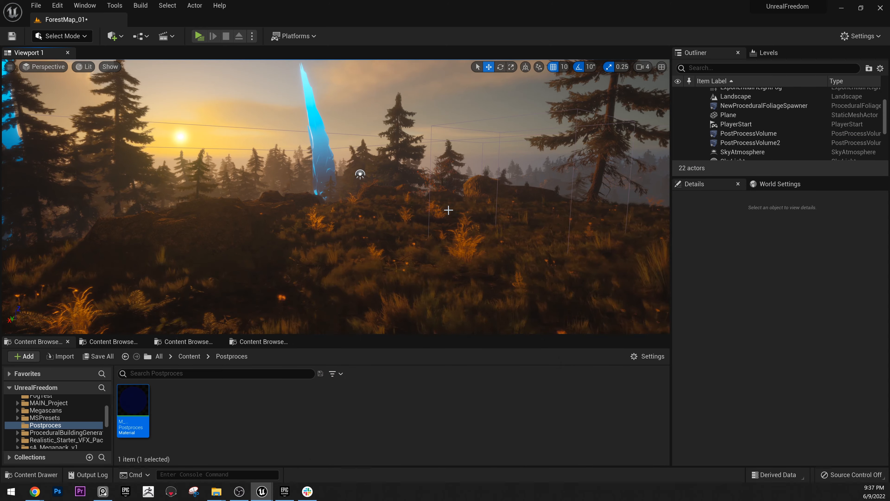
key(w)
right_drag(449, 210, 364, 209)
key(s)
key(w)
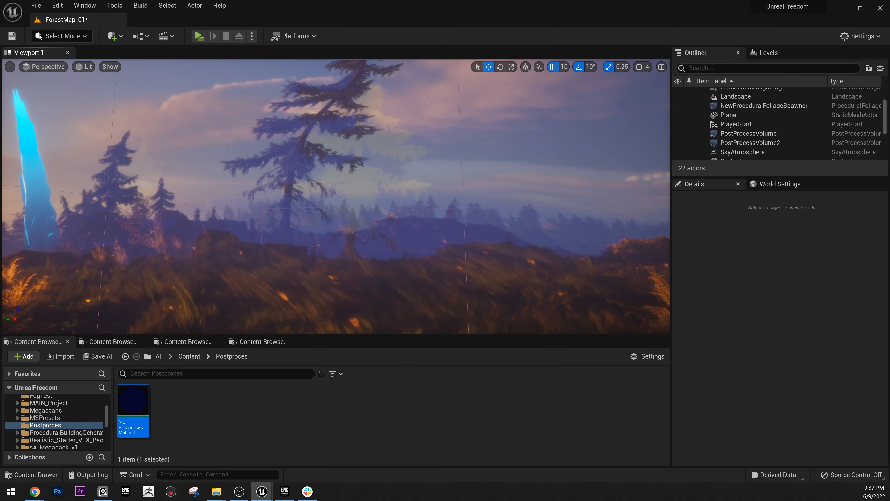
right_drag(336, 196, 476, 221)
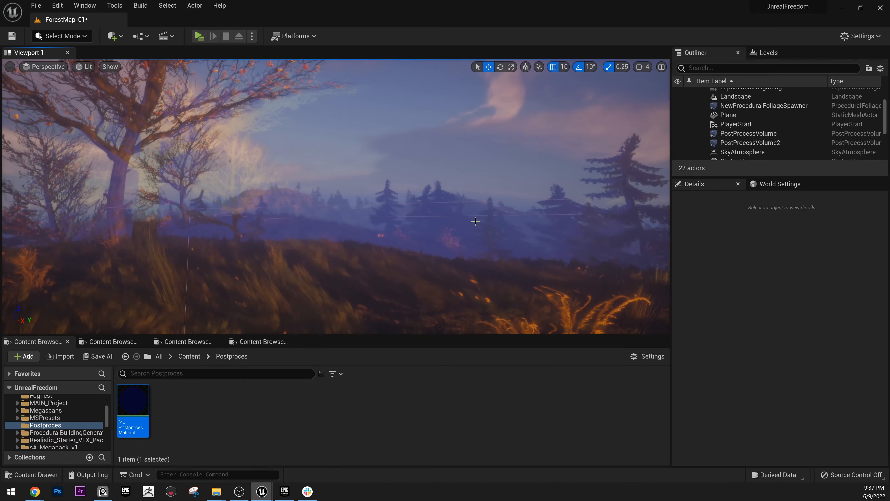